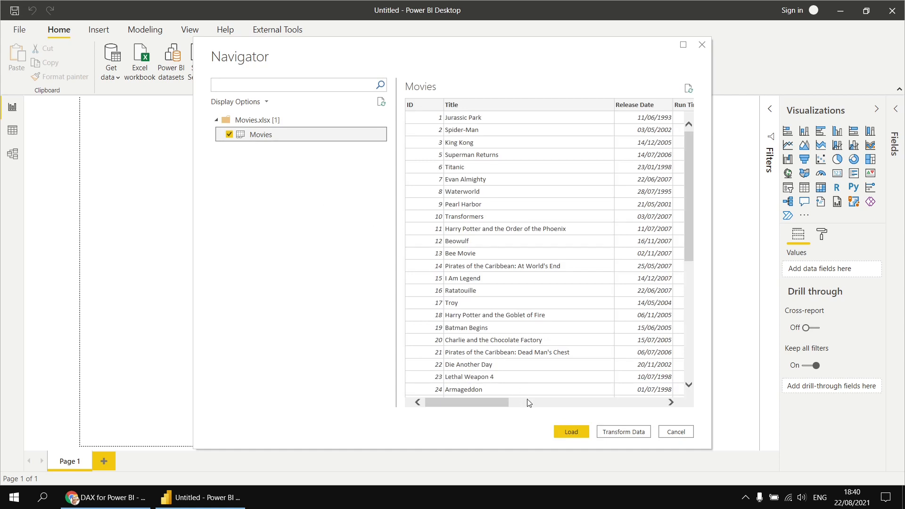
# Load the Movies sheet from Movies.xlsx and expand the Movies table to list its fields
pyautogui.click(564, 431)
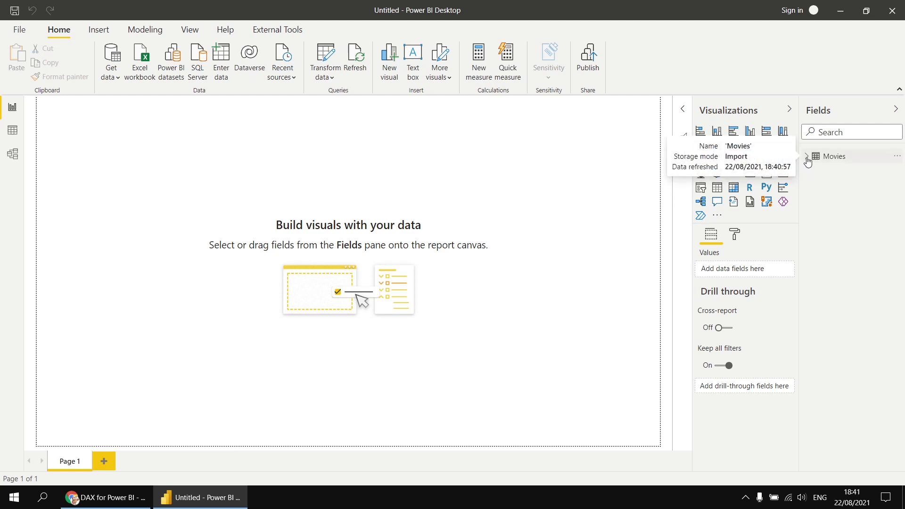
pyautogui.click(807, 157)
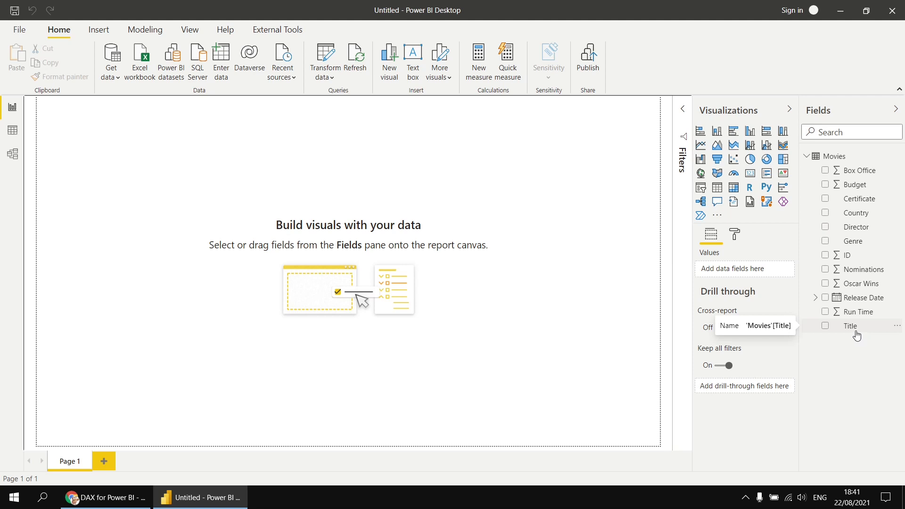
# Add a clustered column chart, enlarge it to fill the report page, and collapse the filters pane
pyautogui.click(752, 136)
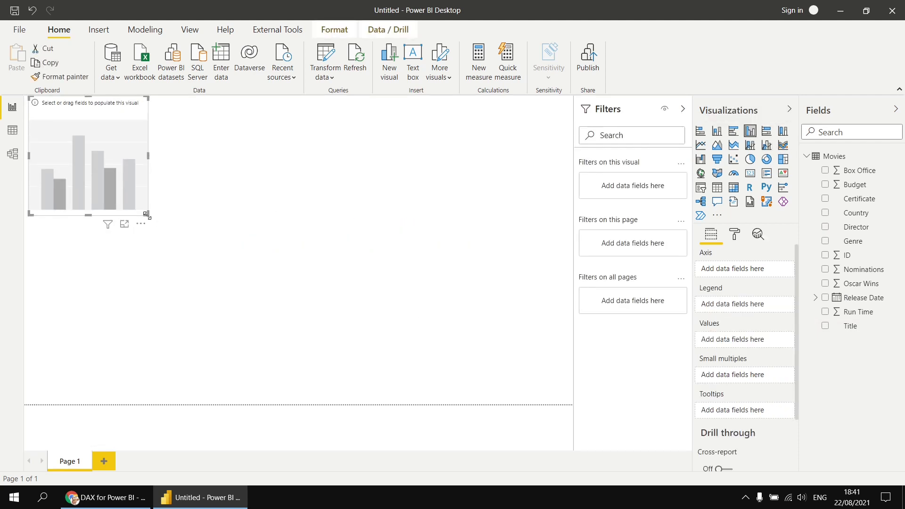
pyautogui.moveTo(147, 214); pyautogui.dragTo(575, 408)
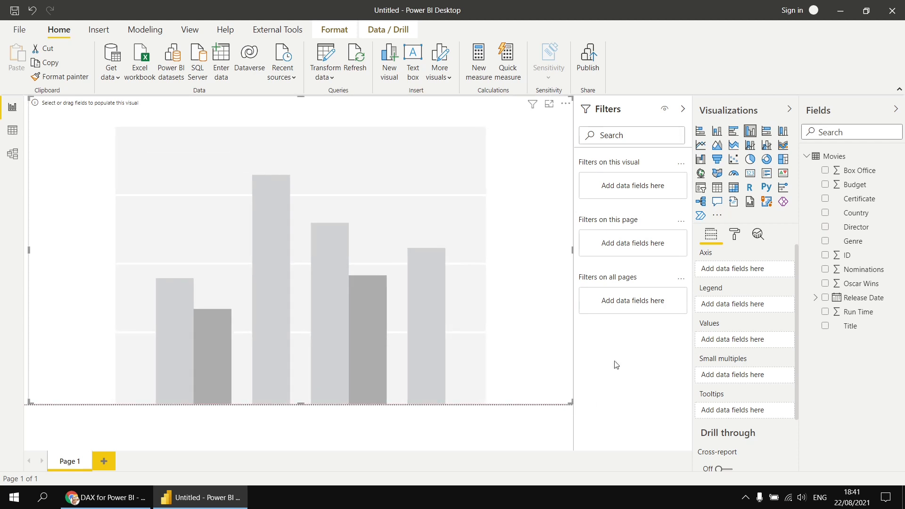
pyautogui.click(683, 111)
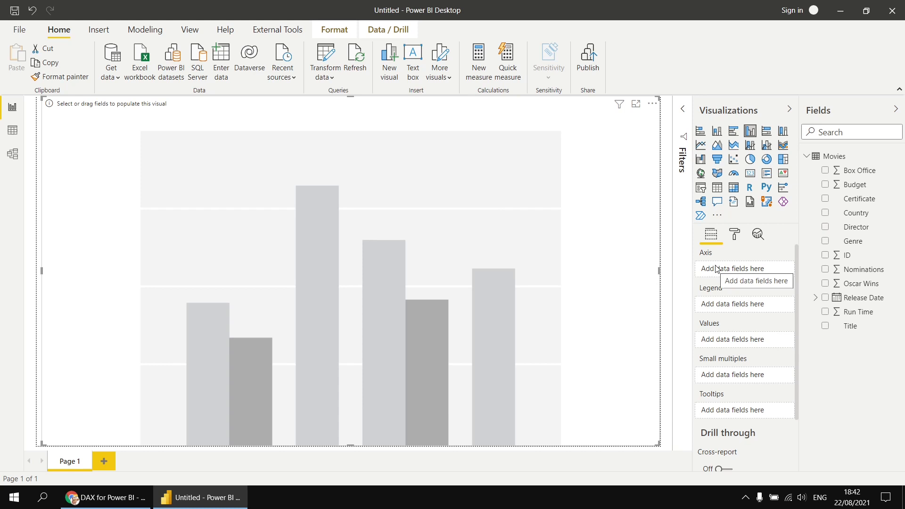
# Plot Run Time by Title in the chart, with Title on the axis and Run Time as the values
pyautogui.click(826, 330)
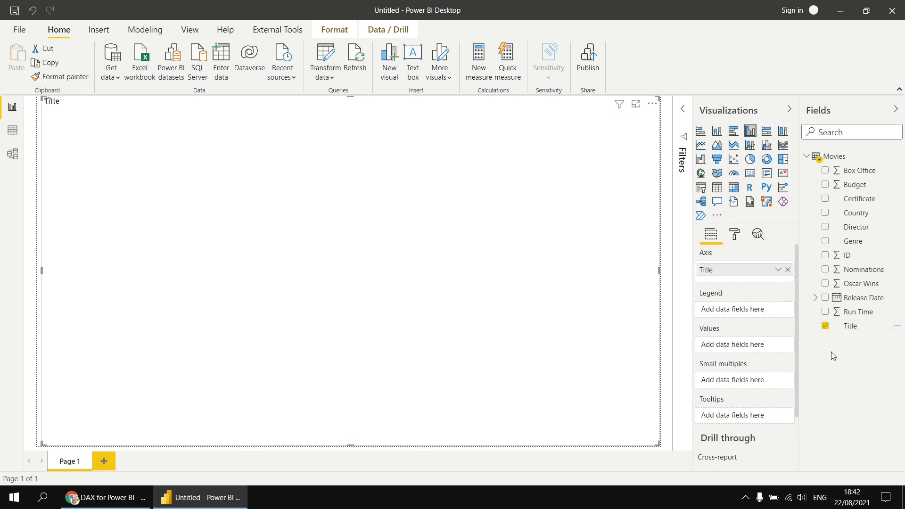
pyautogui.click(825, 312)
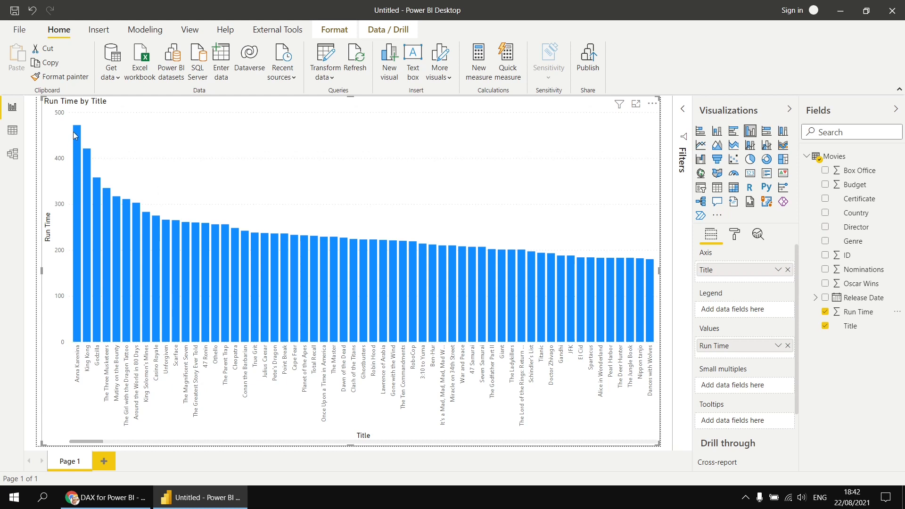
pyautogui.moveTo(78, 136)
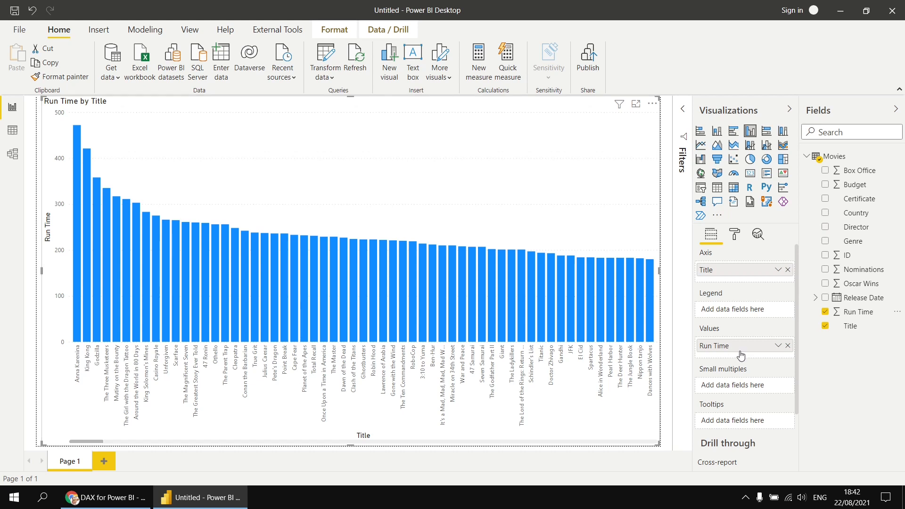
# Summarize Run Time by Count in the chart to examine repeated film titles, and set the summarization back to Sum
pyautogui.click(778, 347)
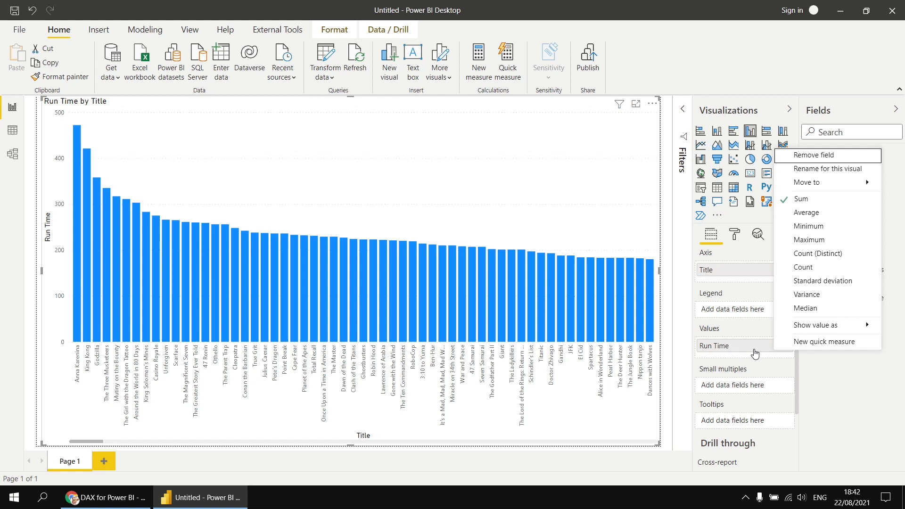
pyautogui.click(815, 268)
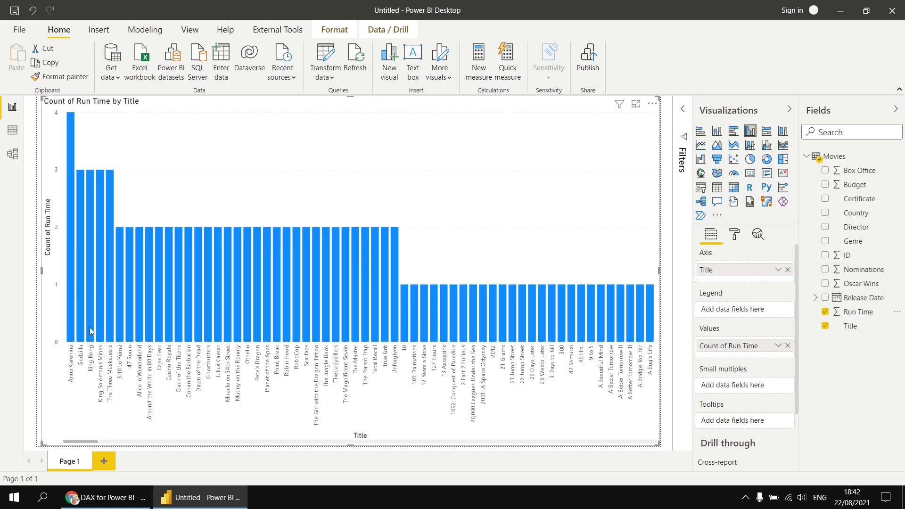
pyautogui.moveTo(70, 117)
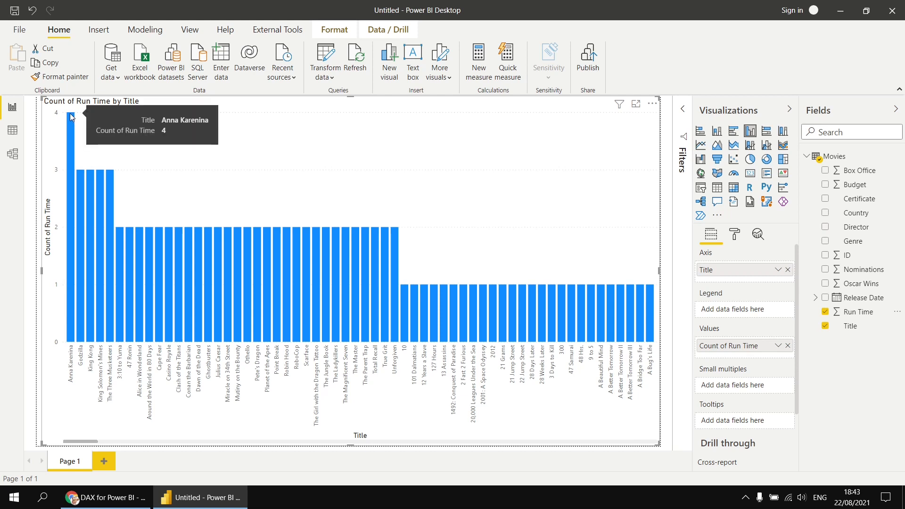
pyautogui.moveTo(80, 182)
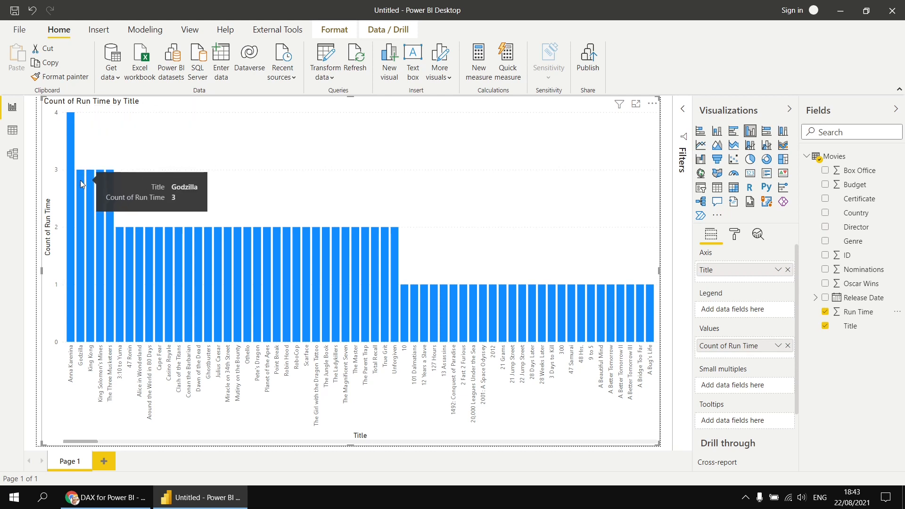
pyautogui.moveTo(384, 245)
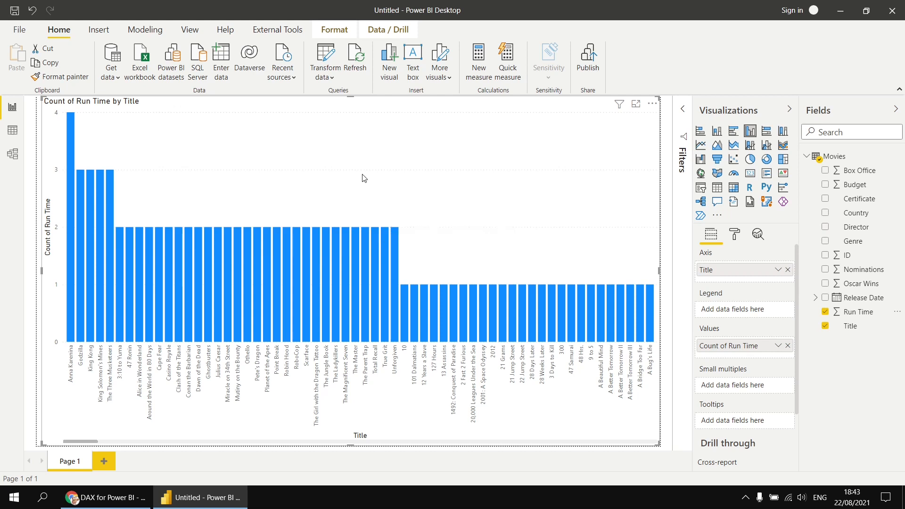
pyautogui.click(778, 345)
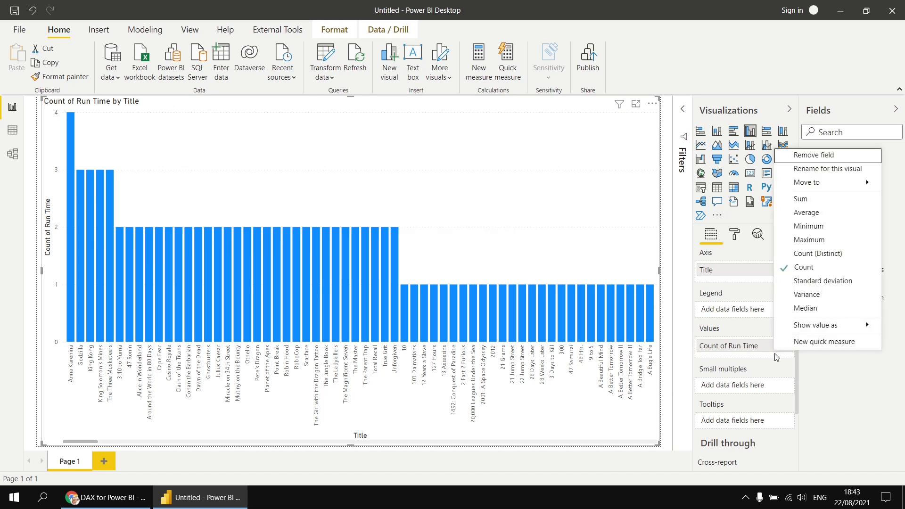
pyautogui.click(801, 198)
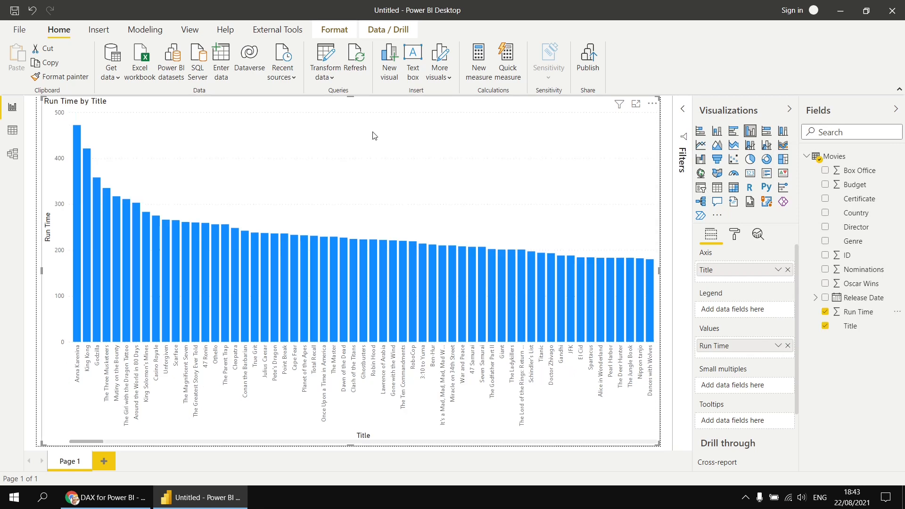
# In the data view, add a calculated column to Movies with the formula Title unique = CONCATENATE(Movies[Title], Movies[ID])
pyautogui.click(13, 133)
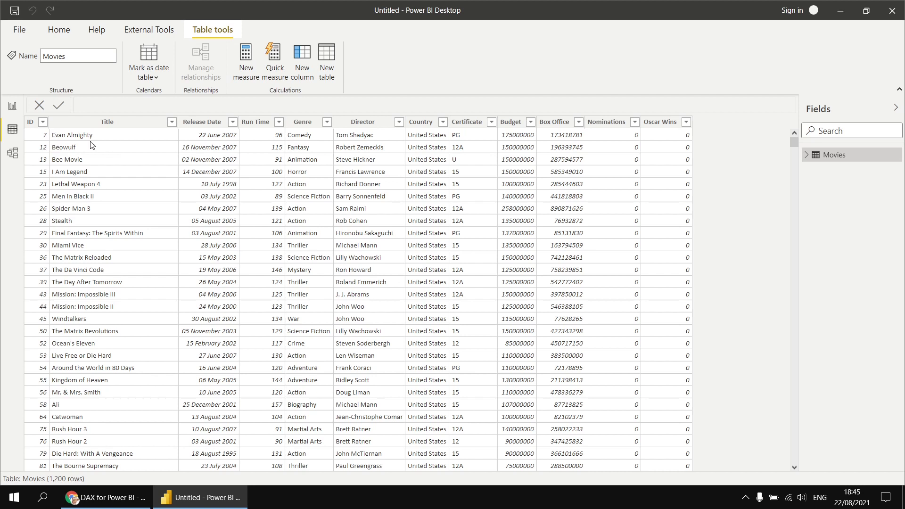
pyautogui.click(305, 60)
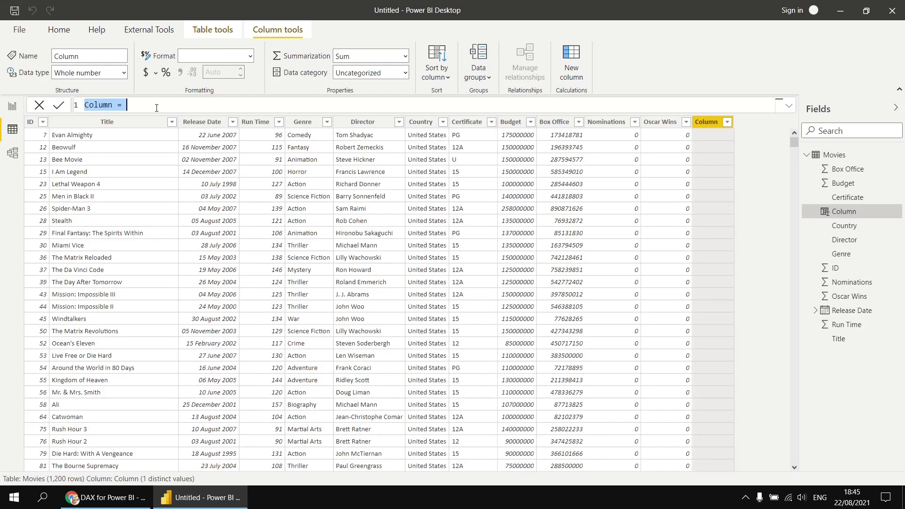
pyautogui.scroll(4, 157, 108)
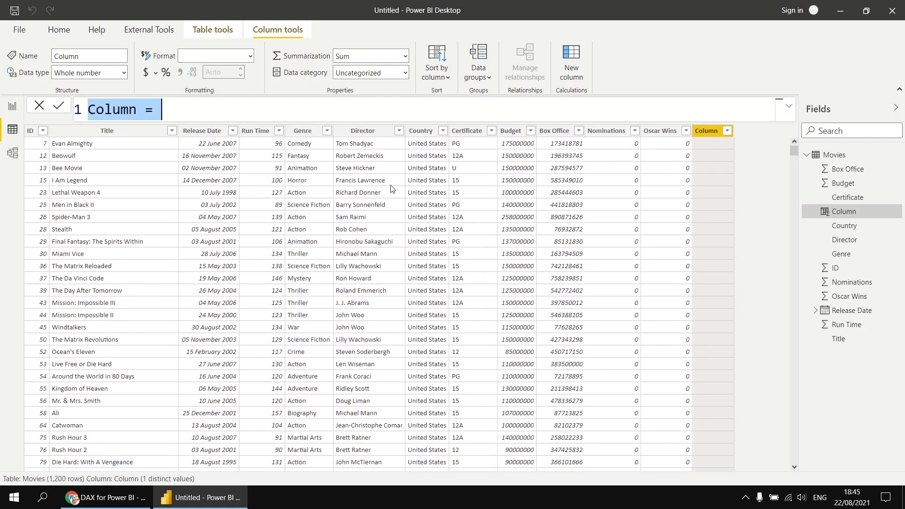
pyautogui.write('Title unique = ')
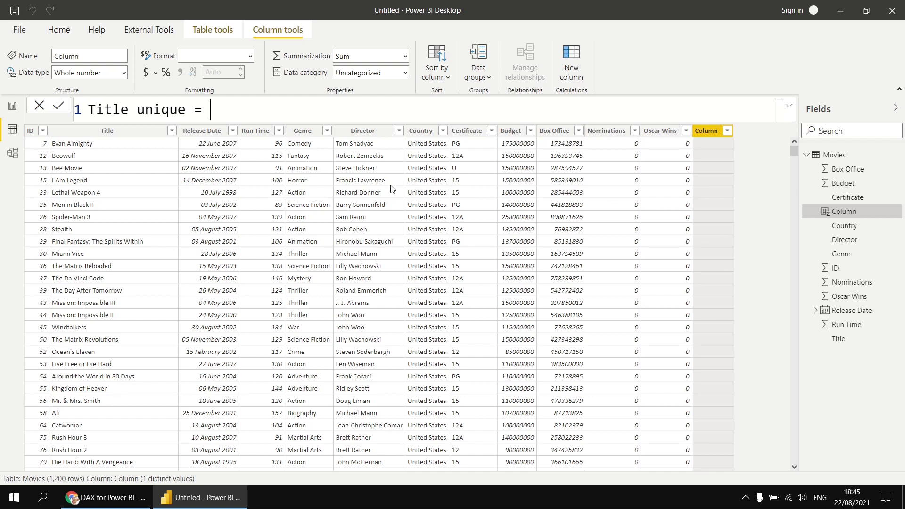
pyautogui.write('con')
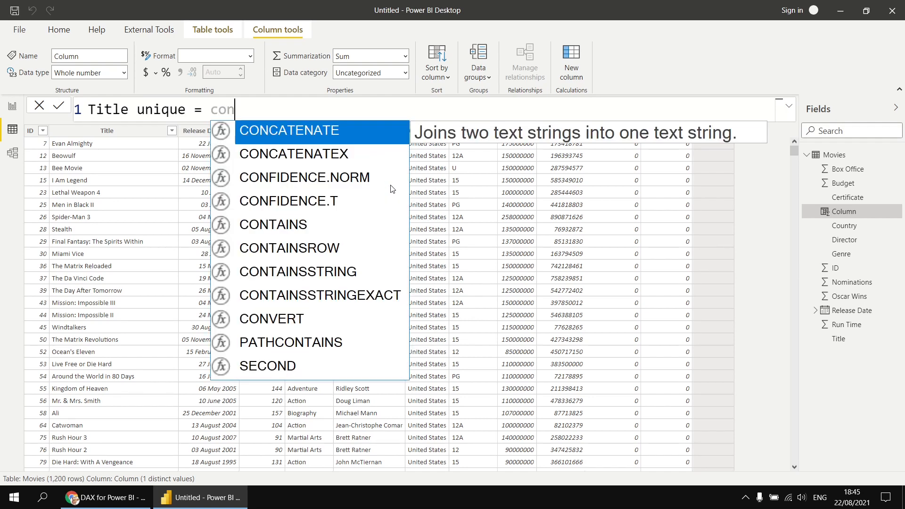
pyautogui.press('Tab')
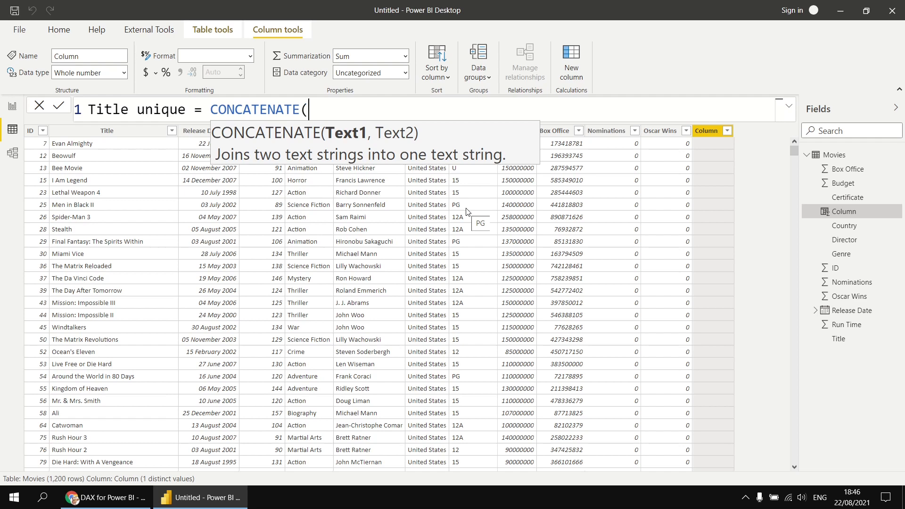
pyautogui.write('tit')
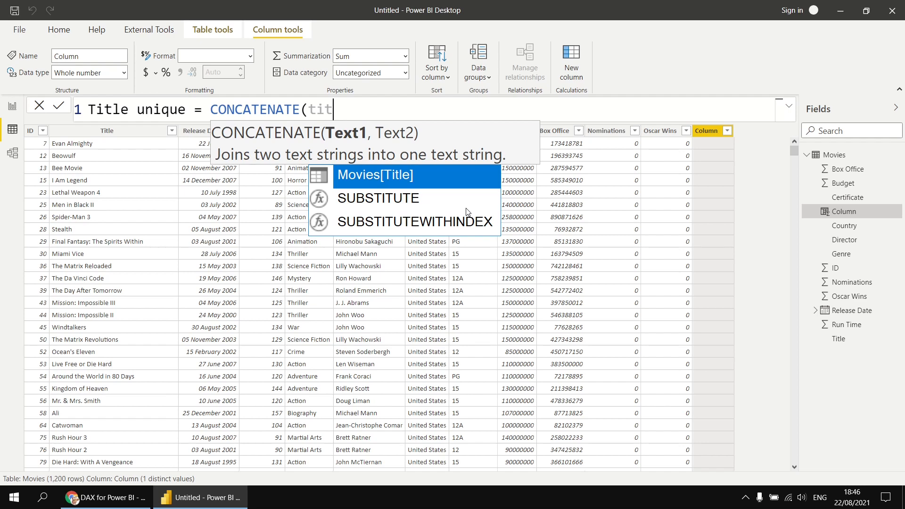
pyautogui.press('Tab')
pyautogui.write(', ')
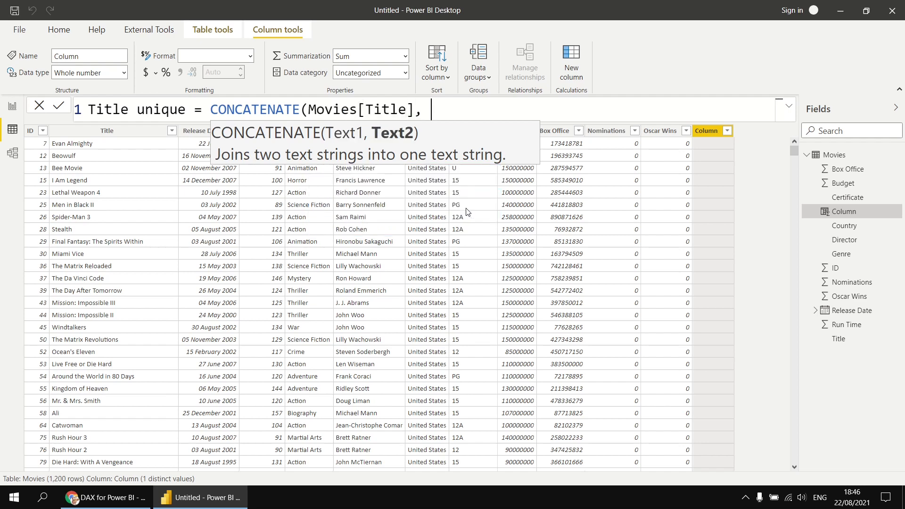
pyautogui.write('id')
pyautogui.press('Tab')
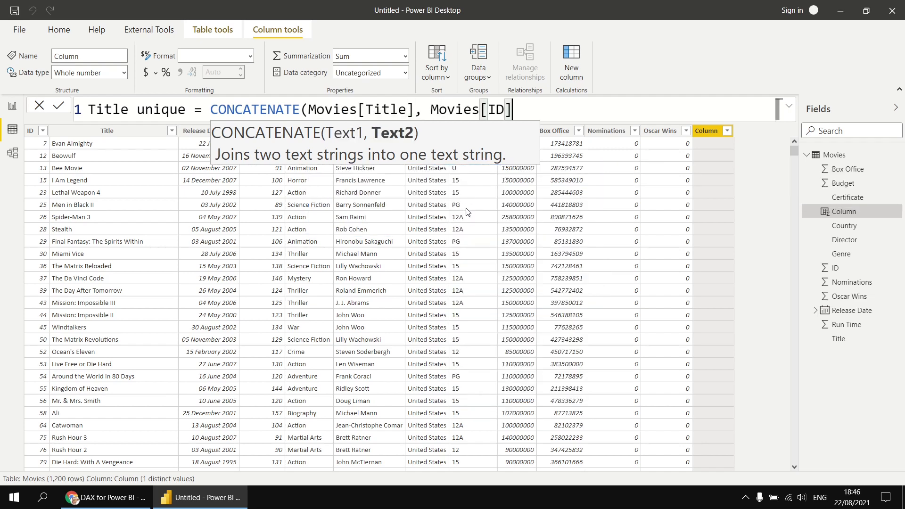
pyautogui.write(')')
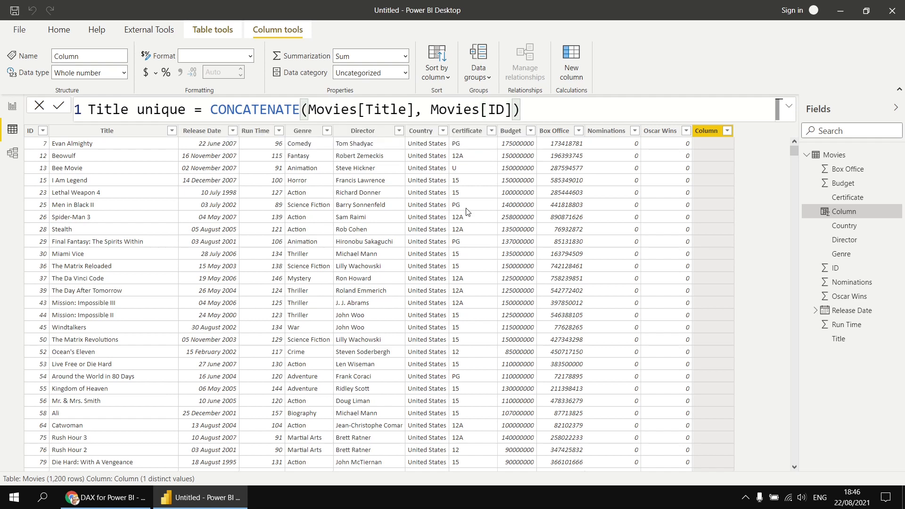
pyautogui.press('Return')
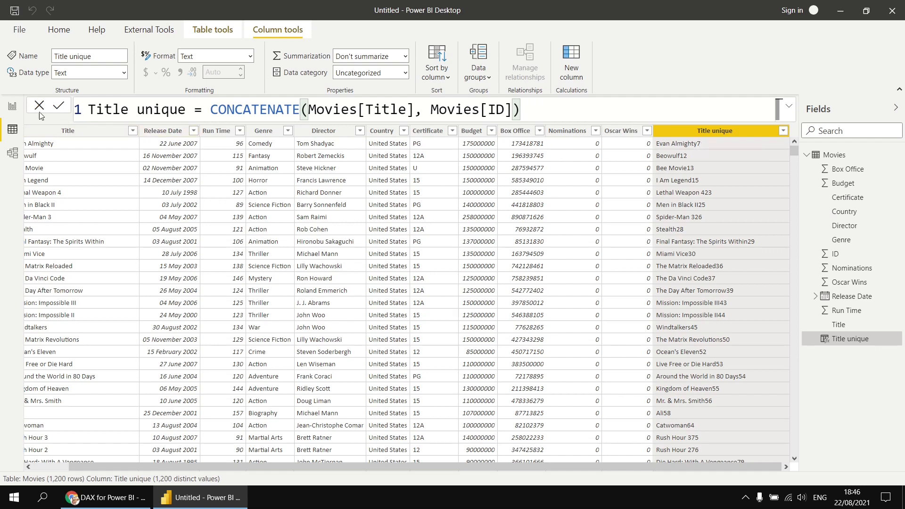
# In the report view, replace Title with Title unique on the column chart's axis
pyautogui.click(13, 109)
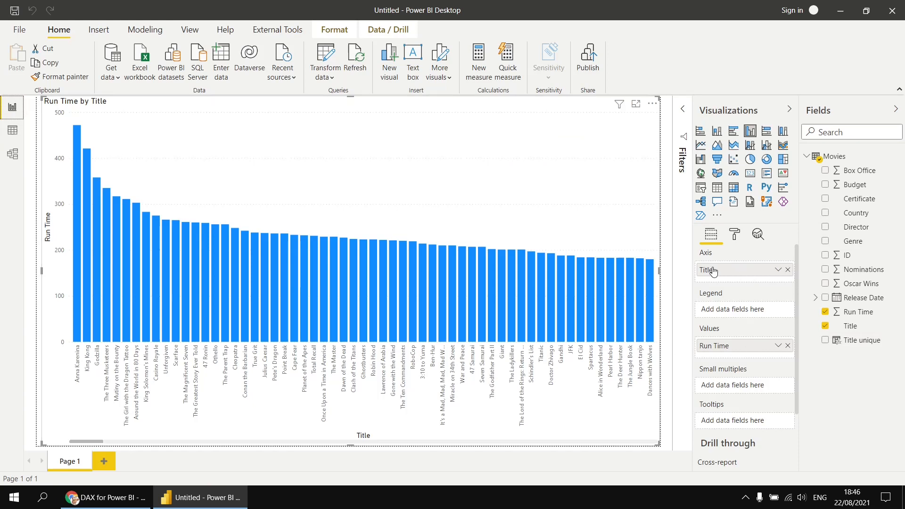
pyautogui.click(824, 326)
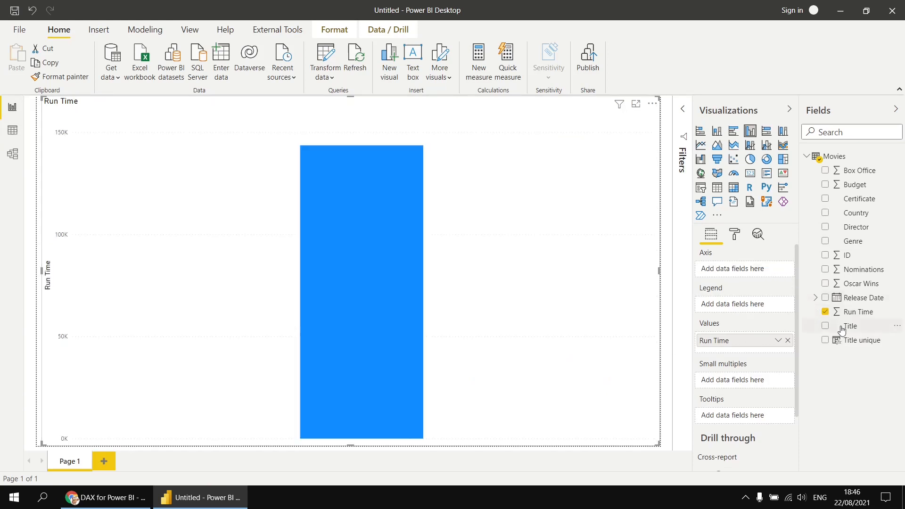
pyautogui.click(824, 340)
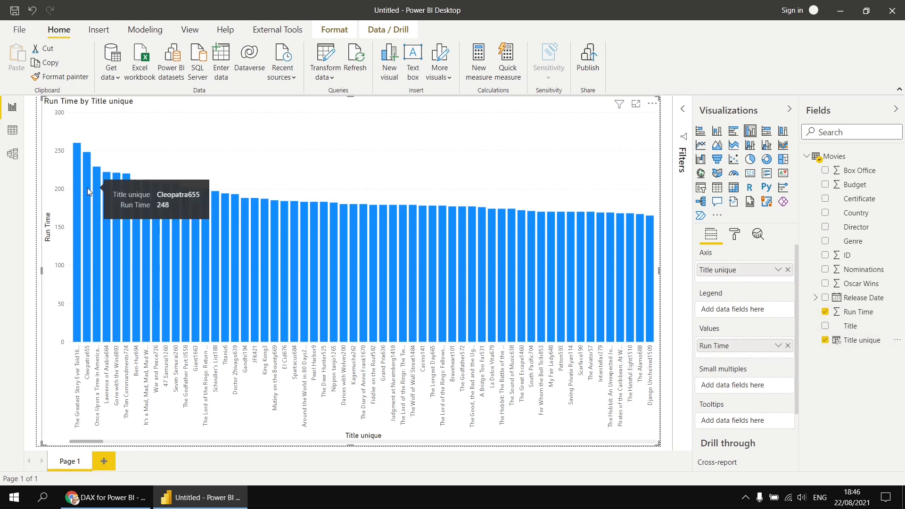
pyautogui.moveTo(76, 179)
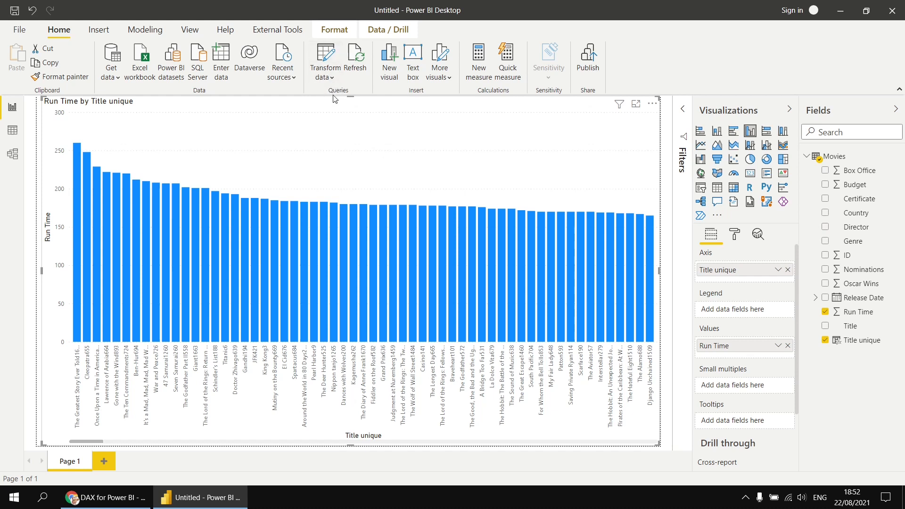
# Open the Movies query in the Power Query Editor and add an index column starting from 1
pyautogui.click(330, 55)
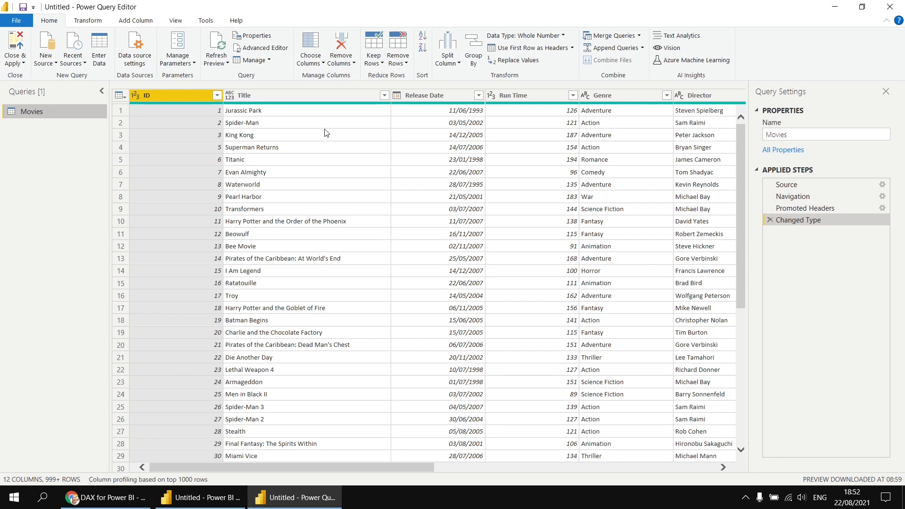
pyautogui.click(134, 23)
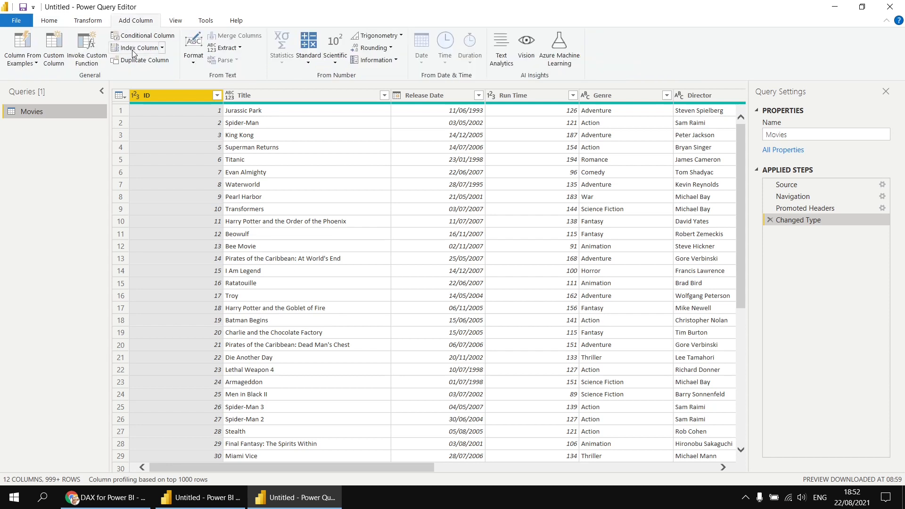
pyautogui.click(162, 48)
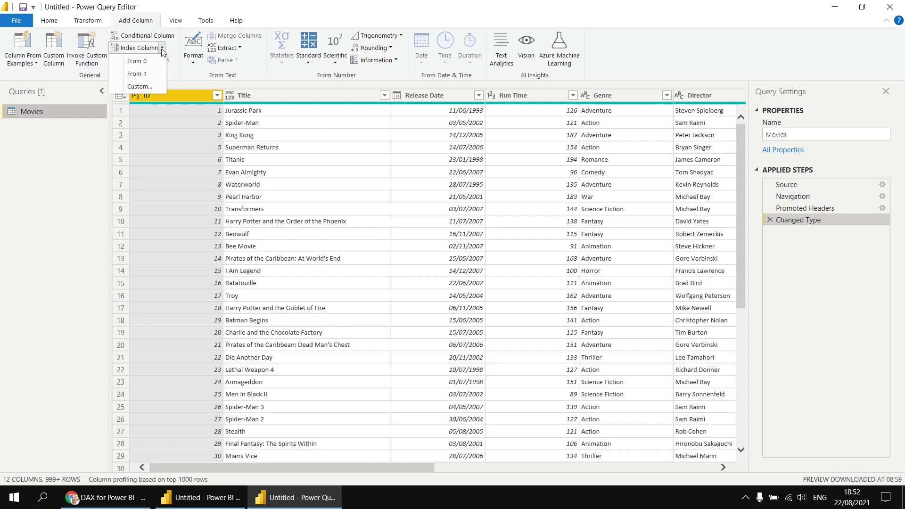
pyautogui.click(156, 74)
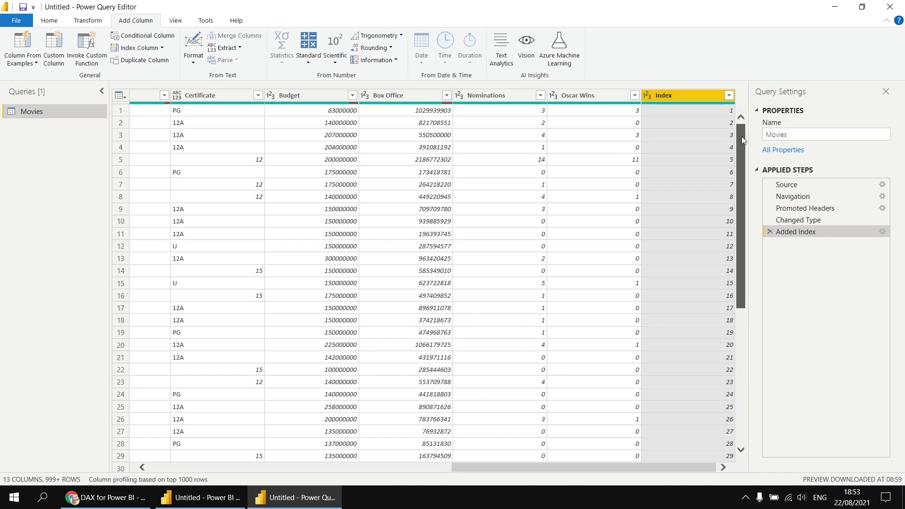
pyautogui.moveTo(742, 137); pyautogui.dragTo(740, 112)
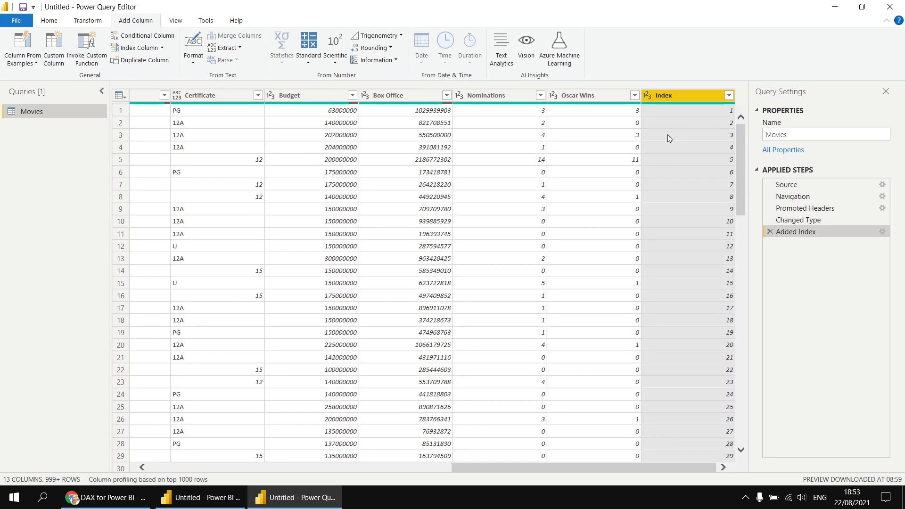
# Apply the Power Query changes to the model and bring the new Index column into view in the data view
pyautogui.click(49, 21)
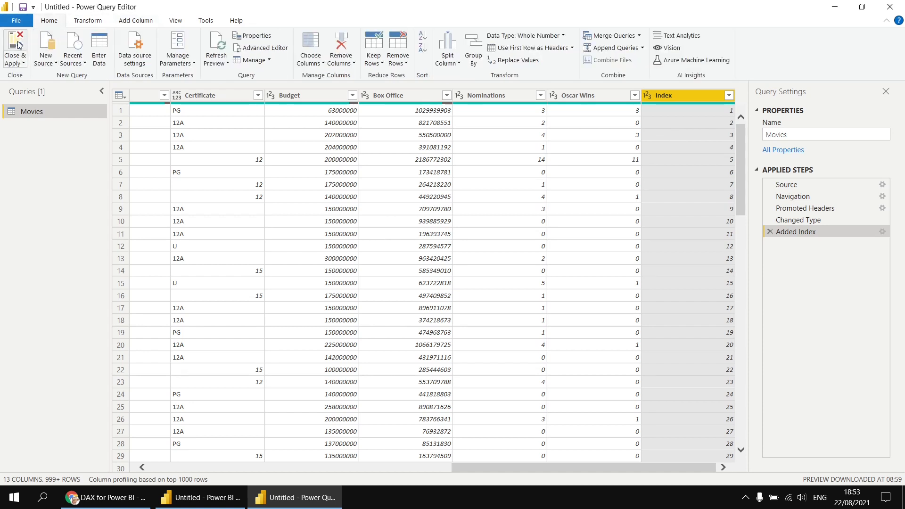
pyautogui.click(19, 45)
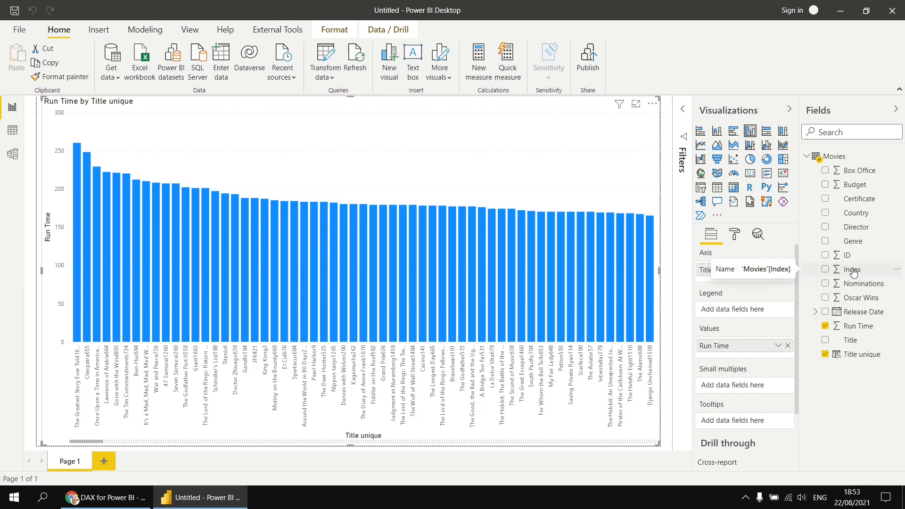
pyautogui.click(14, 136)
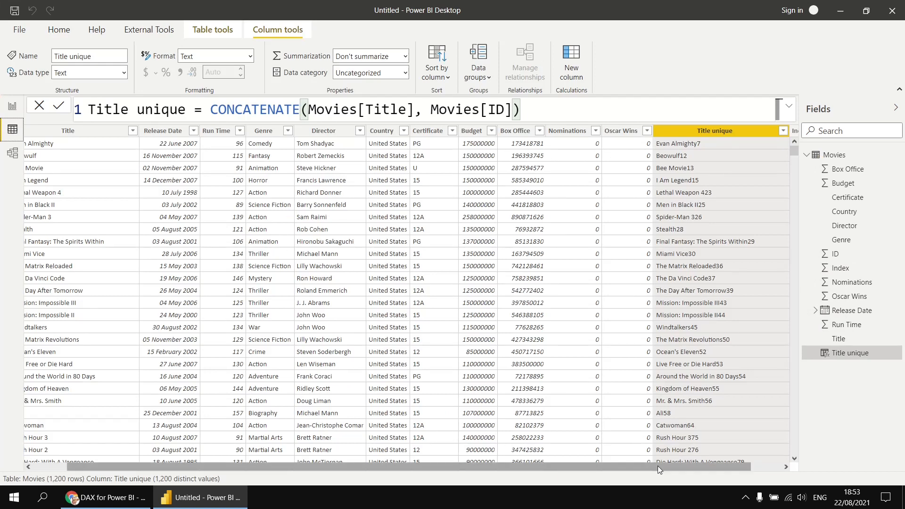
pyautogui.moveTo(657, 466); pyautogui.dragTo(691, 466)
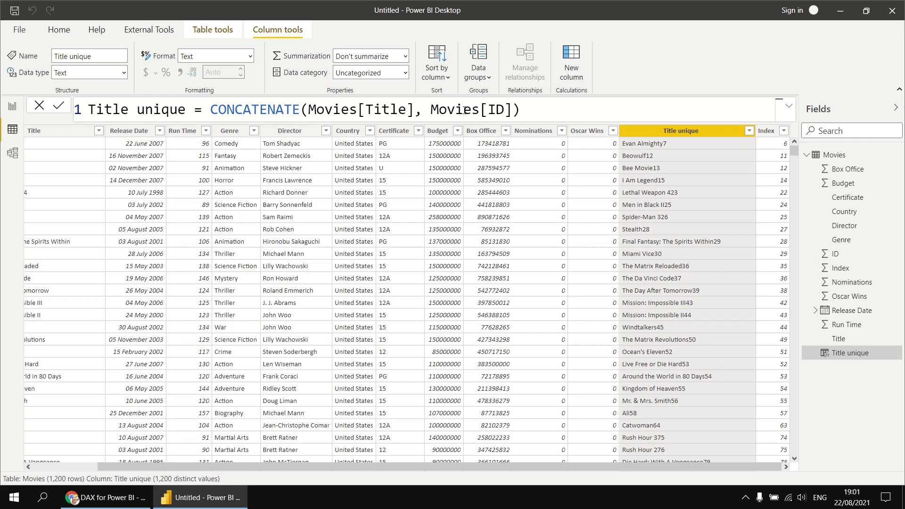
# Change the Title unique formula to CONCATENATE(CONCATENATE(Movies[Title], " "), Movies[ID]) and commit it
pyautogui.moveTo(512, 110); pyautogui.dragTo(432, 110)
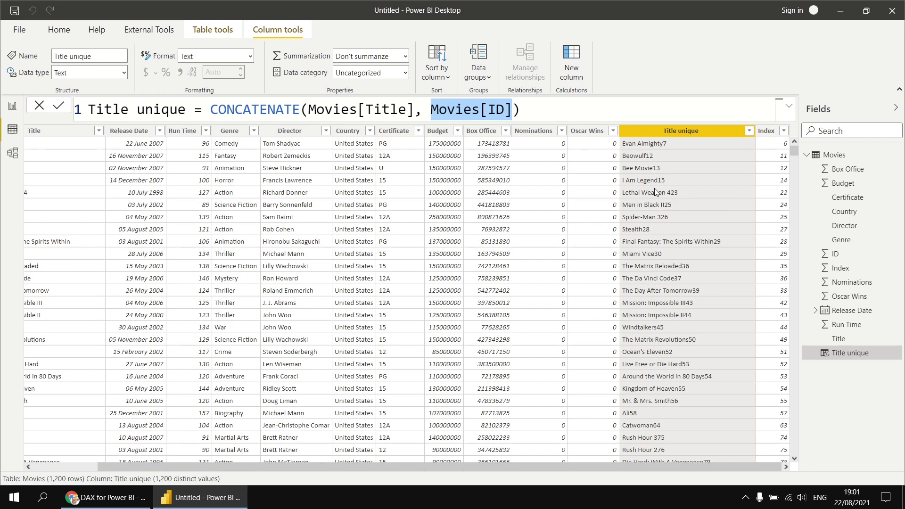
pyautogui.write('" "')
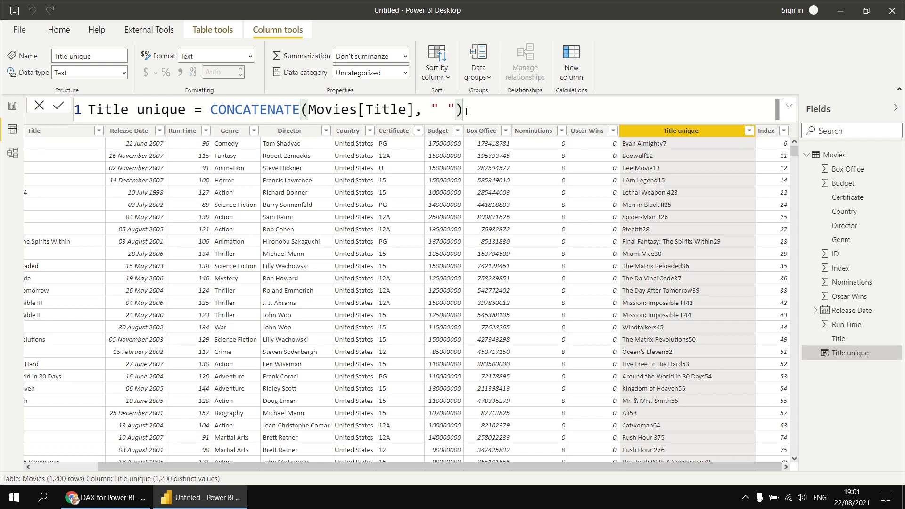
pyautogui.click(210, 109)
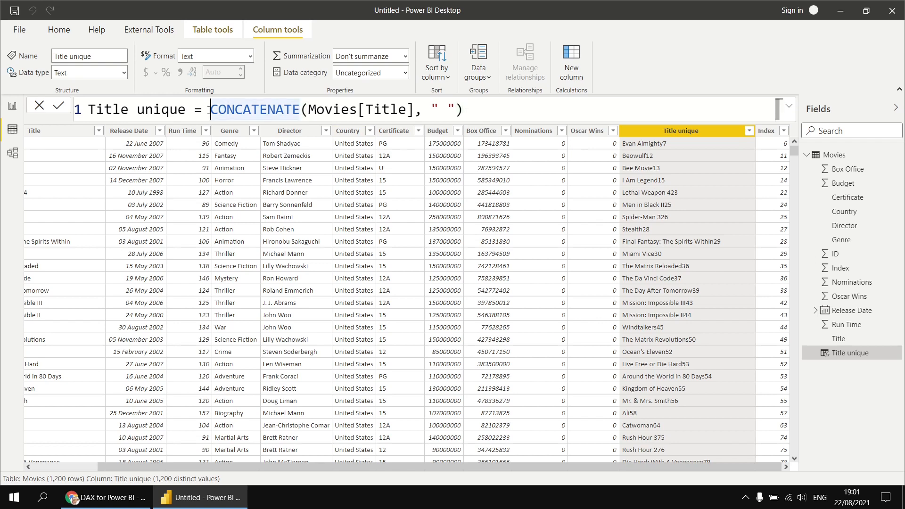
pyautogui.write('conc')
pyautogui.press('Tab')
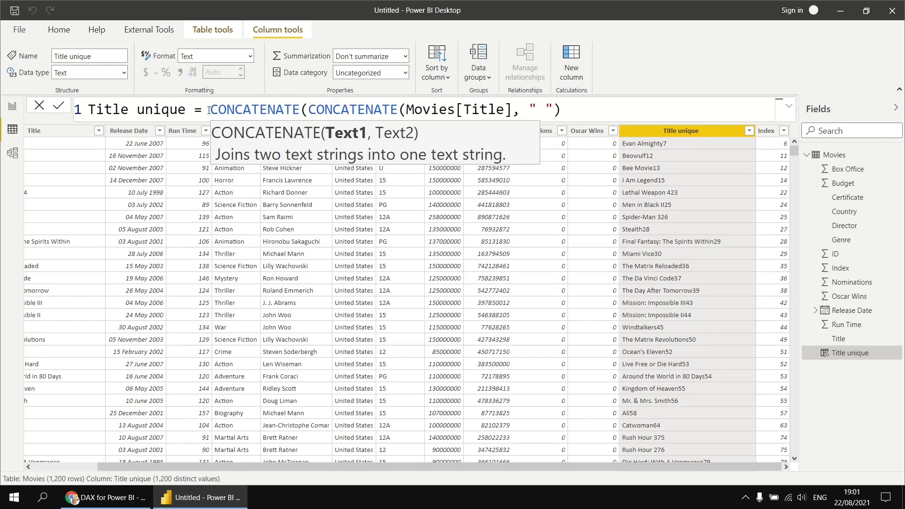
pyautogui.click(570, 108)
pyautogui.write(', ')
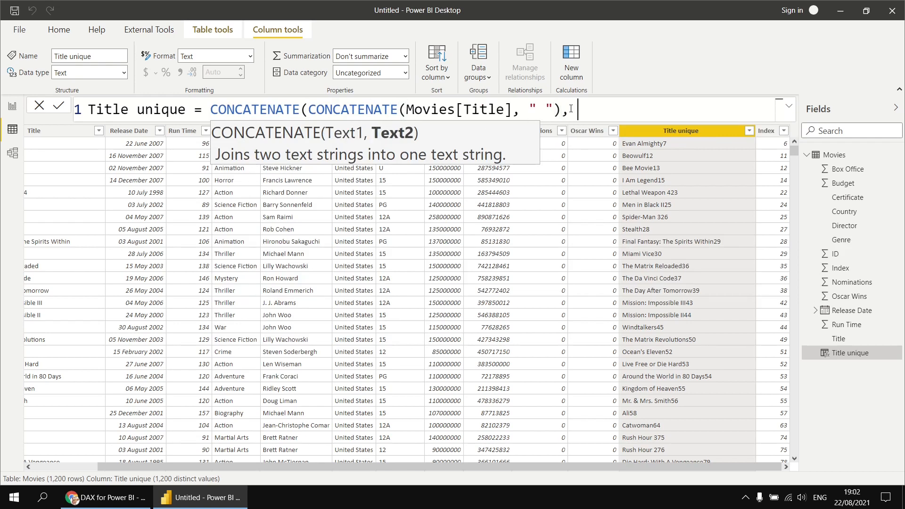
pyautogui.write('id')
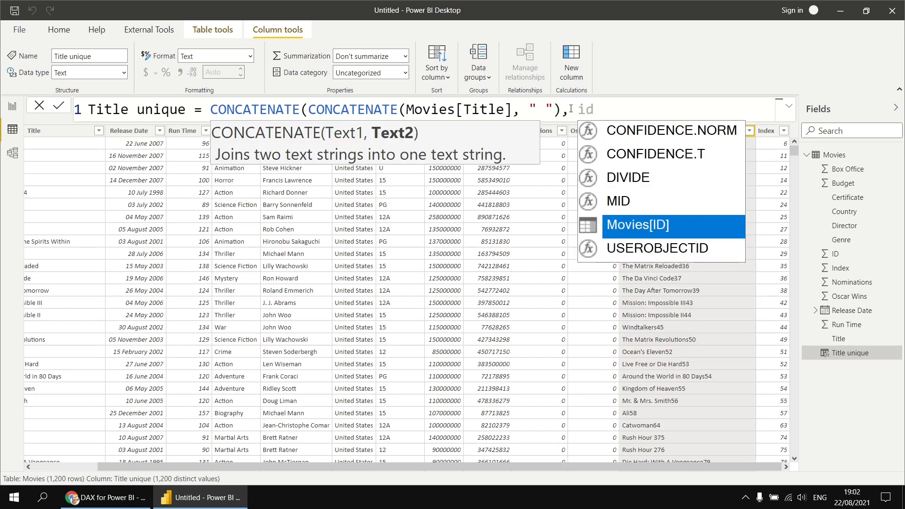
pyautogui.press('Tab')
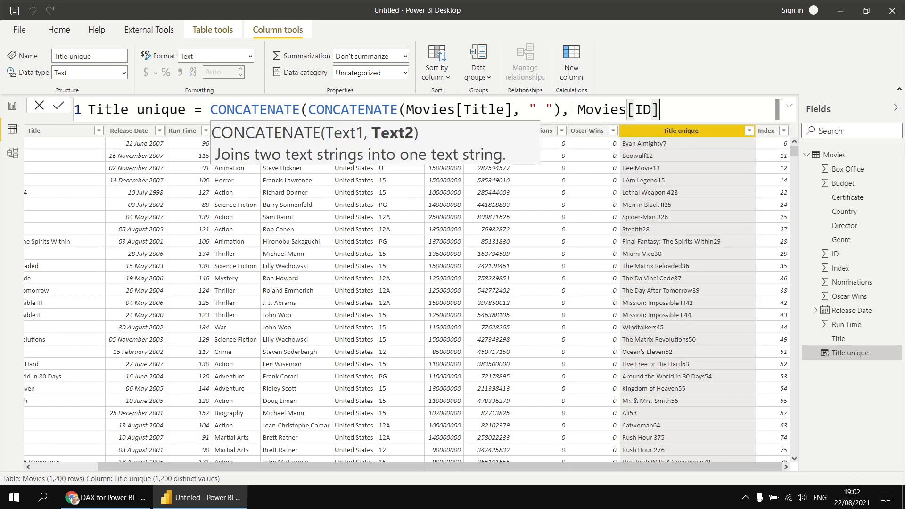
pyautogui.write(')')
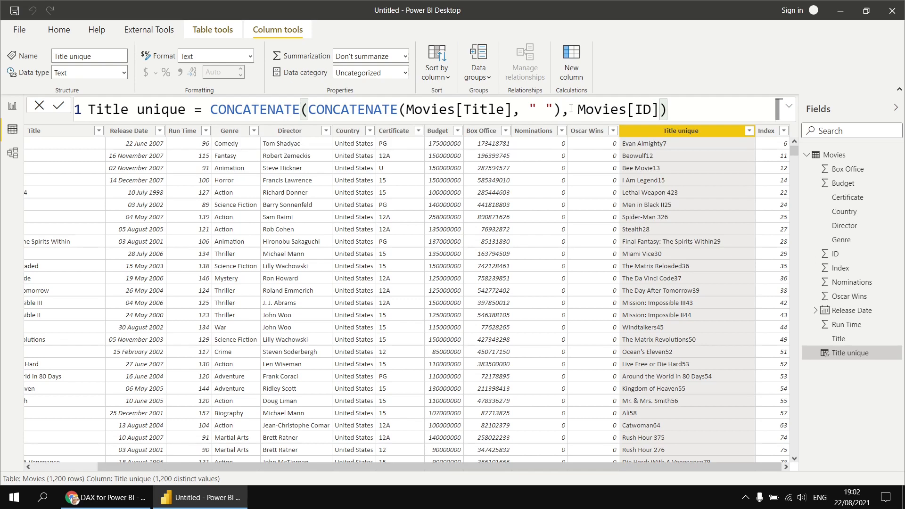
pyautogui.press('Return')
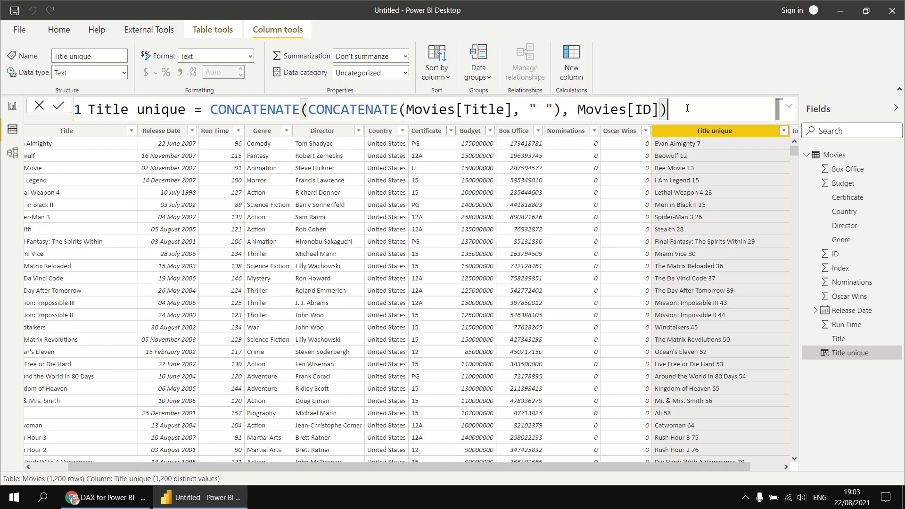
# Replace the nested CONCATENATE expression in Title unique with COMBINEVALUES(" ",Movies[Title],Movies[ID]) and commit it
pyautogui.moveTo(687, 108); pyautogui.dragTo(227, 108)
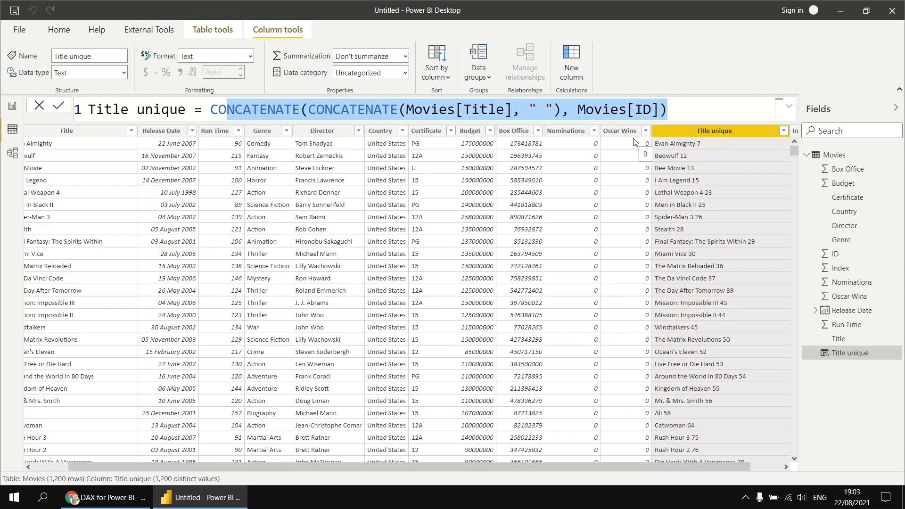
pyautogui.write('m')
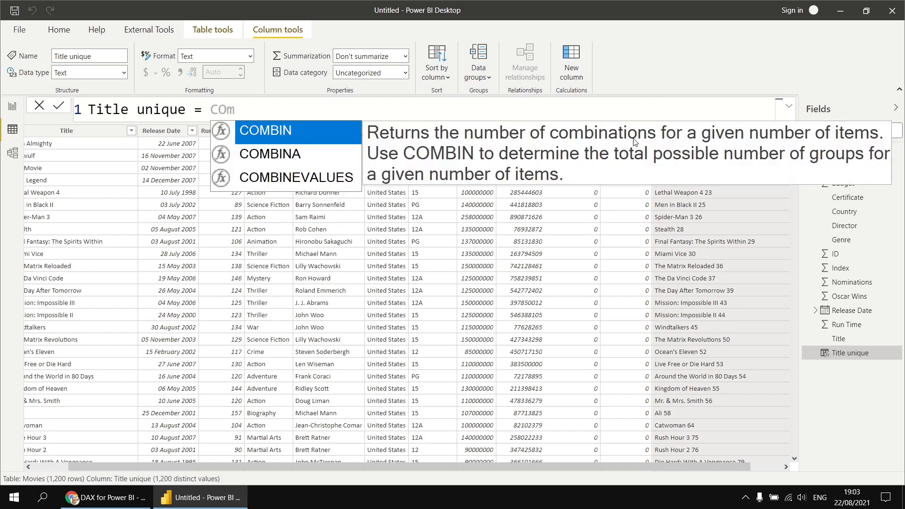
pyautogui.press('Down')
pyautogui.press('Down')
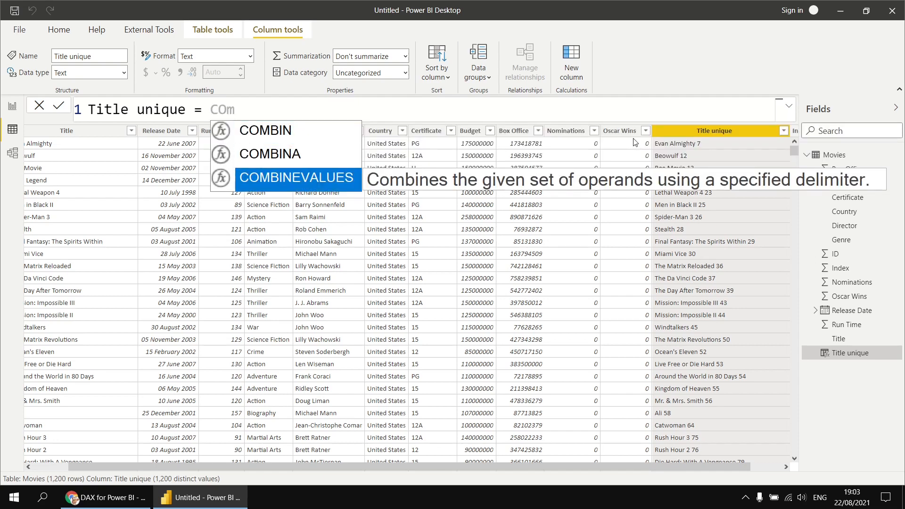
pyautogui.press('Tab')
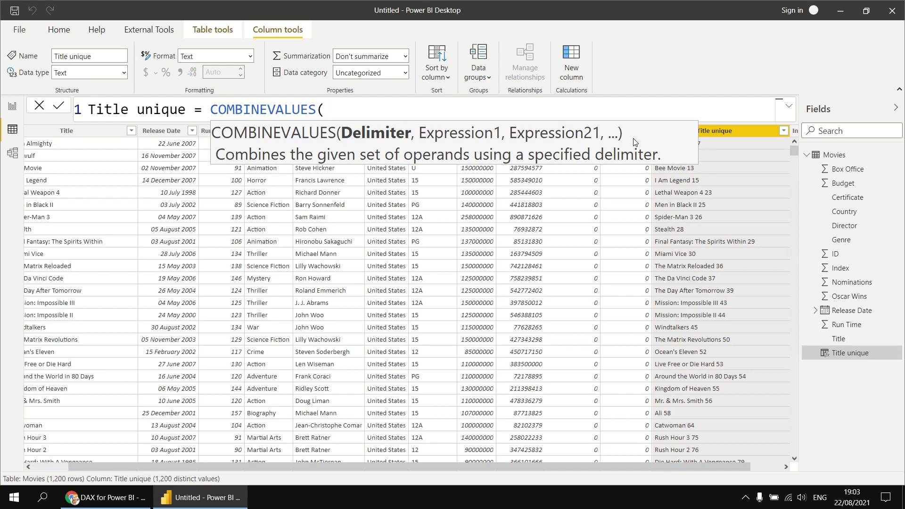
pyautogui.write('" ",')
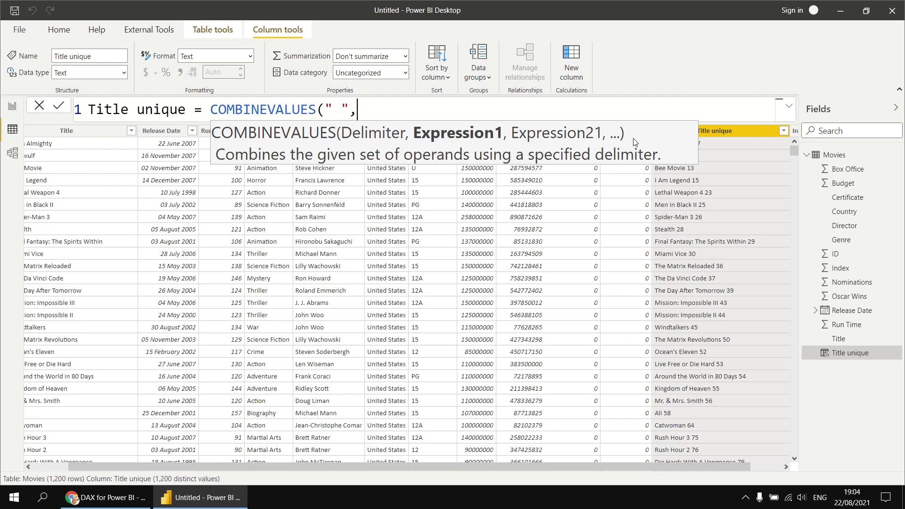
pyautogui.write('tit')
pyautogui.press('Tab')
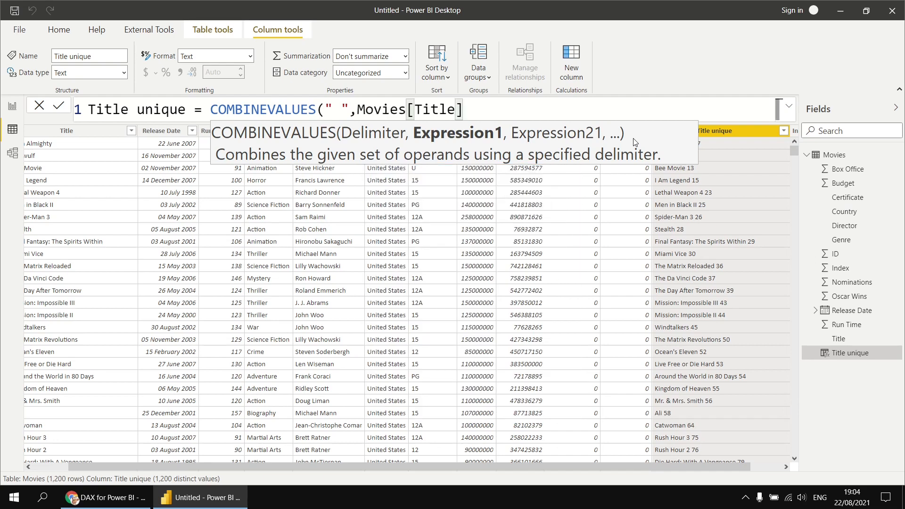
pyautogui.write(',')
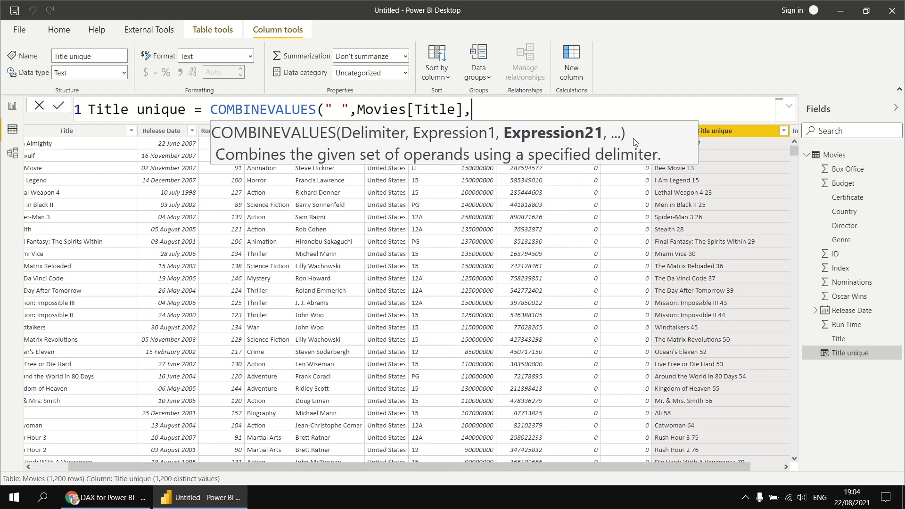
pyautogui.write('id')
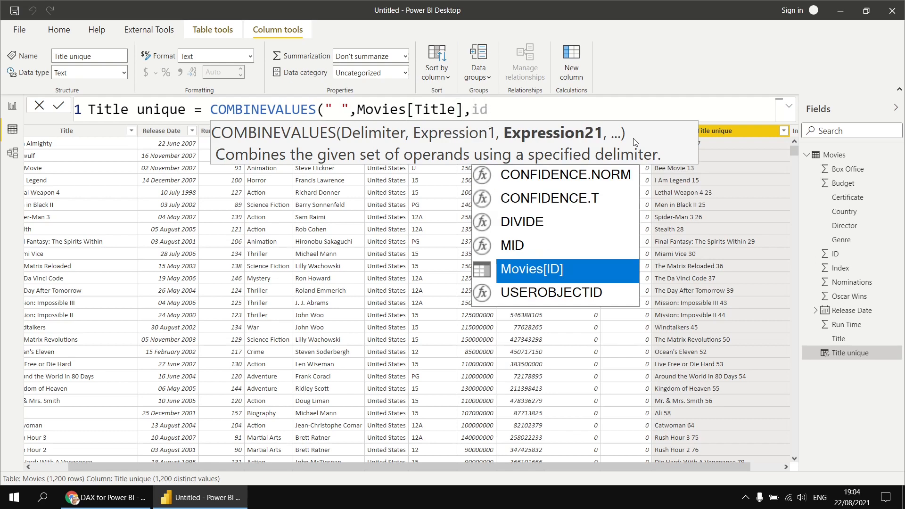
pyautogui.press('Tab')
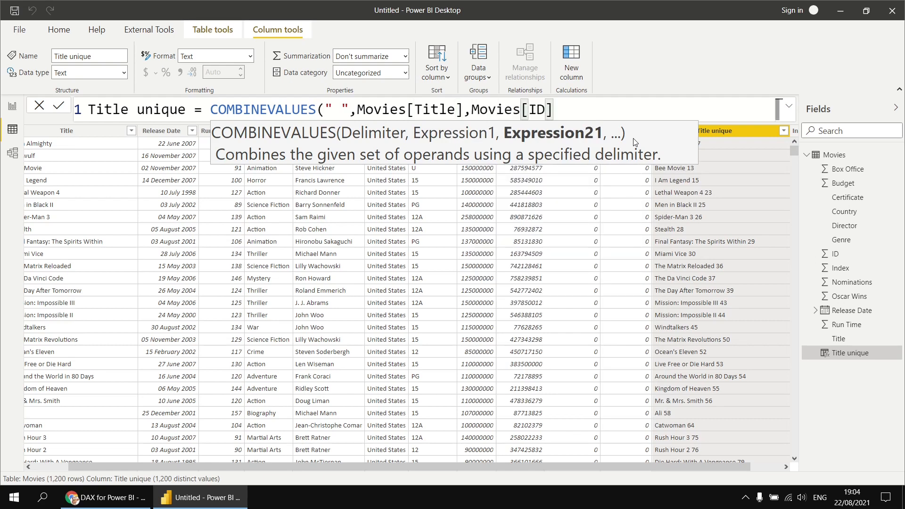
pyautogui.write(',')
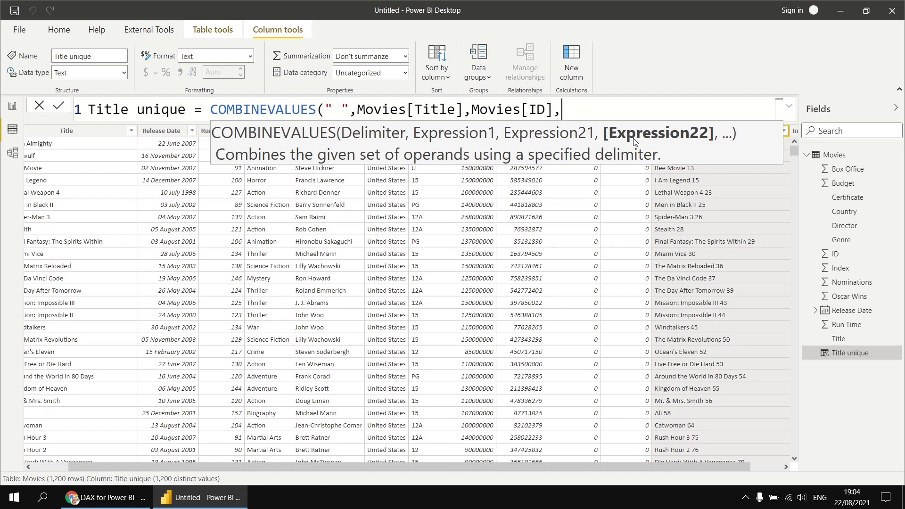
pyautogui.press('BackSpace')
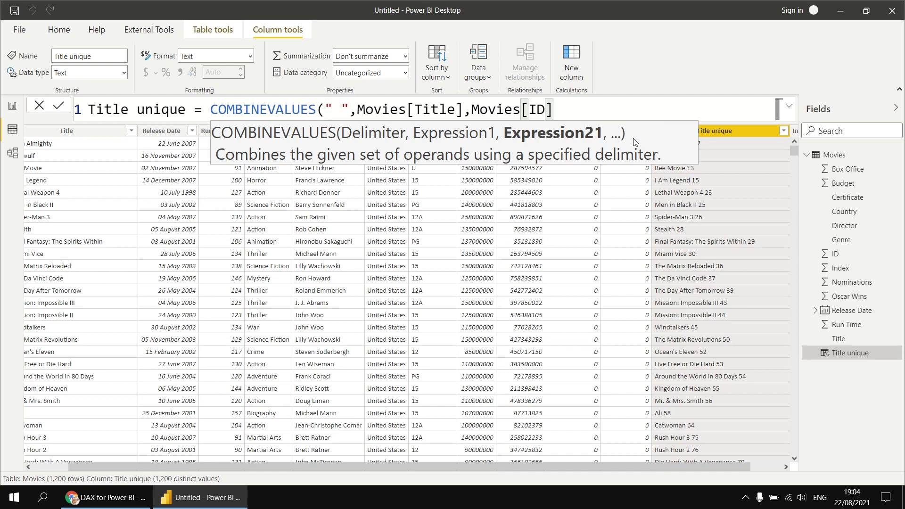
pyautogui.write(')')
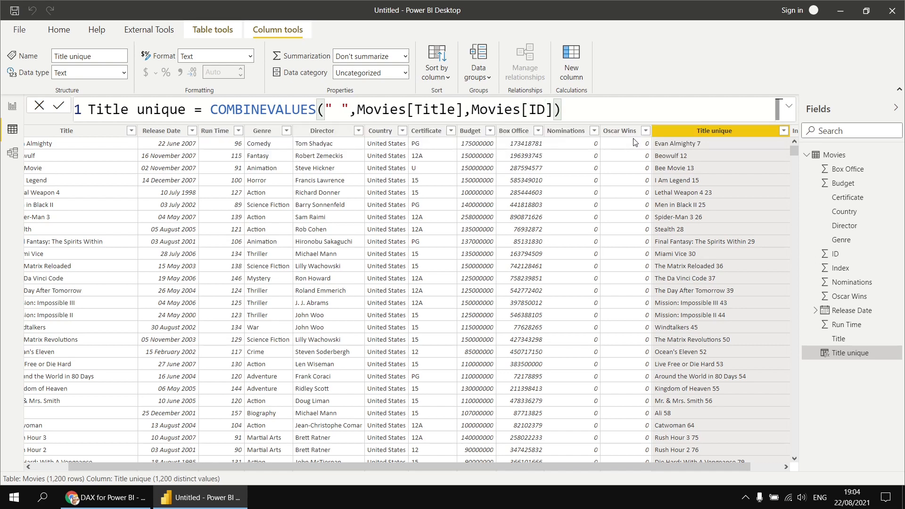
pyautogui.press('Return')
# Add the operands "(" and ")" around Movies[ID] in the Title unique formula and commit it
pyautogui.click(469, 112)
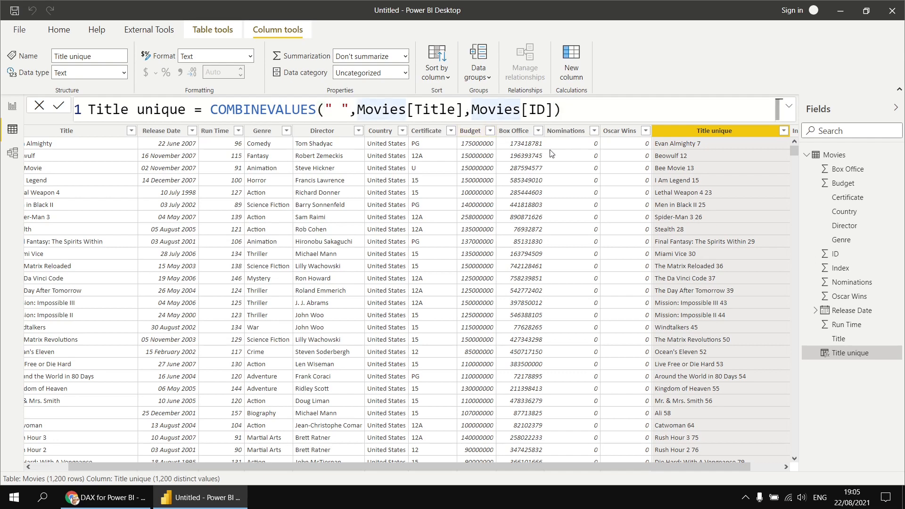
pyautogui.write('"')
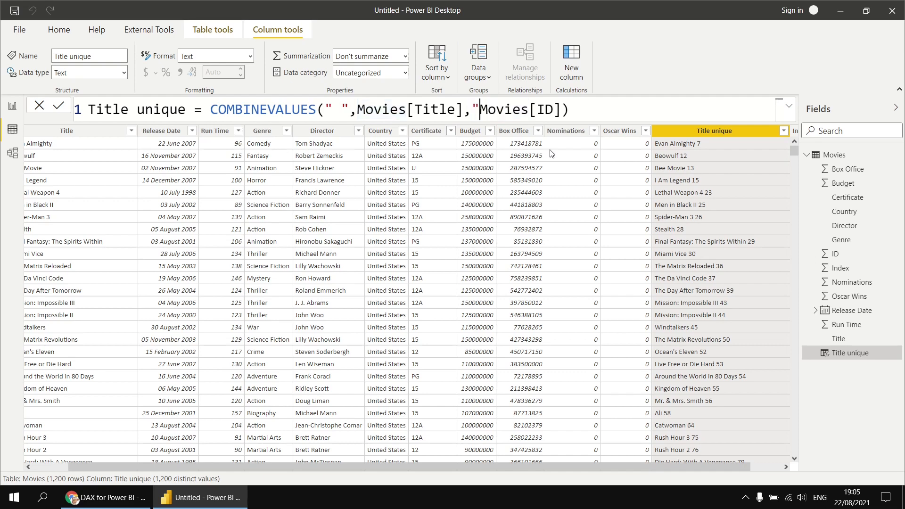
pyautogui.write('("')
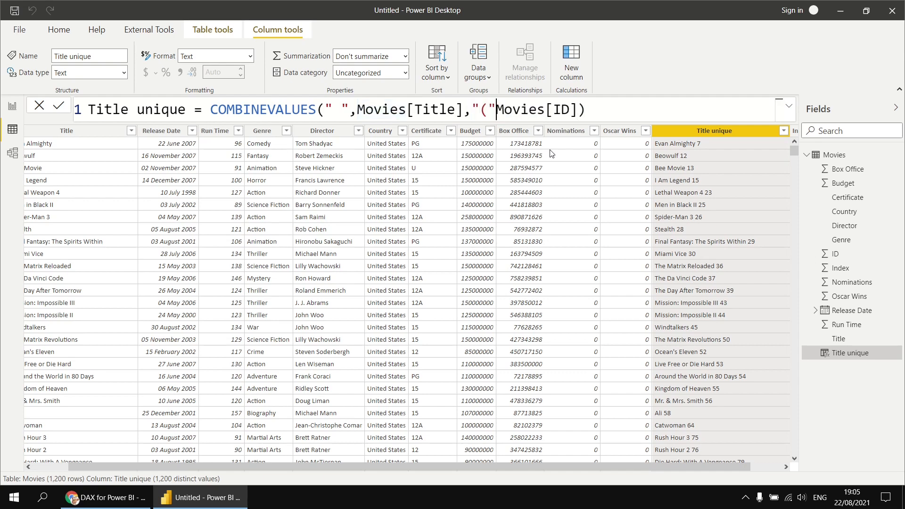
pyautogui.write(',')
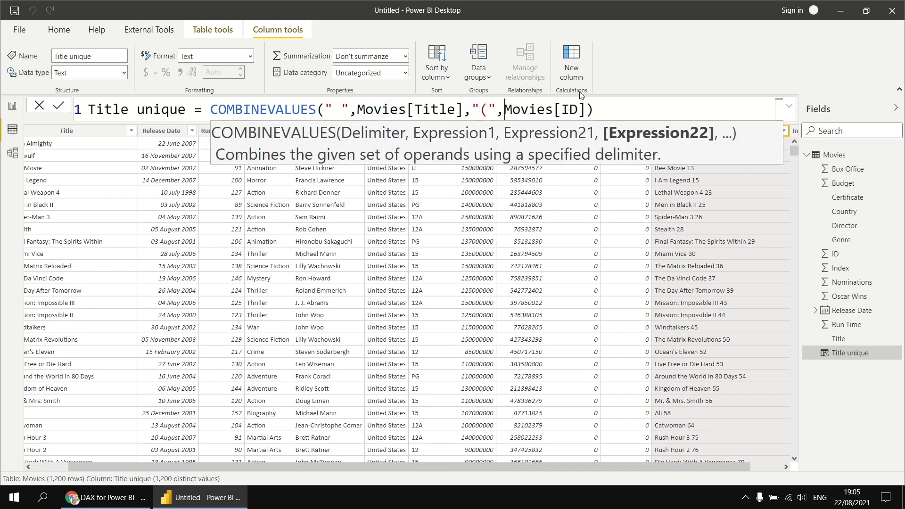
pyautogui.click(586, 107)
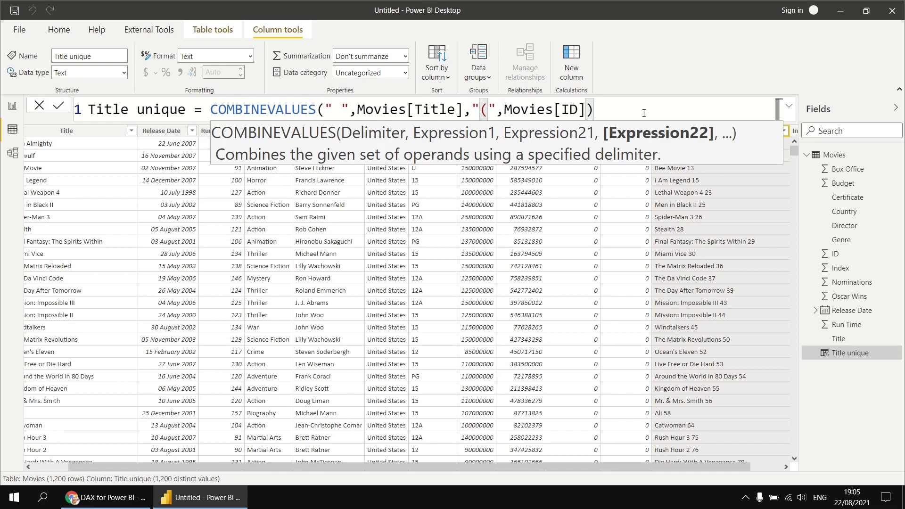
pyautogui.write(',"')
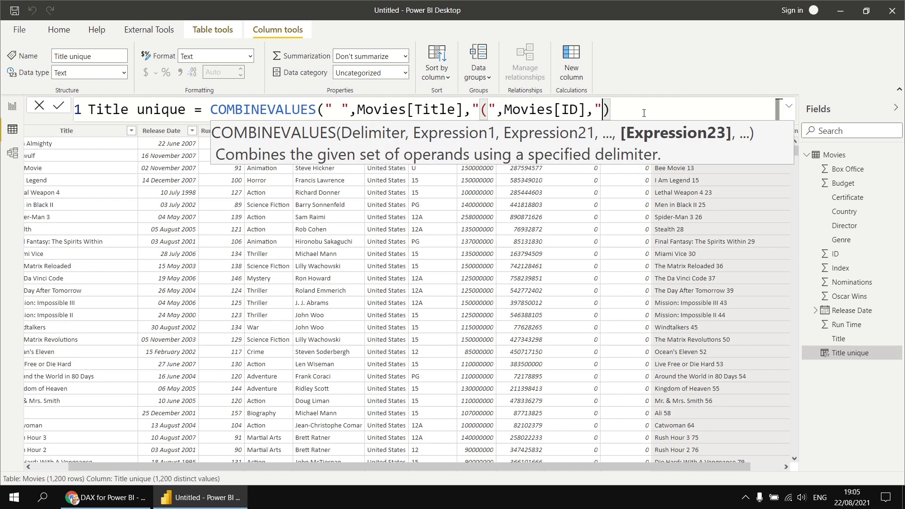
pyautogui.write(')"')
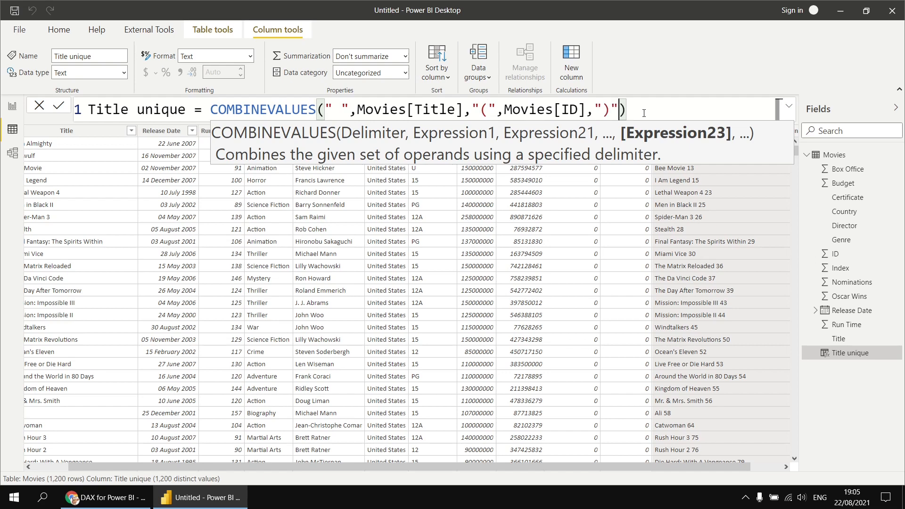
pyautogui.click(644, 111)
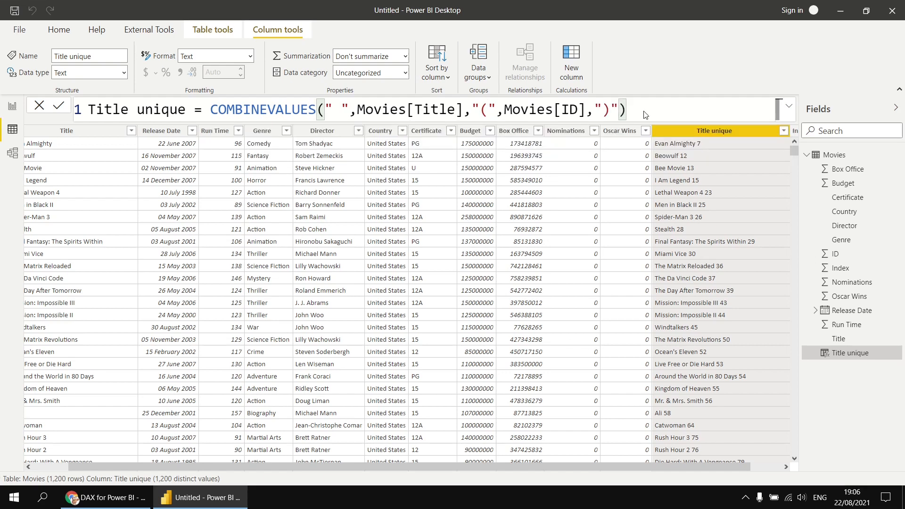
pyautogui.press('Return')
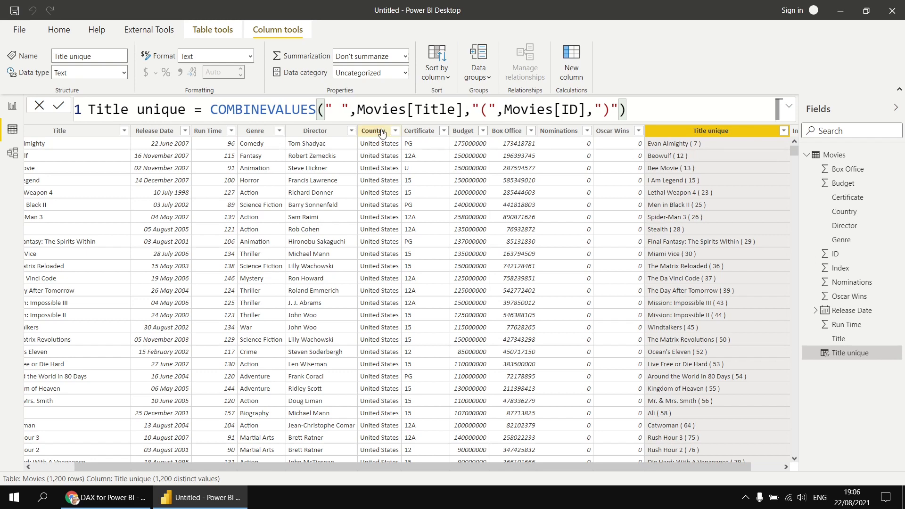
# Try an empty COMBINEVALUES delimiter in Title unique, with a space added before the opening bracket as " (", and commit the formula
pyautogui.click(340, 111)
pyautogui.moveTo(340, 111); pyautogui.dragTo(334, 111)
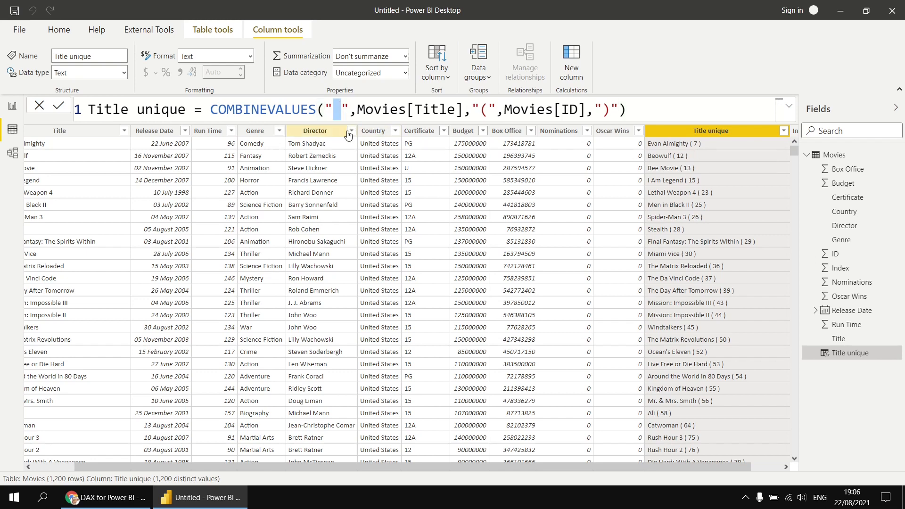
pyautogui.press('BackSpace')
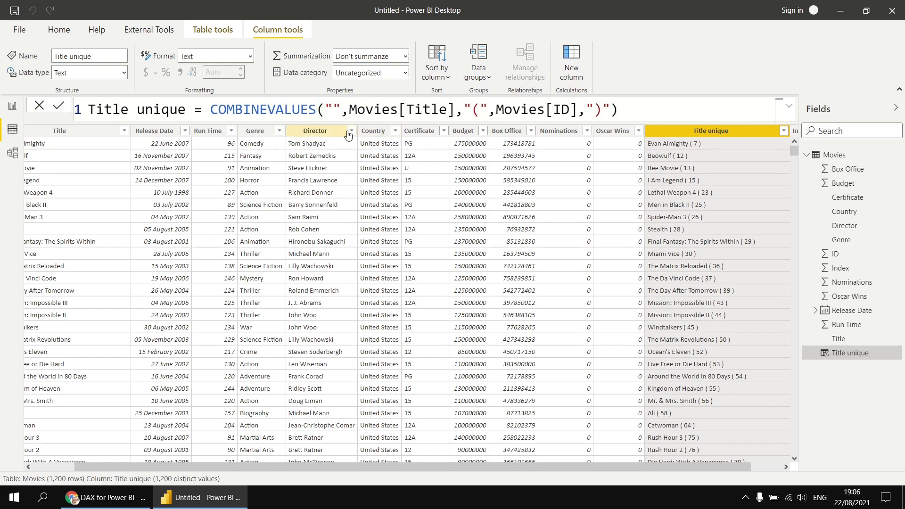
pyautogui.click(473, 109)
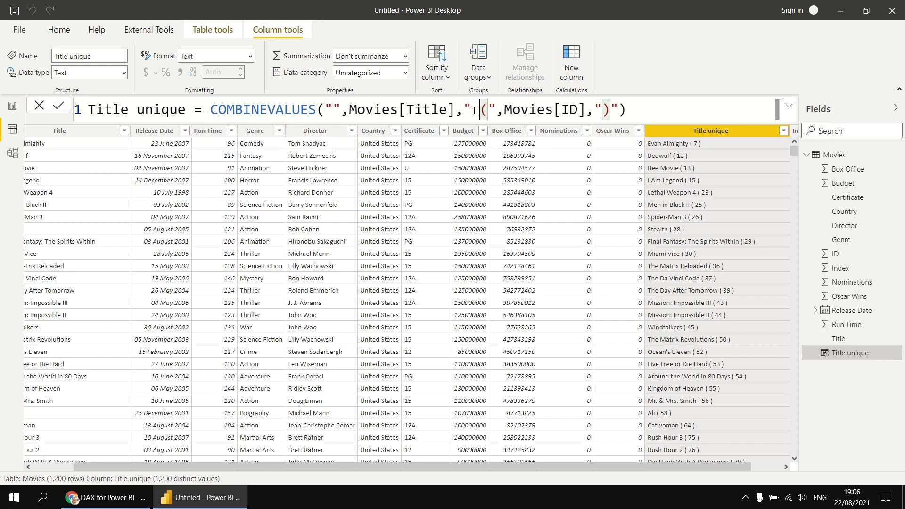
pyautogui.moveTo(472, 112); pyautogui.dragTo(489, 111)
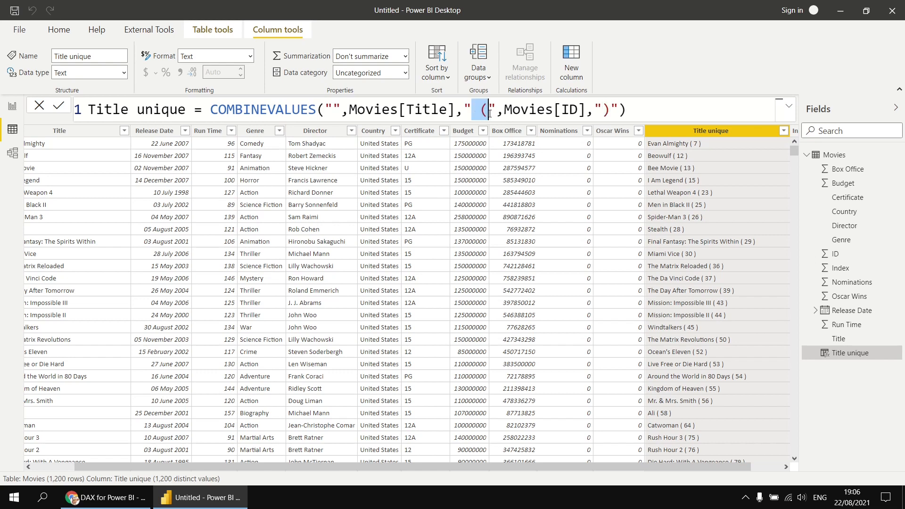
pyautogui.click(489, 110)
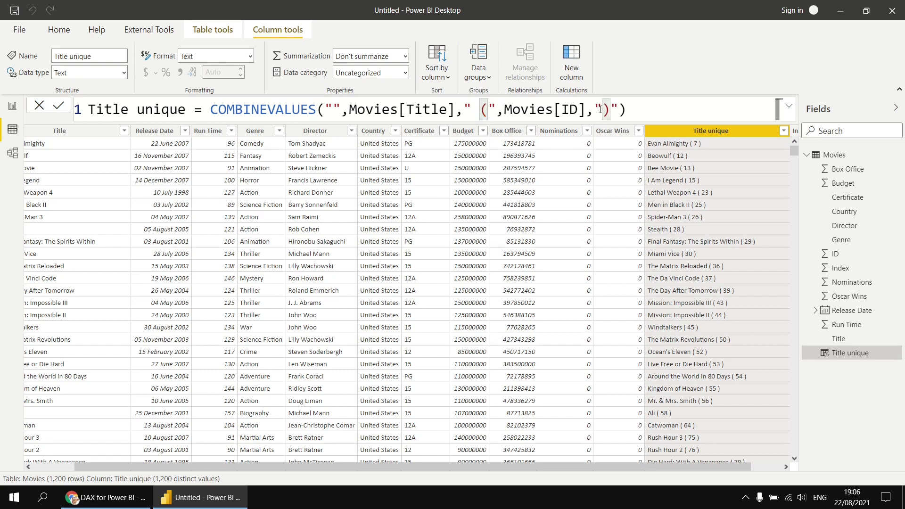
pyautogui.click(635, 108)
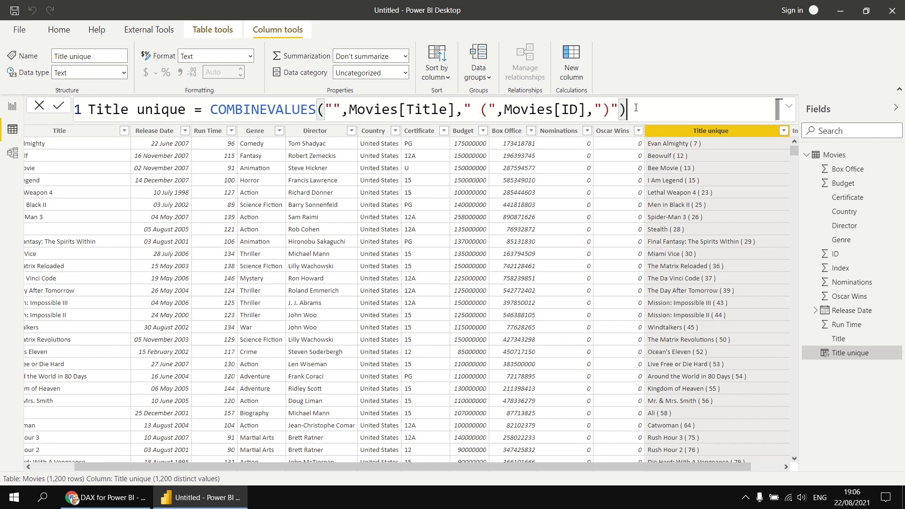
pyautogui.press('Return')
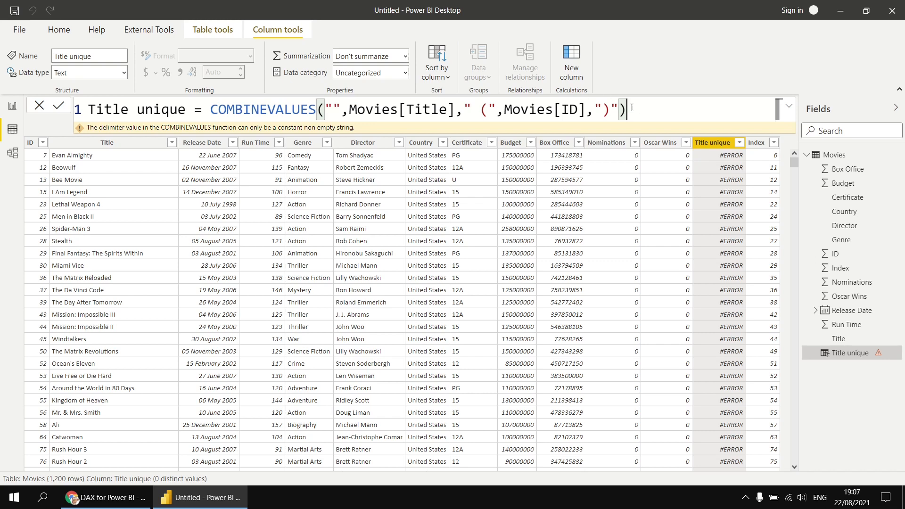
# Replace the COMBINEVALUES expression in Title unique with Movies[Title] & " (" & Movies[ID] & ")" and commit it
pyautogui.moveTo(631, 108); pyautogui.dragTo(210, 110)
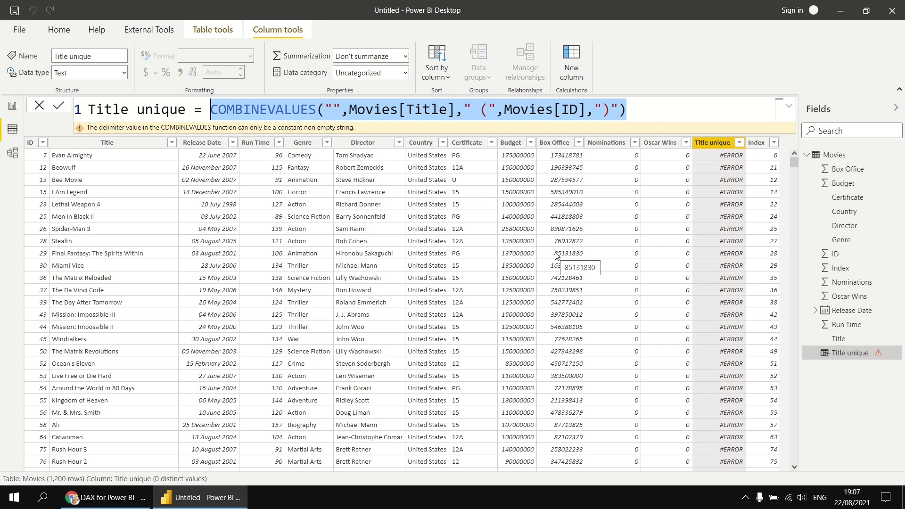
pyautogui.write('mov')
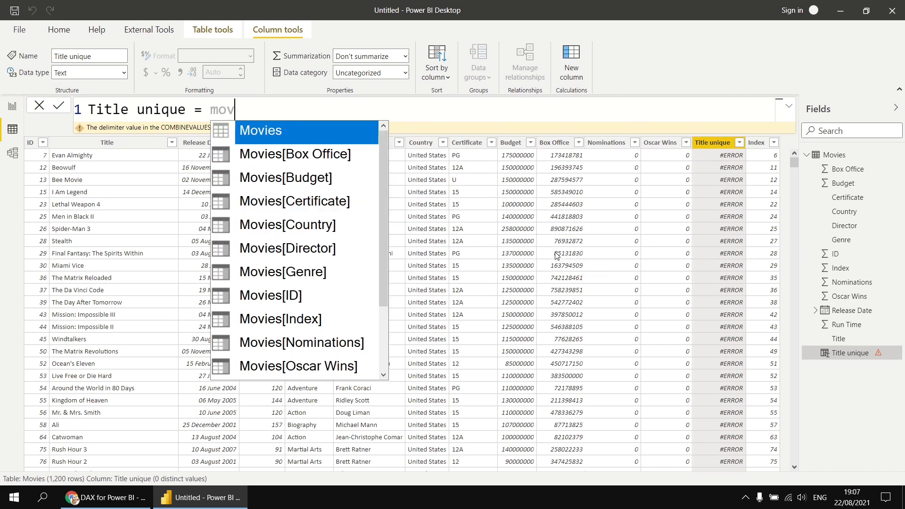
pyautogui.press('BackSpace')
pyautogui.press('BackSpace')
pyautogui.press('BackSpace')
pyautogui.write('Movies[Title]')
pyautogui.press('Tab')
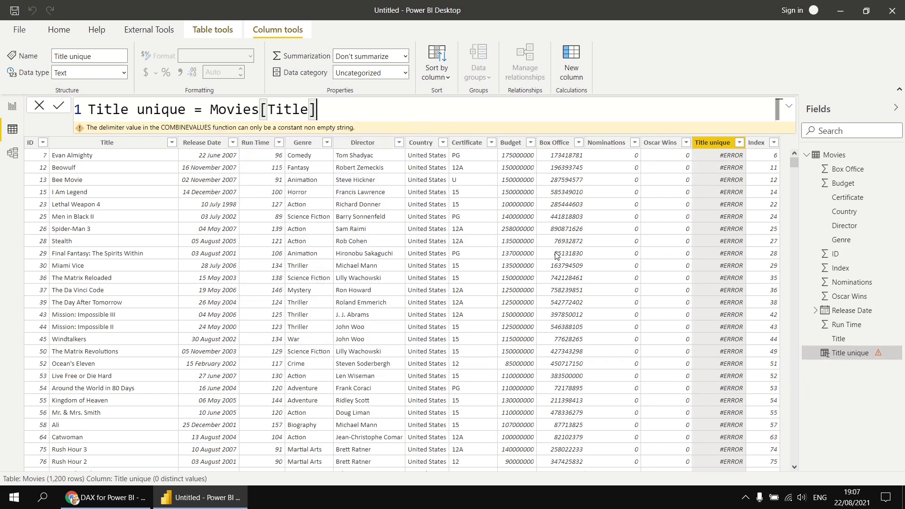
pyautogui.write('& ')
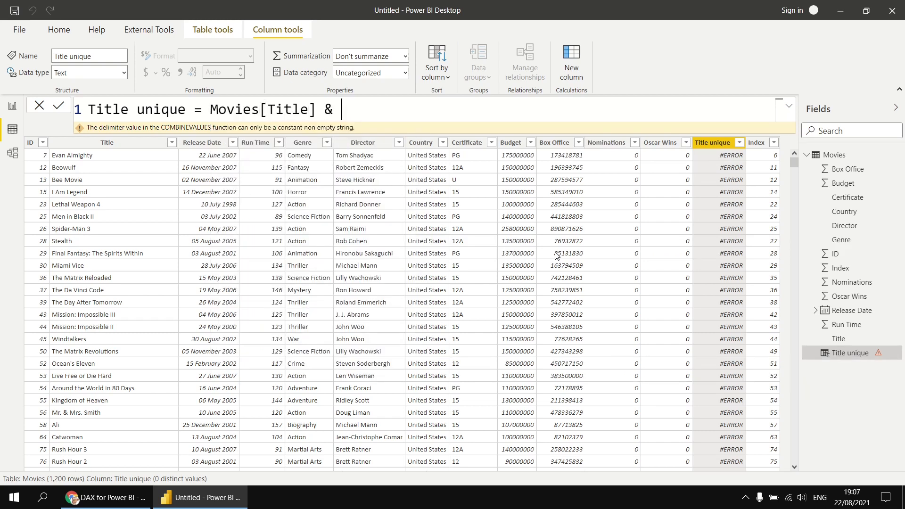
pyautogui.write('" ("')
pyautogui.write('& i')
pyautogui.press('Tab')
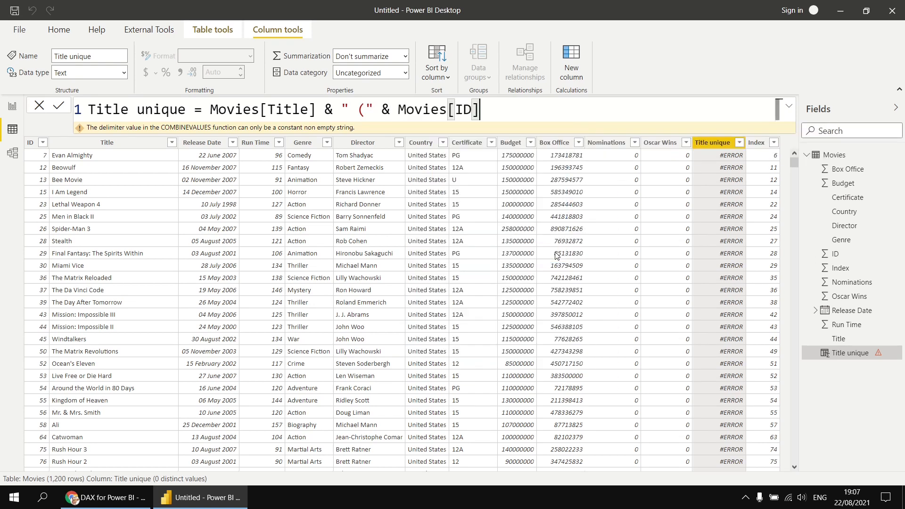
pyautogui.write('& ")"')
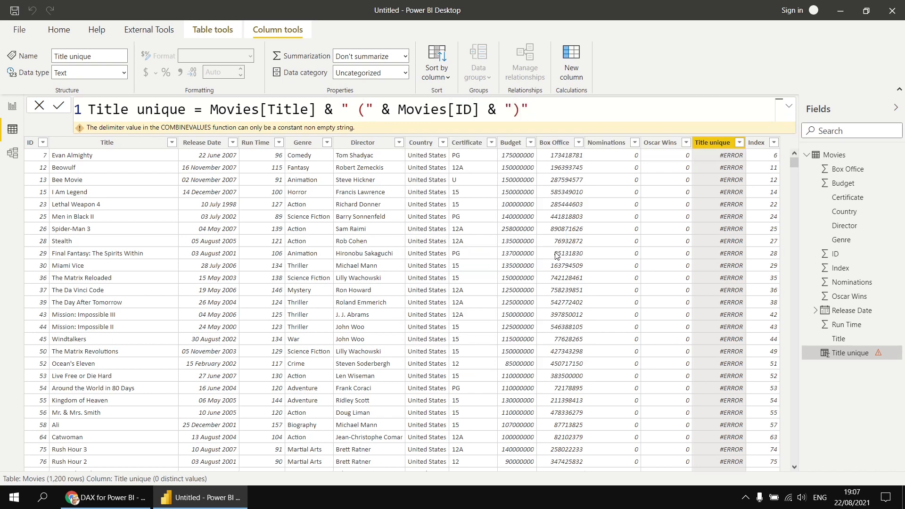
pyautogui.press('Return')
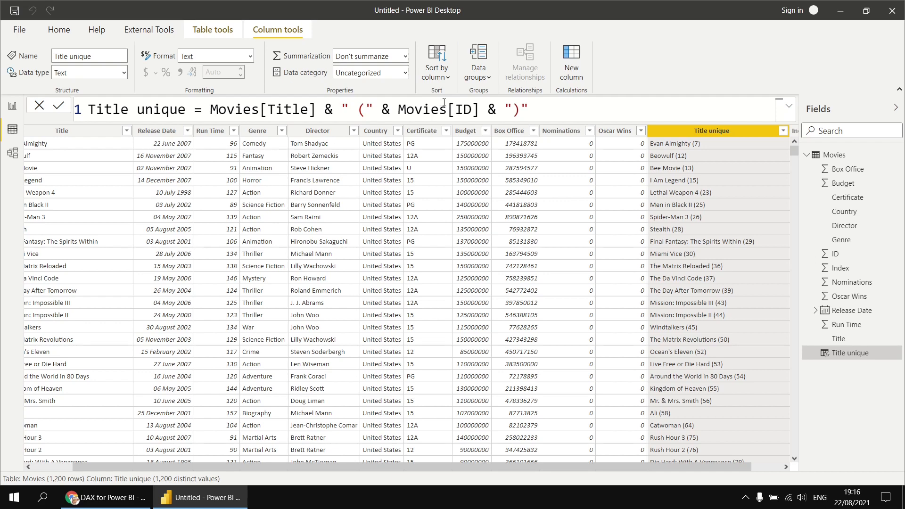
# Replace Movies[ID] with Movies[Release Date] in the Title unique formula and commit it
pyautogui.doubleClick(474, 109)
pyautogui.press('BackSpace')
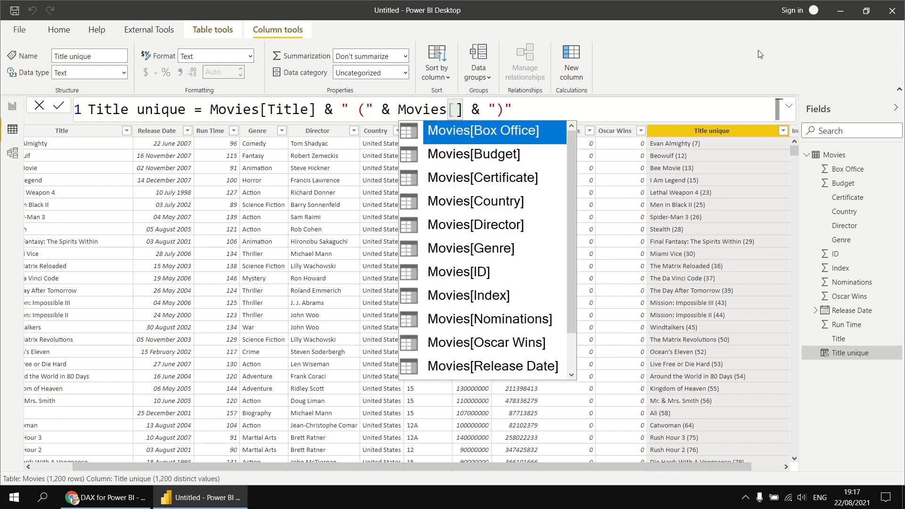
pyautogui.write('re')
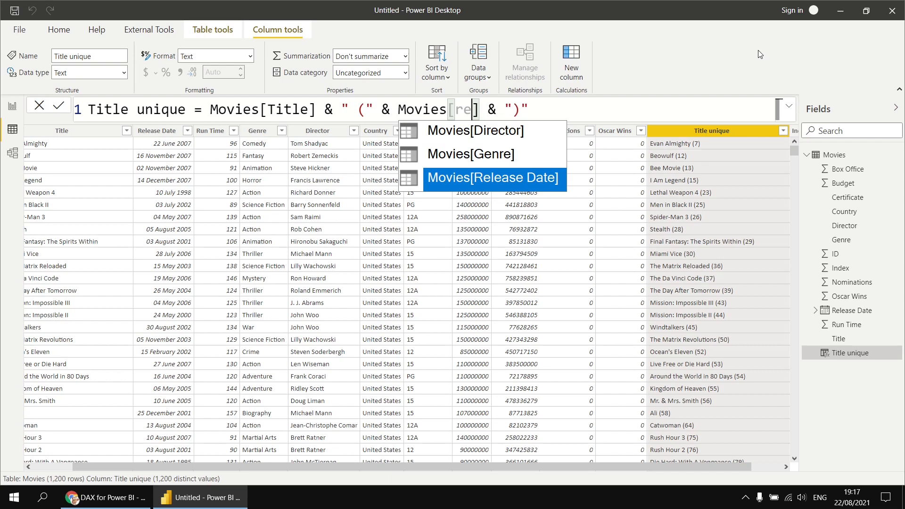
pyautogui.press('Tab')
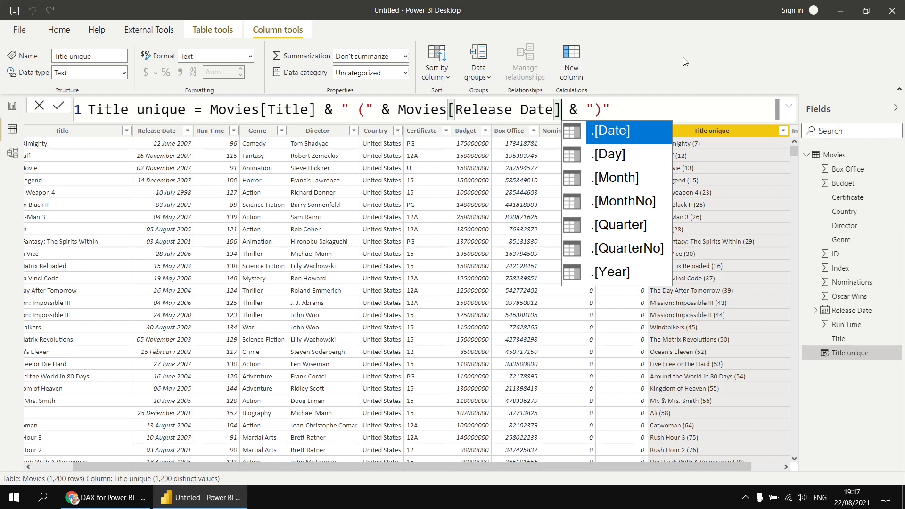
pyautogui.press('Escape')
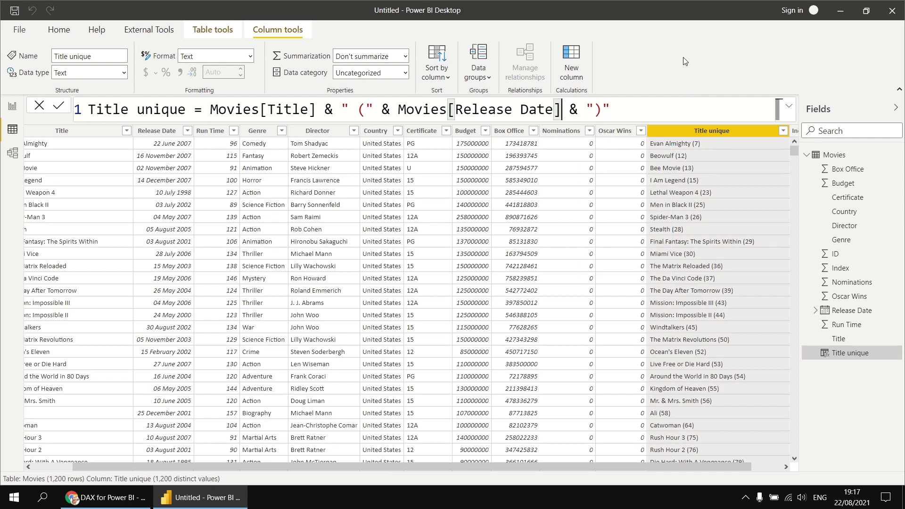
pyautogui.press('Return')
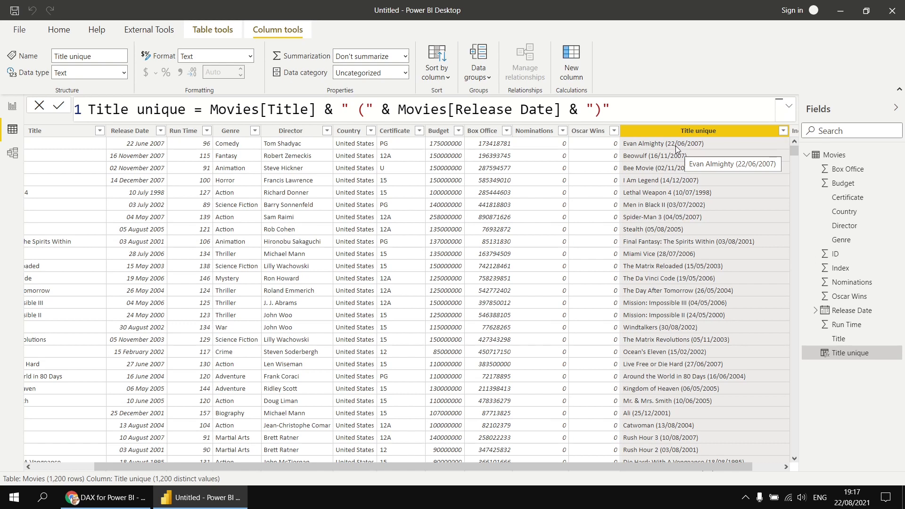
# Append .[Year] to Movies[Release Date] in the Title unique formula and commit it
pyautogui.click(562, 112)
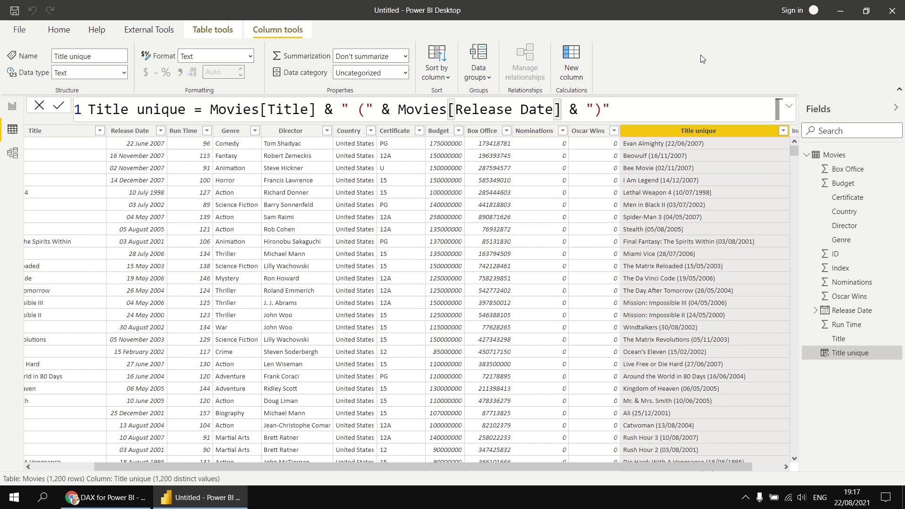
pyautogui.write('.')
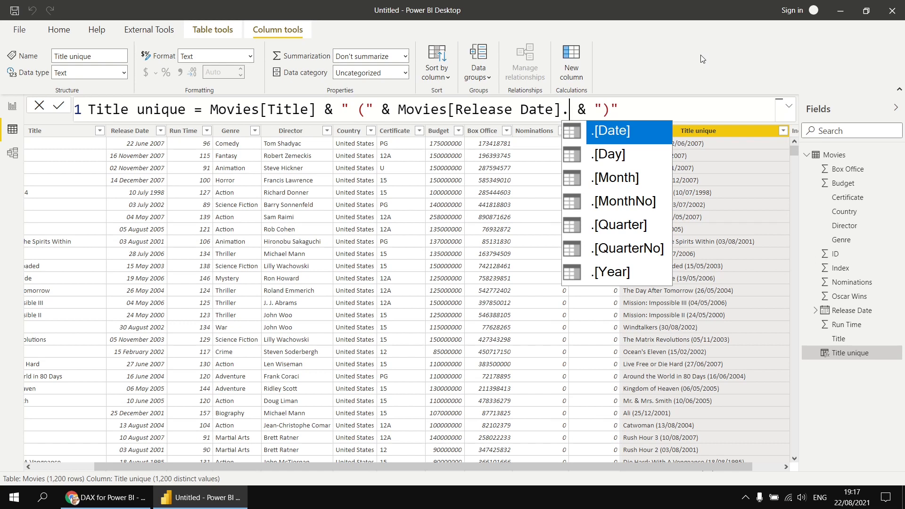
pyautogui.write('[y')
pyautogui.press('BackSpace')
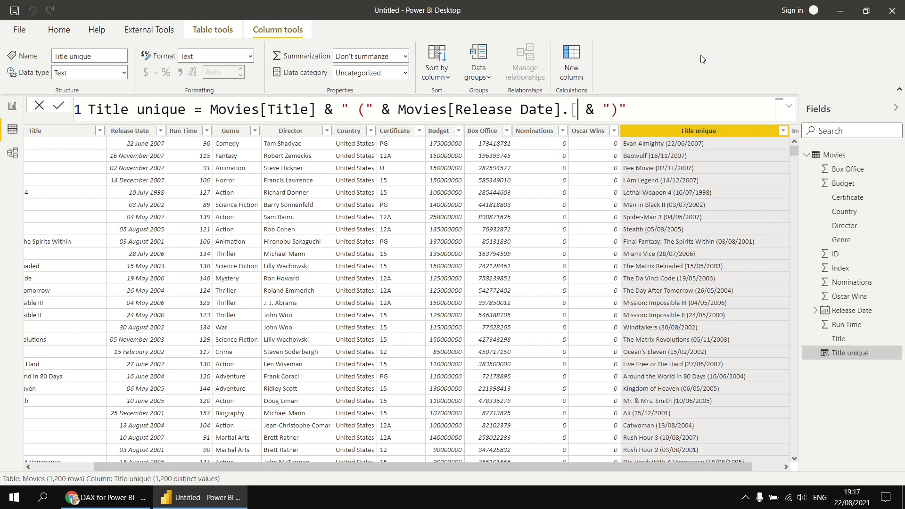
pyautogui.write('Y')
pyautogui.press('Tab')
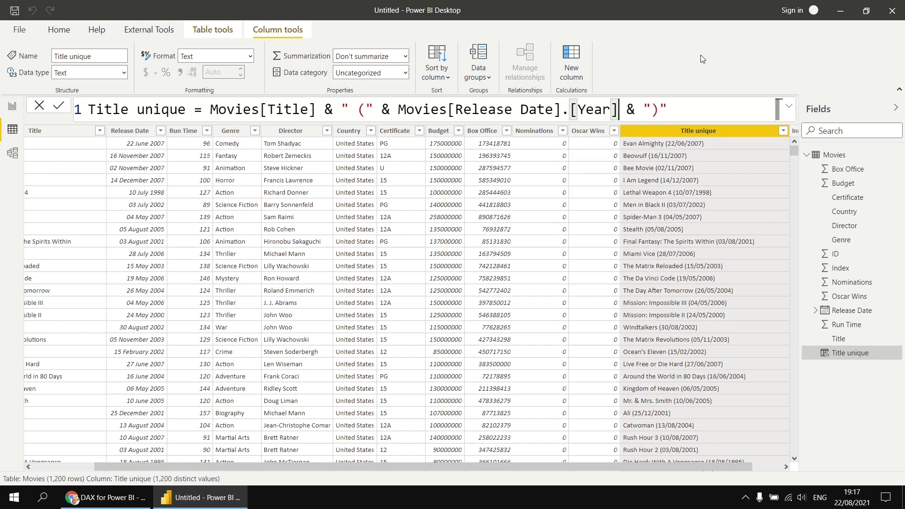
pyautogui.press('Return')
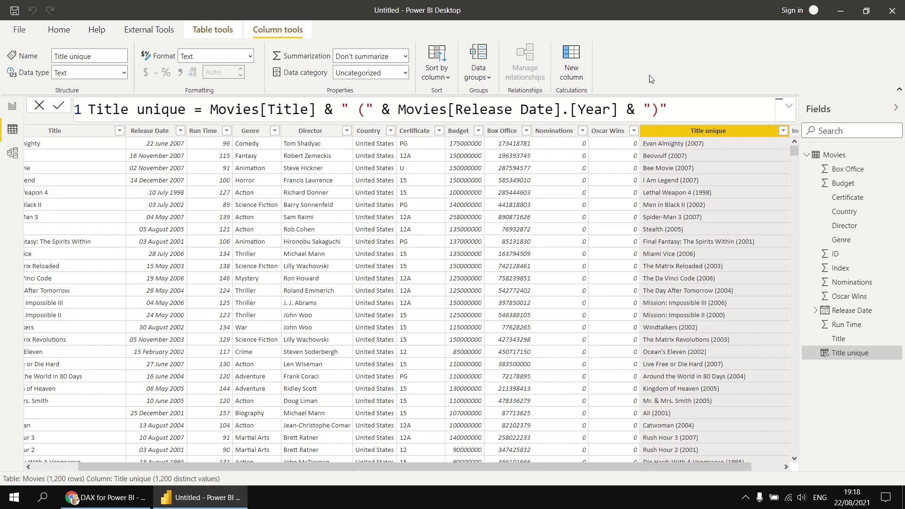
# Remove .[Year] from the Title unique formula, wrap the release date as YEAR(Movies[Release Date]), and commit it
pyautogui.click(562, 111)
pyautogui.moveTo(564, 110); pyautogui.dragTo(617, 111)
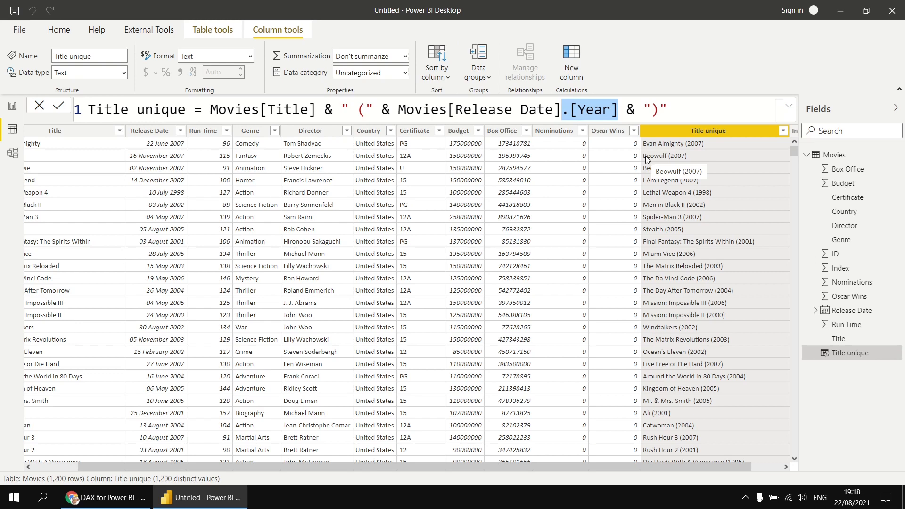
pyautogui.press('BackSpace')
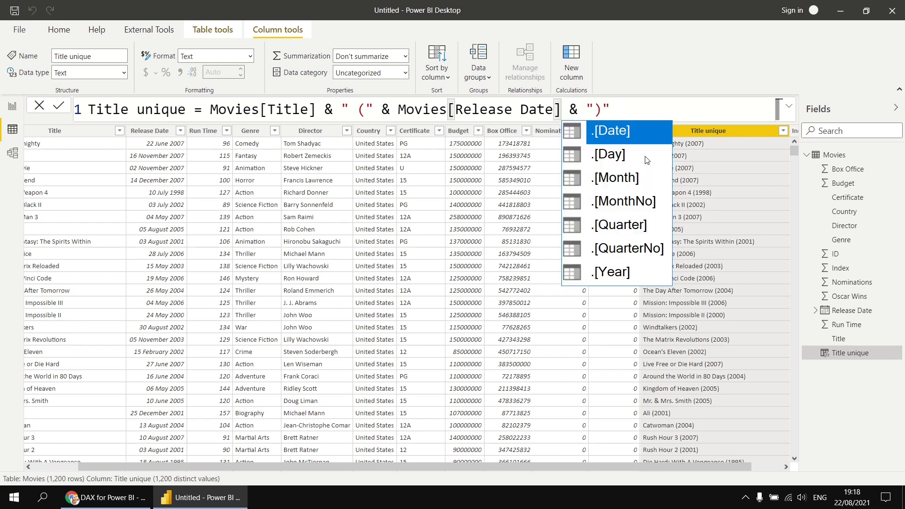
pyautogui.click(400, 109)
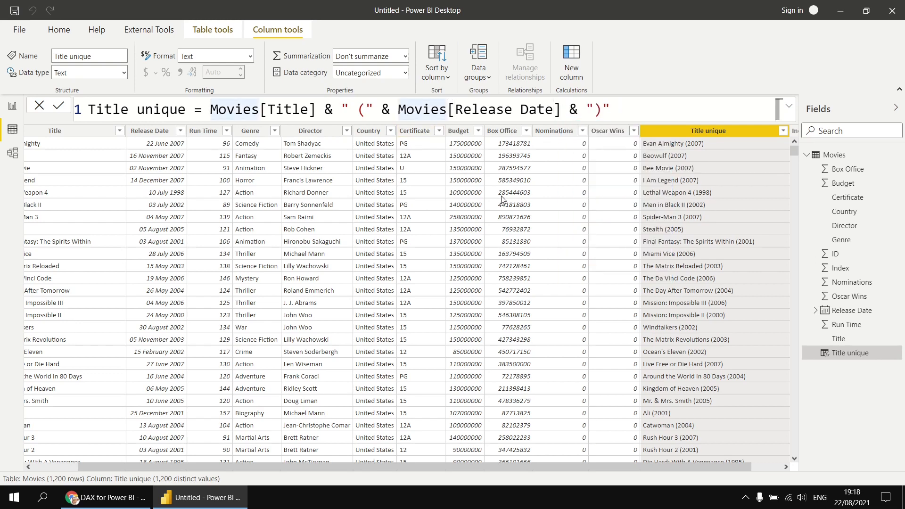
pyautogui.write('Y')
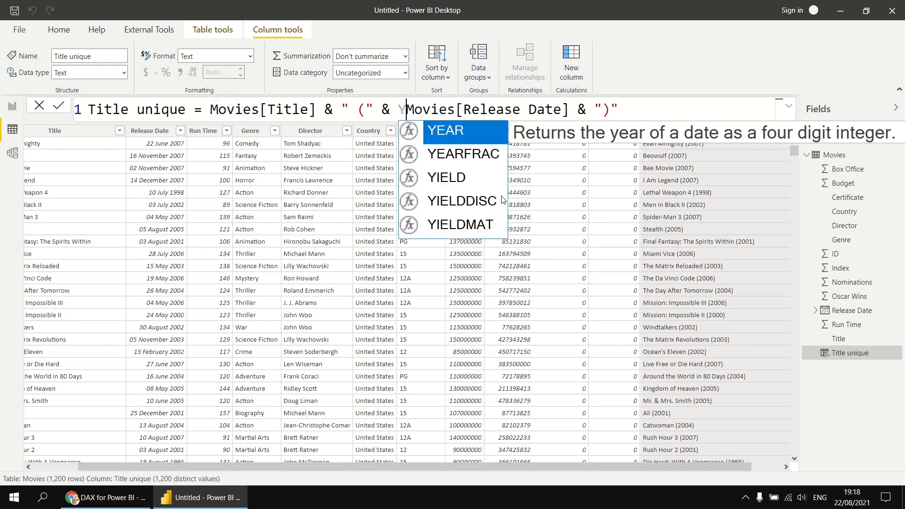
pyautogui.press('Tab')
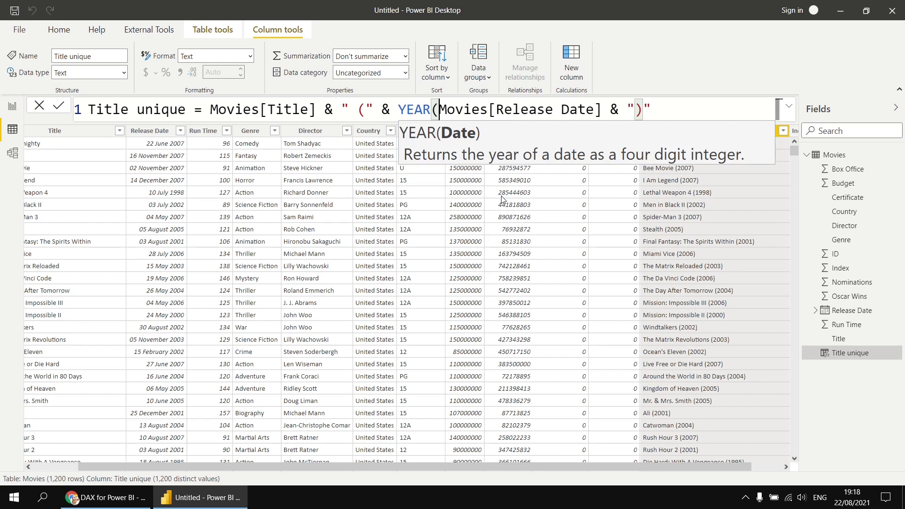
pyautogui.click(604, 108)
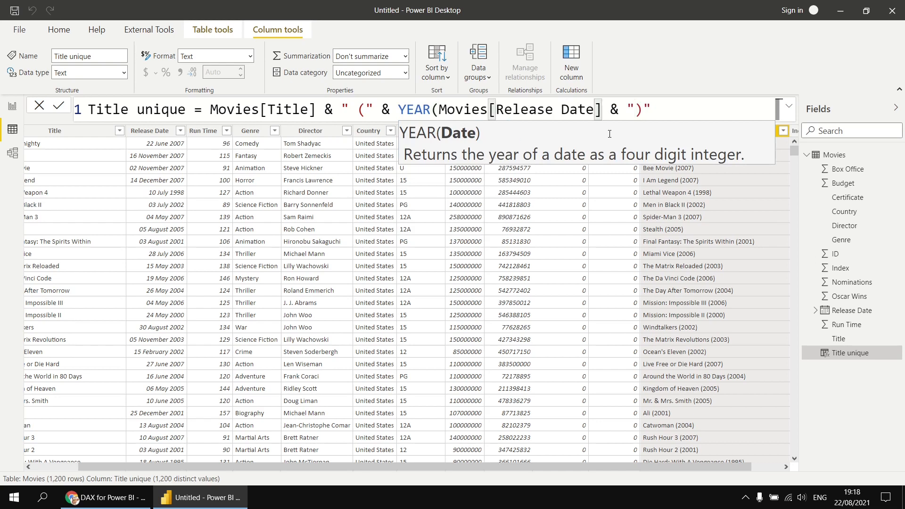
pyautogui.write(')')
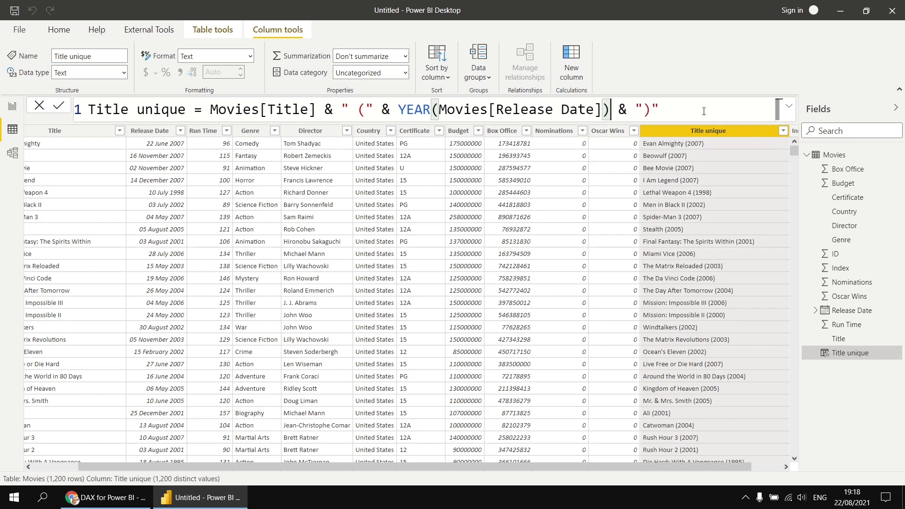
pyautogui.press('Return')
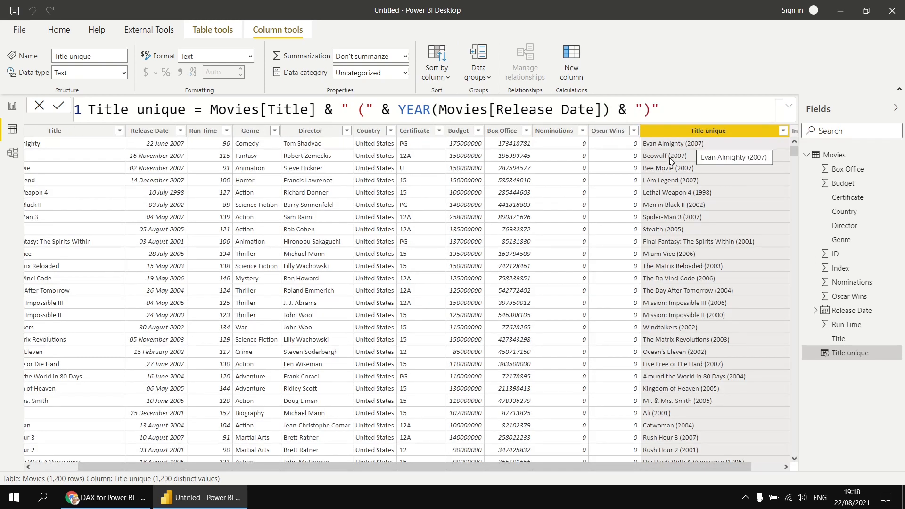
# Examine the film labels on the Run Time by Title unique chart in the report view
pyautogui.click(12, 106)
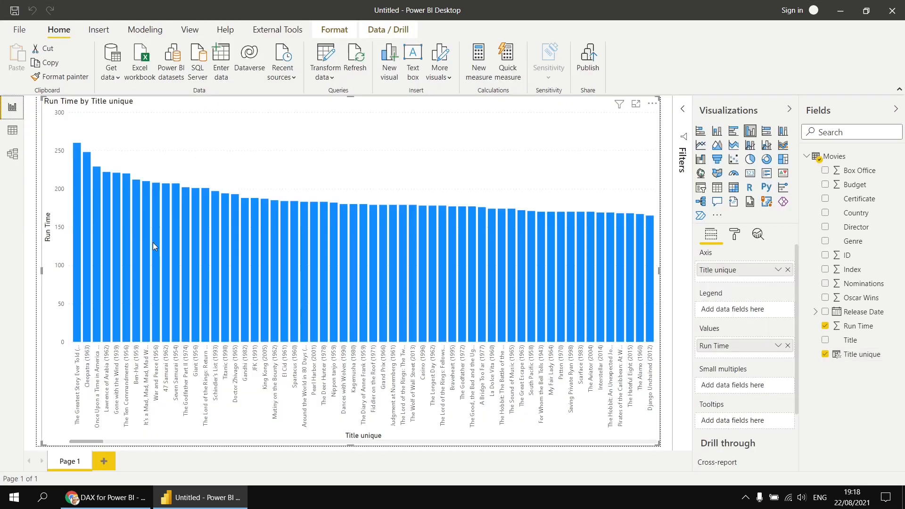
pyautogui.moveTo(156, 244)
pyautogui.moveTo(235, 222)
# Format the Budget column in the data view as $ English (United States) currency
pyautogui.click(13, 130)
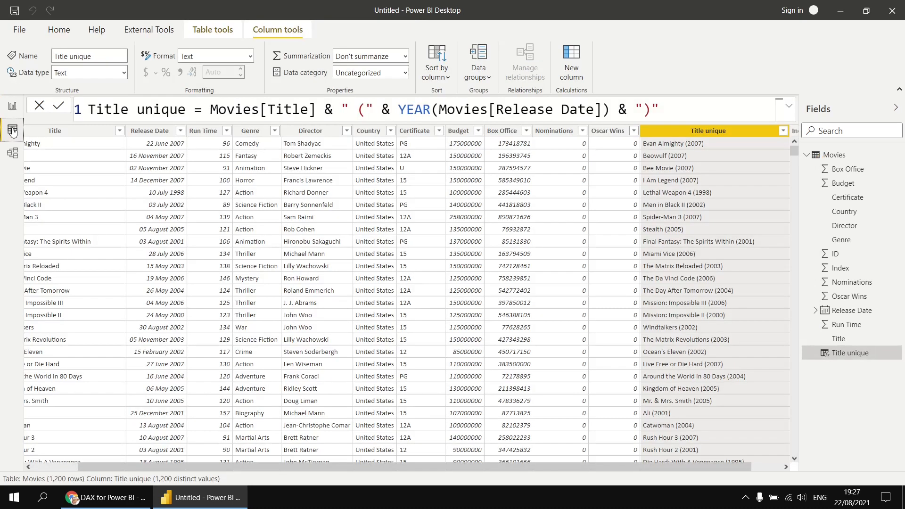
pyautogui.click(460, 135)
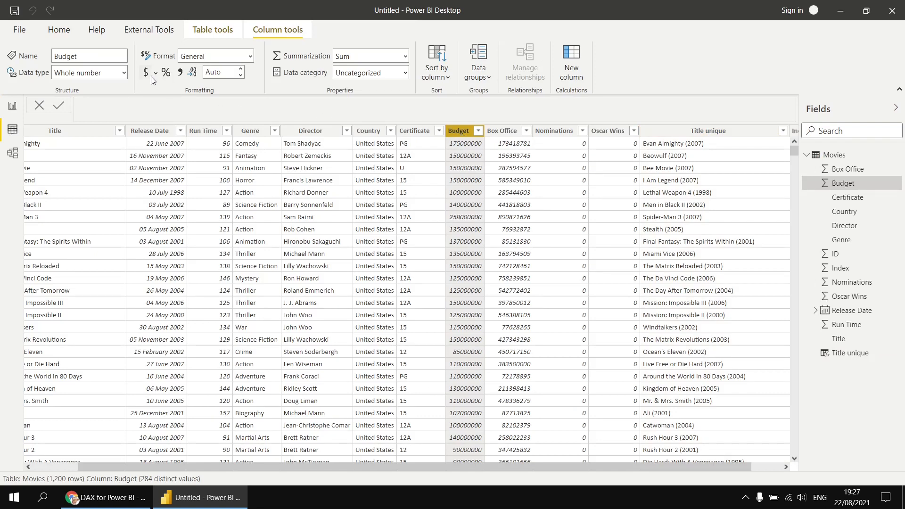
pyautogui.click(156, 74)
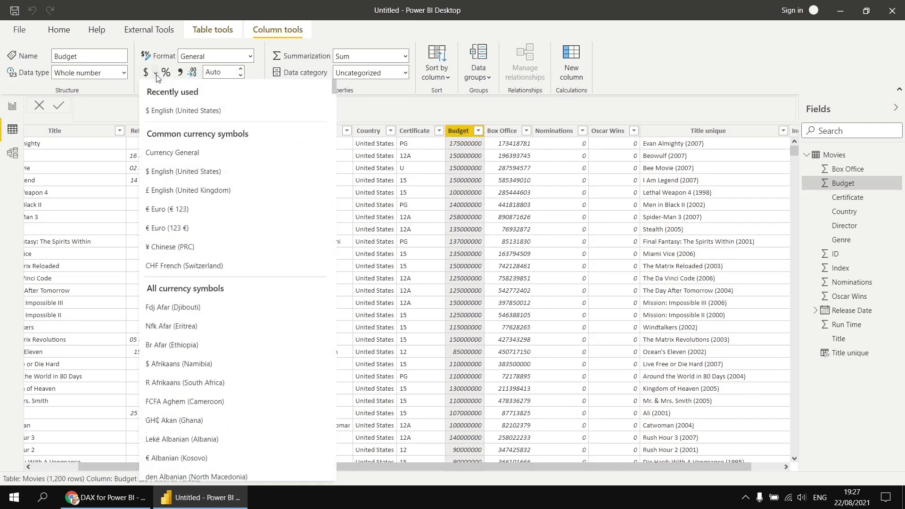
pyautogui.click(195, 172)
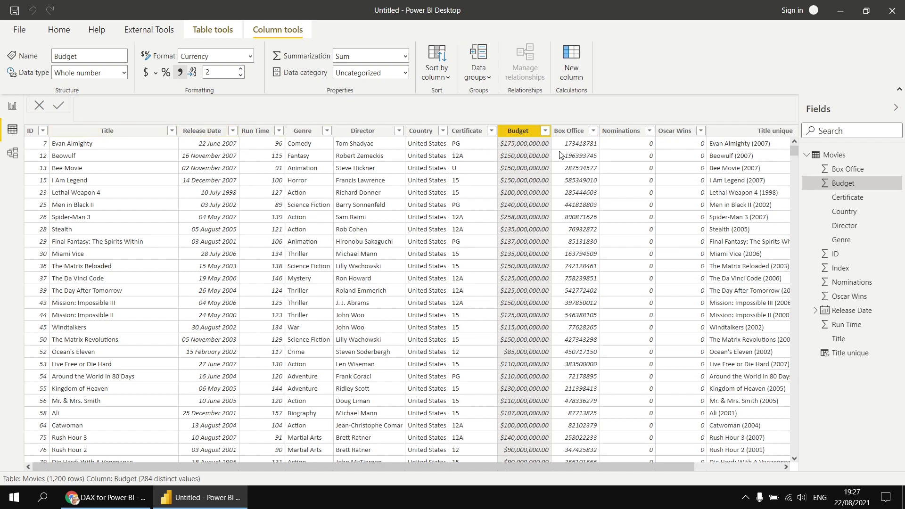
# Create a calculated column Film cost = Movies[Title] & " cost " & Movies[Budget] and commit it
pyautogui.click(575, 55)
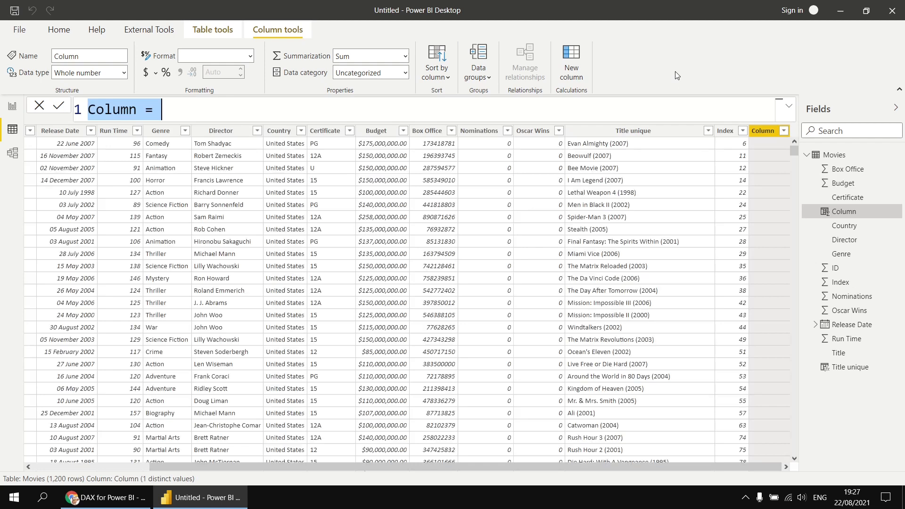
pyautogui.write('Fil')
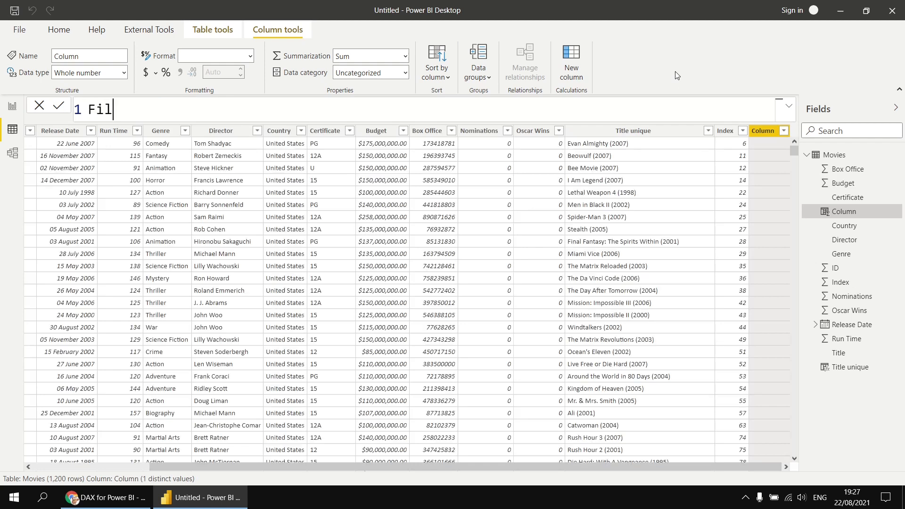
pyautogui.write('m cost = Movies[Title]')
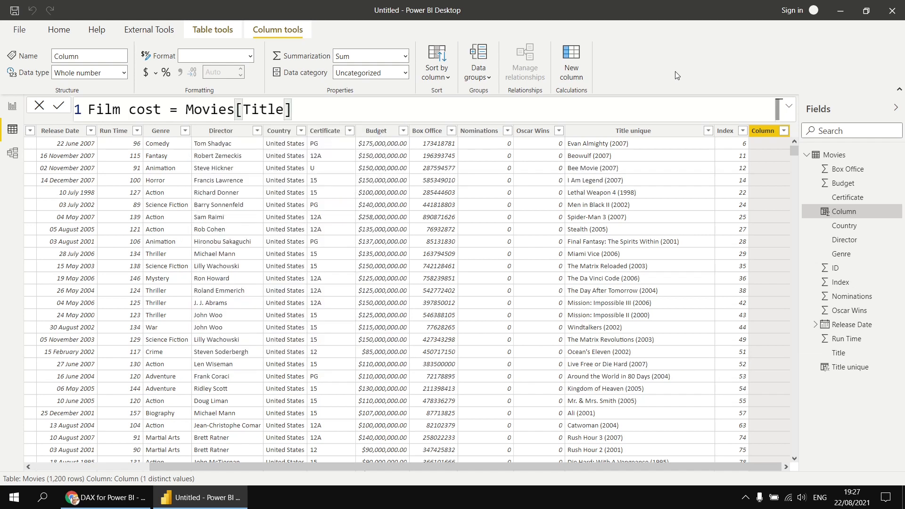
pyautogui.write(' & ')
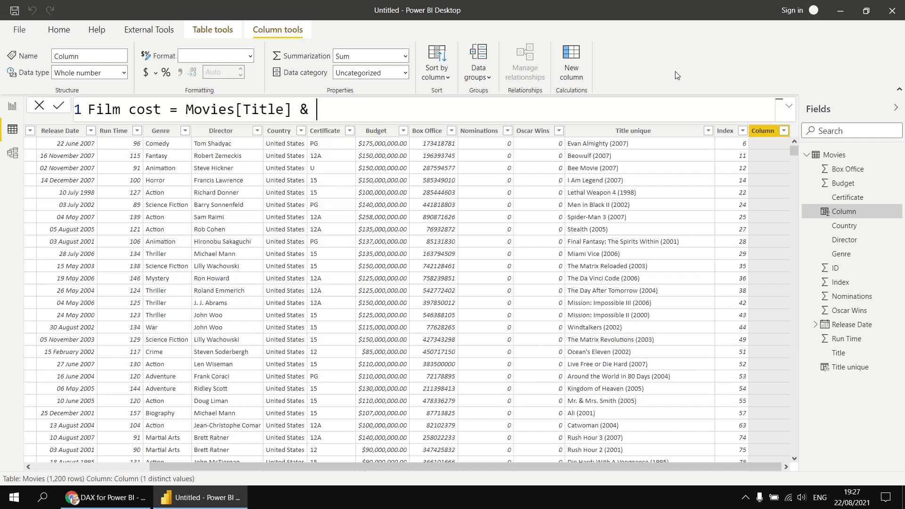
pyautogui.write('" cost "')
pyautogui.write('& Movies[Budget]')
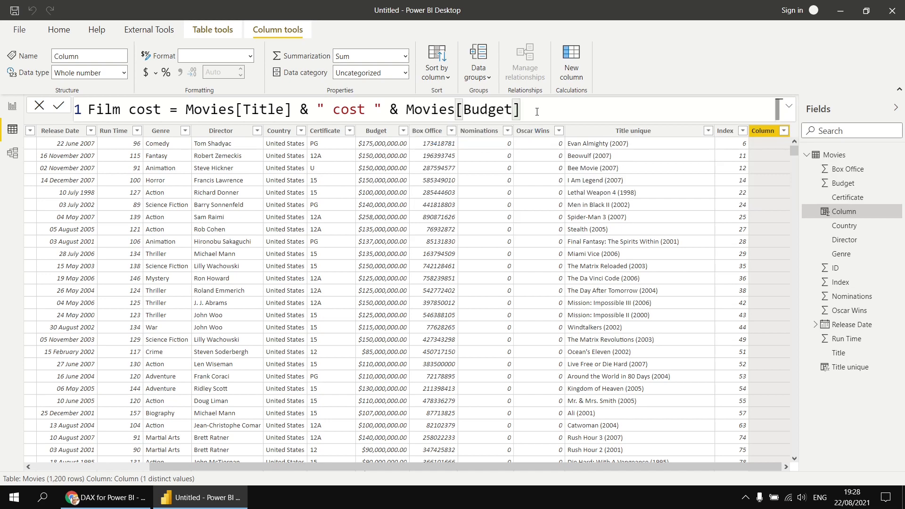
pyautogui.press('Return')
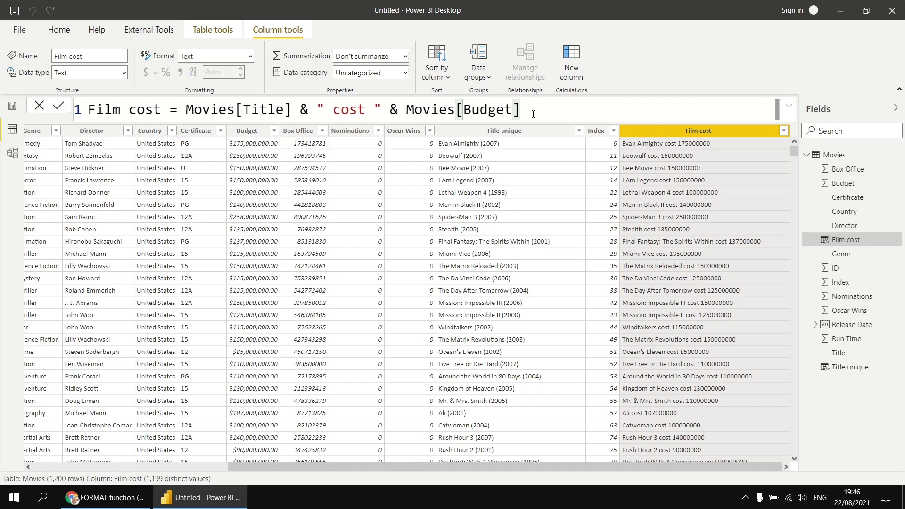
# Wrap Movies[Budget] in the Film cost formula as FORMAT(Movies[Budget], "Currency") and commit it
pyautogui.click(406, 108)
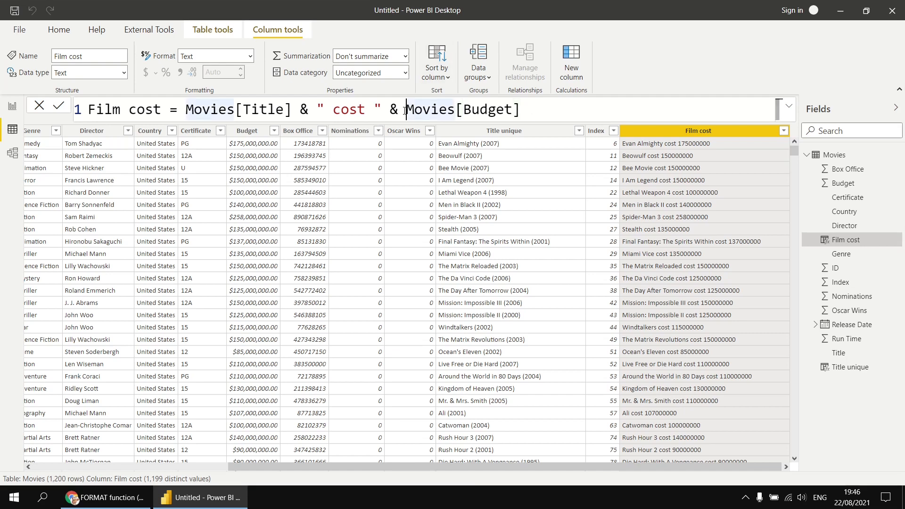
pyautogui.write('for')
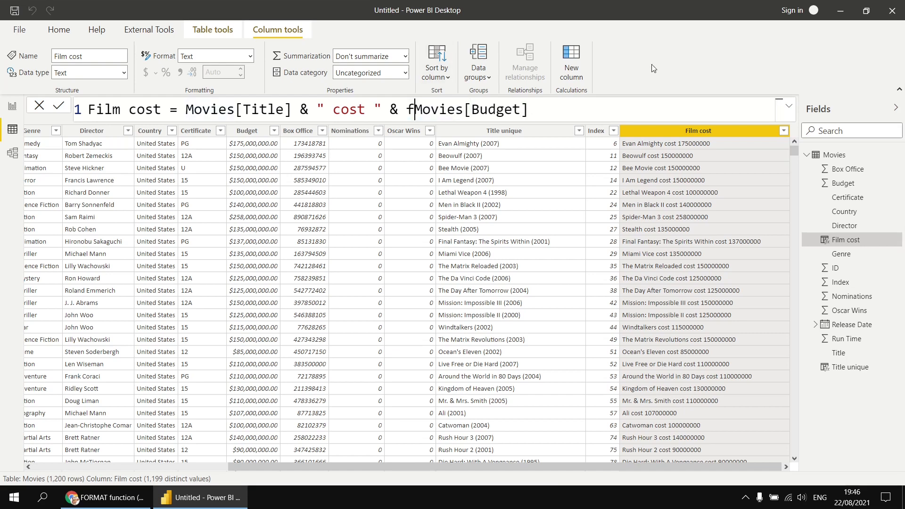
pyautogui.press('Tab')
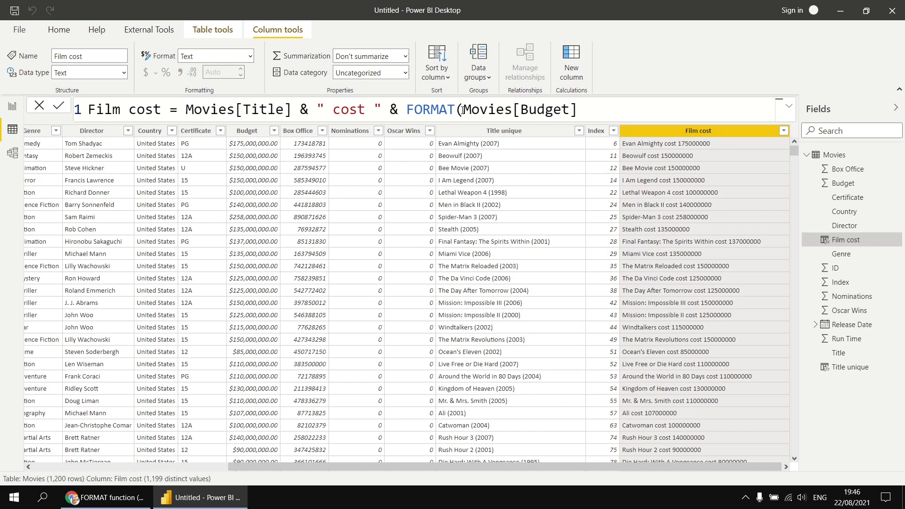
pyautogui.click(613, 110)
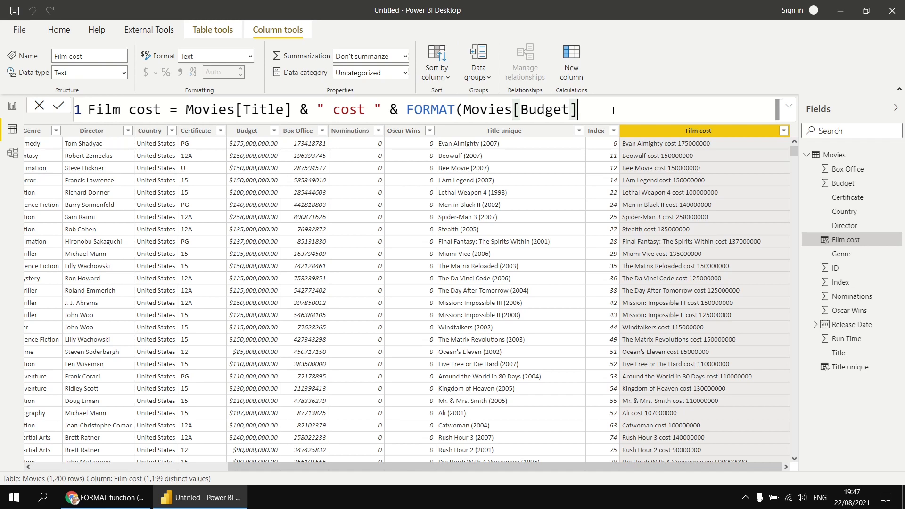
pyautogui.write(',')
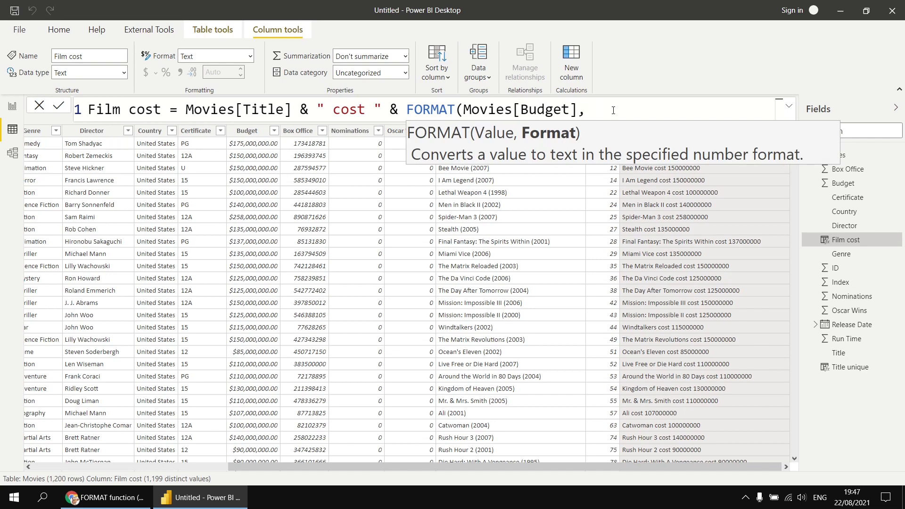
pyautogui.write('"Currency")')
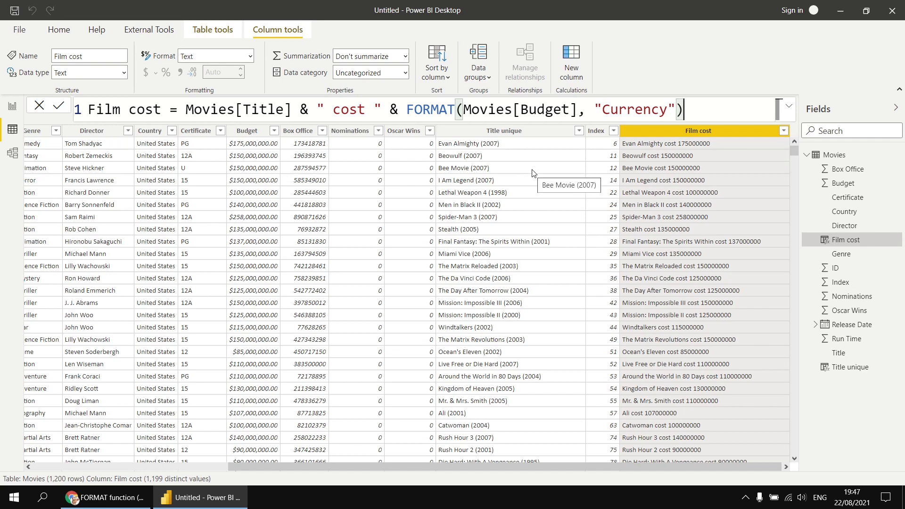
pyautogui.press('Return')
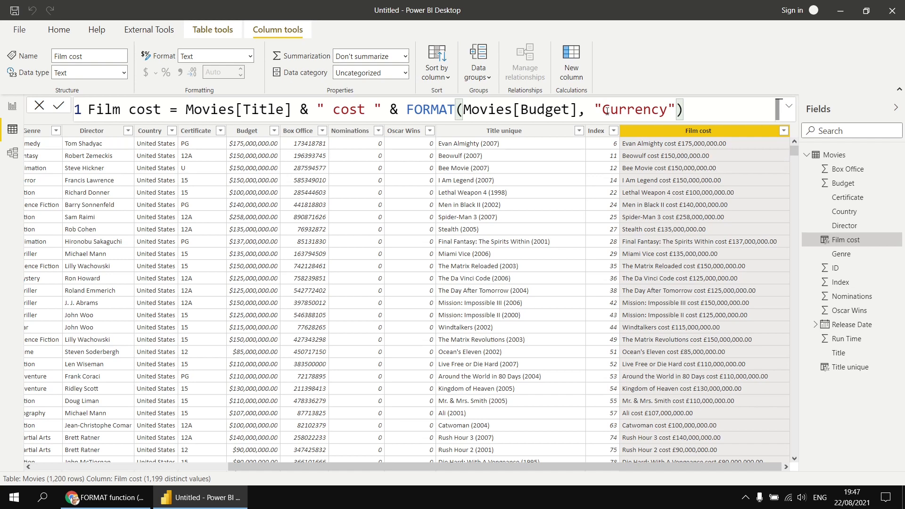
# Replace the Currency format in the Film cost formula with the custom format "$0" and commit it
pyautogui.moveTo(603, 110); pyautogui.dragTo(669, 110)
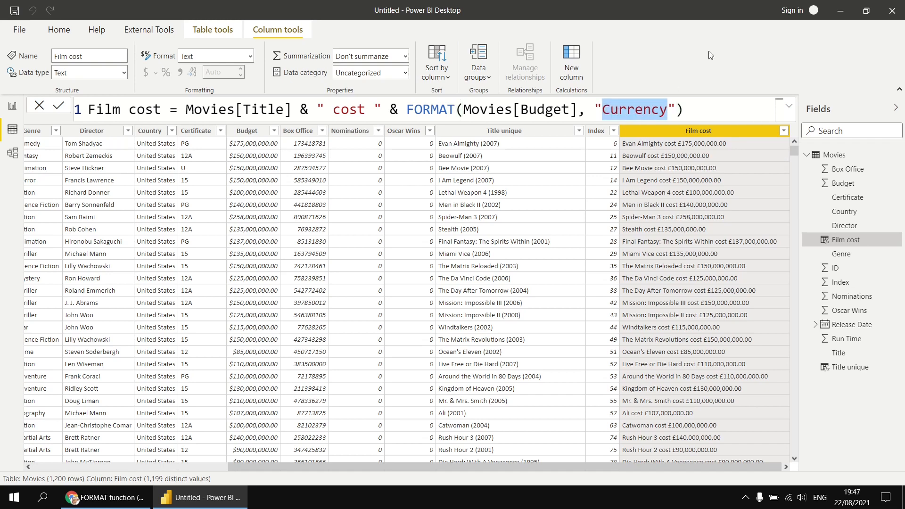
pyautogui.press('BackSpace')
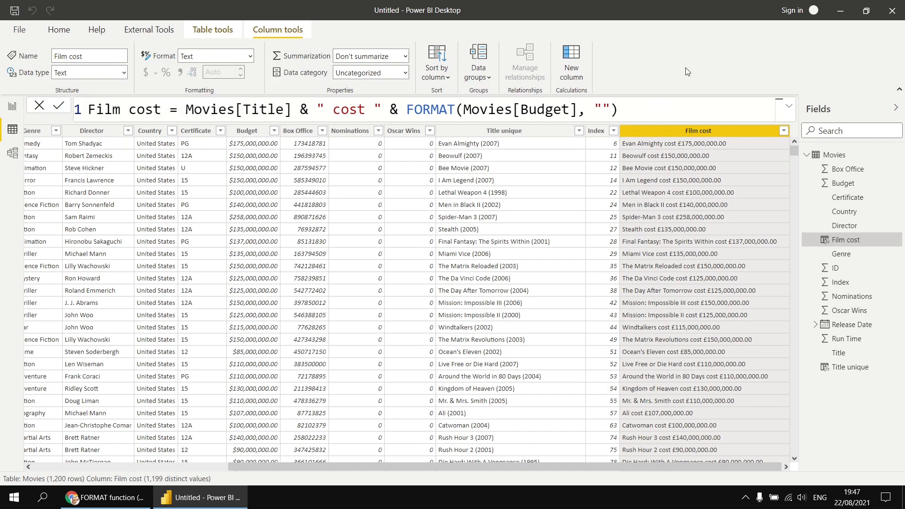
pyautogui.write('$0')
pyautogui.press('Return')
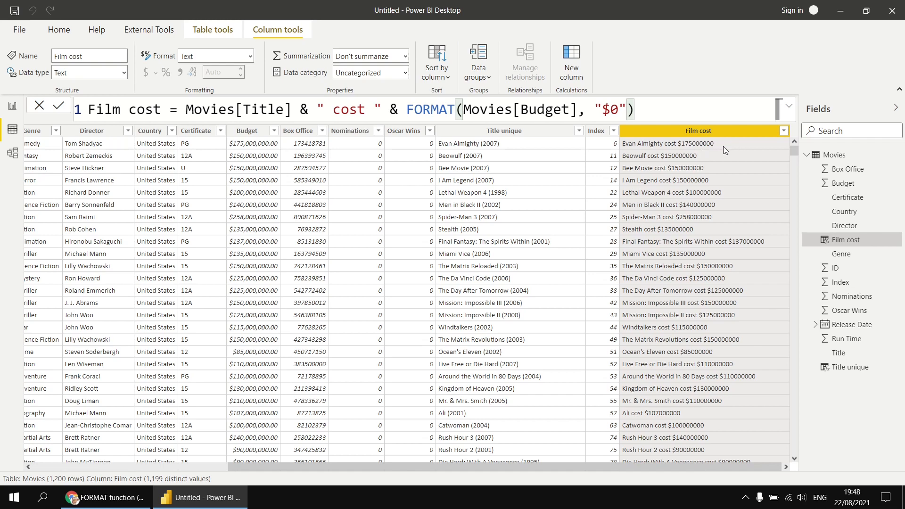
# Add two decimal places to the Film cost format string, making it "$0.00", and commit it
pyautogui.click(620, 110)
pyautogui.write('.00')
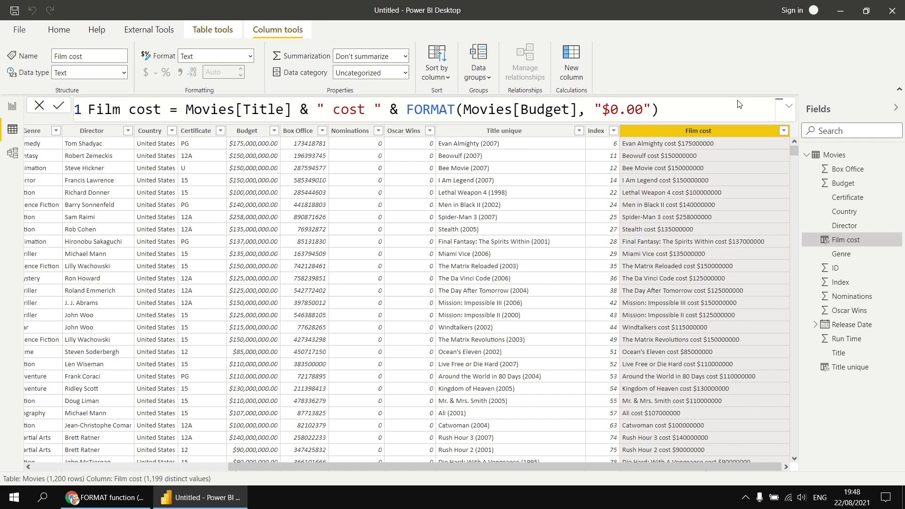
pyautogui.press('Return')
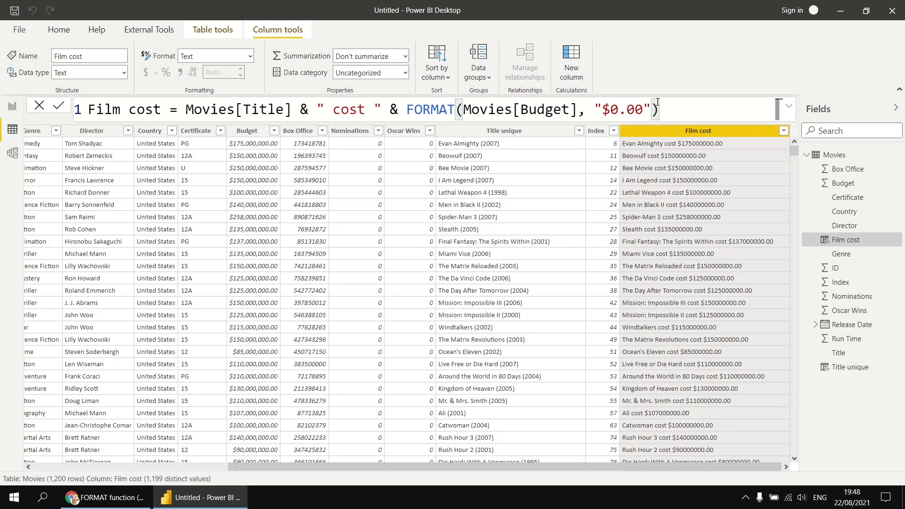
# Add a thousands separator to the Film cost format string, making it "$#,##0.00", and commit it
pyautogui.moveTo(611, 109); pyautogui.dragTo(643, 109)
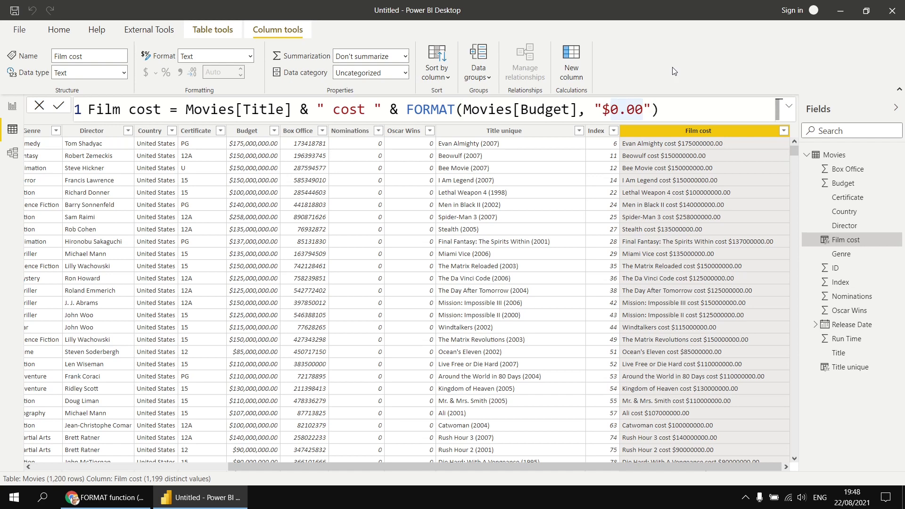
pyautogui.write('#,#')
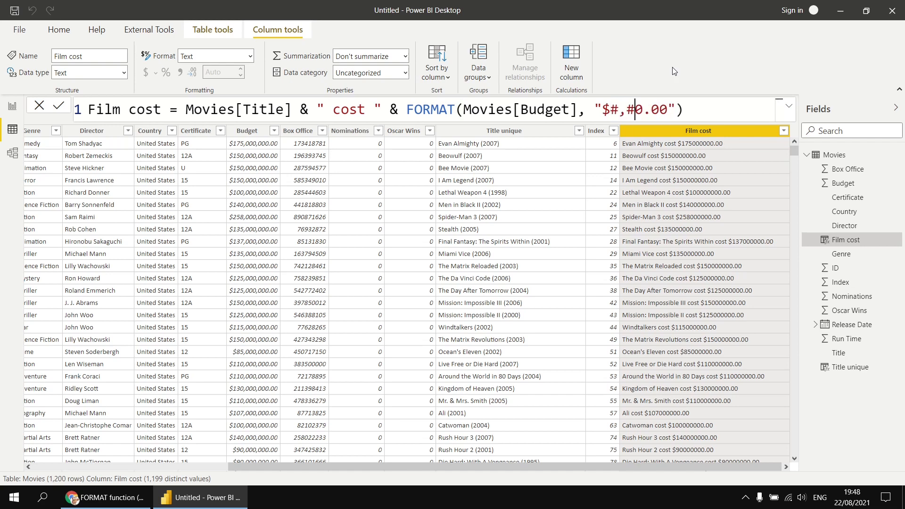
pyautogui.write('#')
pyautogui.moveTo(611, 112); pyautogui.dragTo(650, 112)
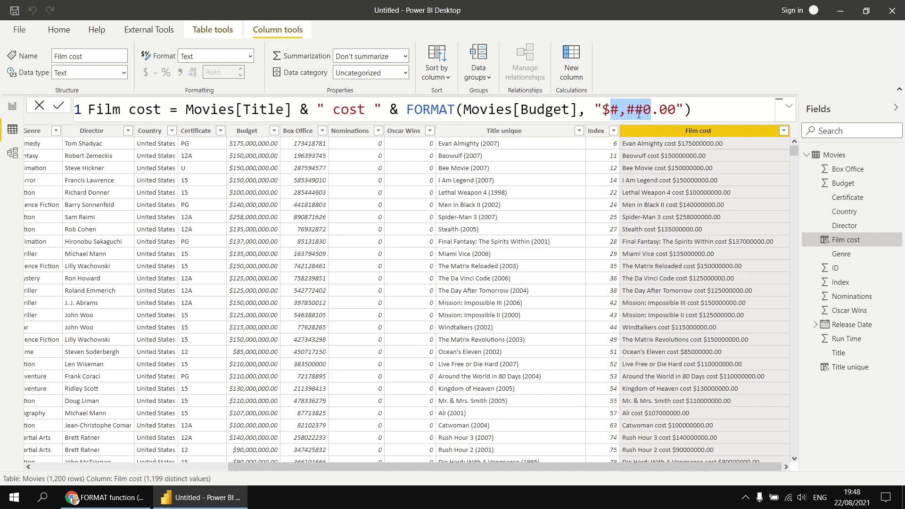
pyautogui.click(703, 111)
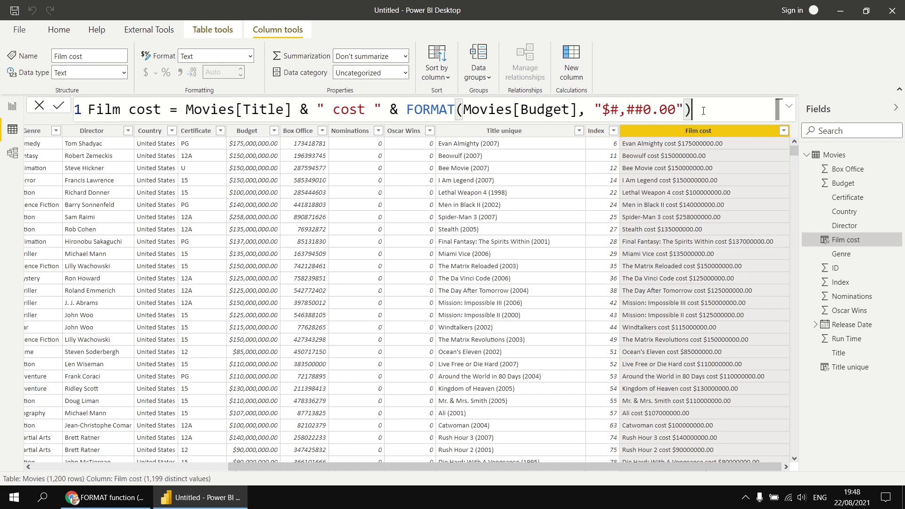
pyautogui.press('Return')
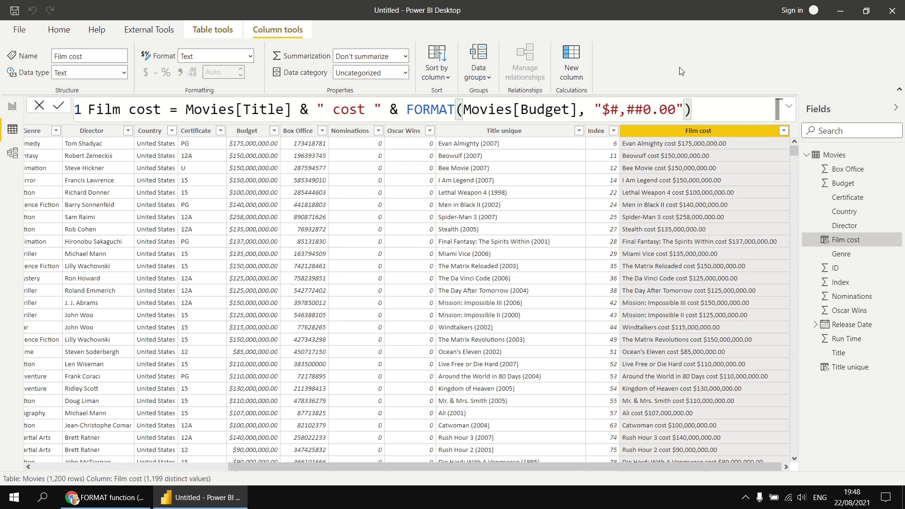
# Scale the Film cost budget to thousands with the format string "$#,##0,.00" and commit it
pyautogui.click(650, 112)
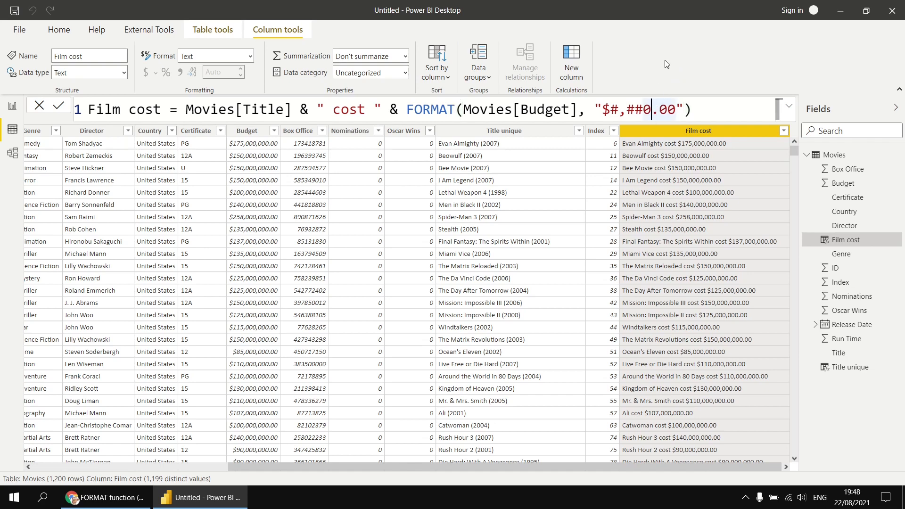
pyautogui.write(',')
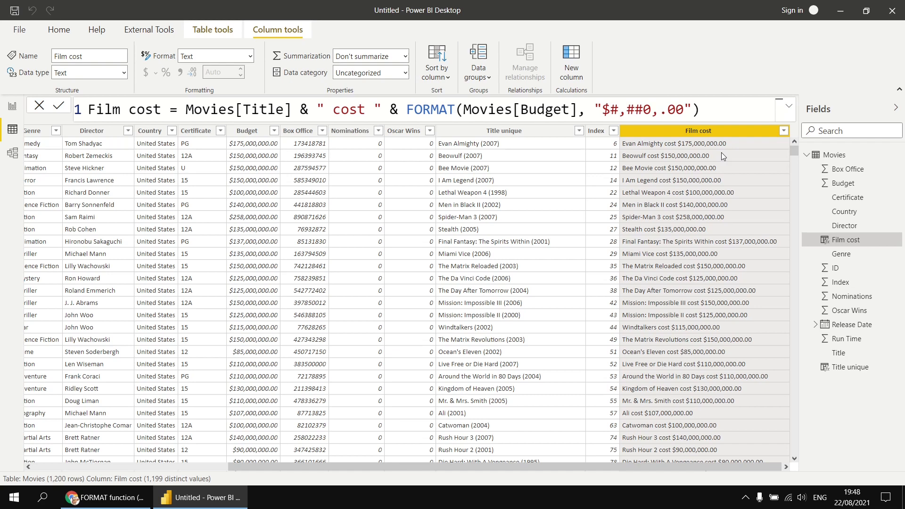
pyautogui.press('Return')
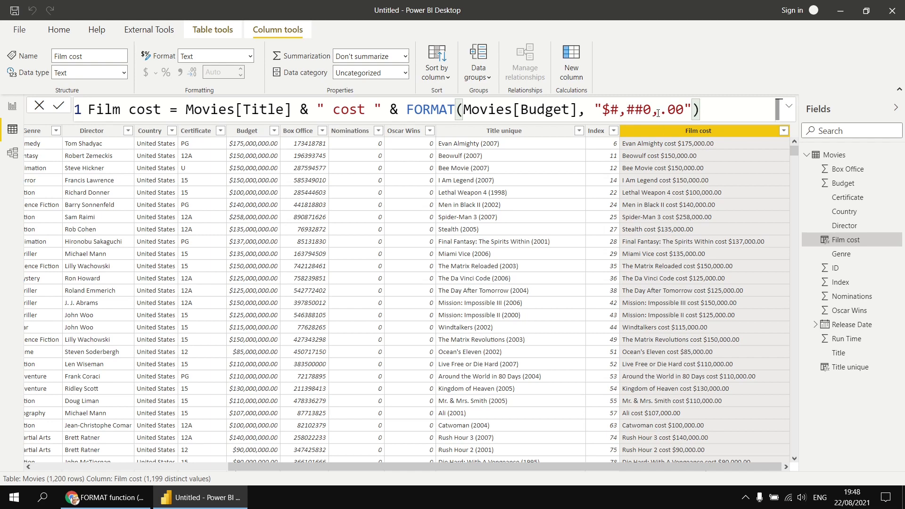
# Add a second scaling comma to show Film cost in millions, making the format string "$#,##0,,.00", and commit it
pyautogui.moveTo(660, 109); pyautogui.dragTo(683, 109)
pyautogui.press('Left')
pyautogui.write(',')
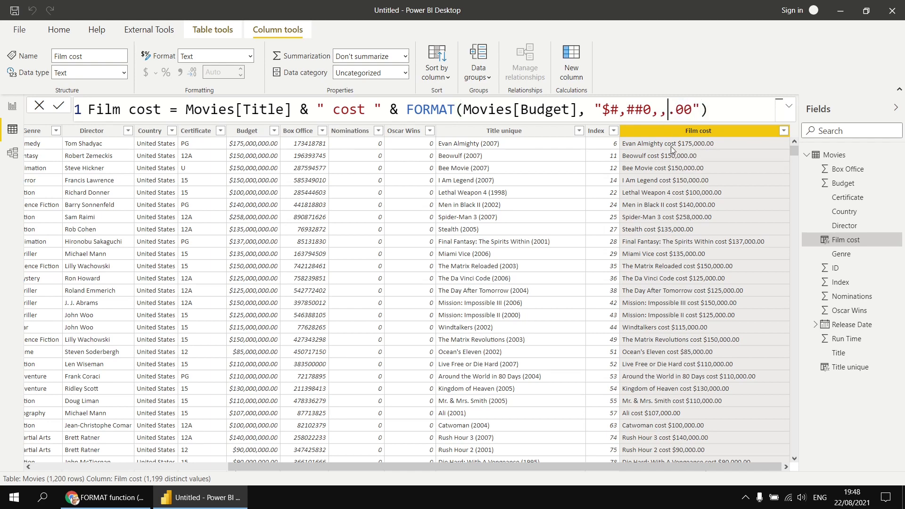
pyautogui.press('Return')
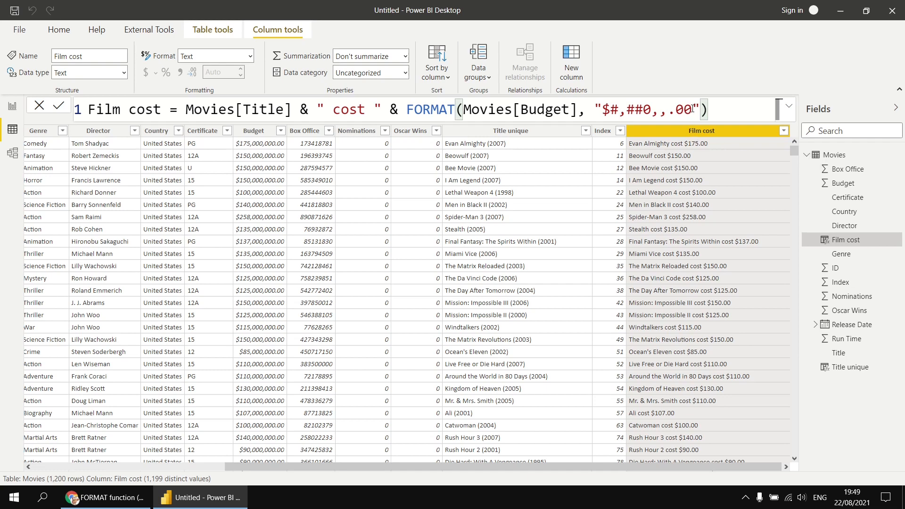
# Append the suffix m to the Film cost format string, making it "$#,##0,,.00m", and commit it
pyautogui.moveTo(691, 109); pyautogui.dragTo(667, 109)
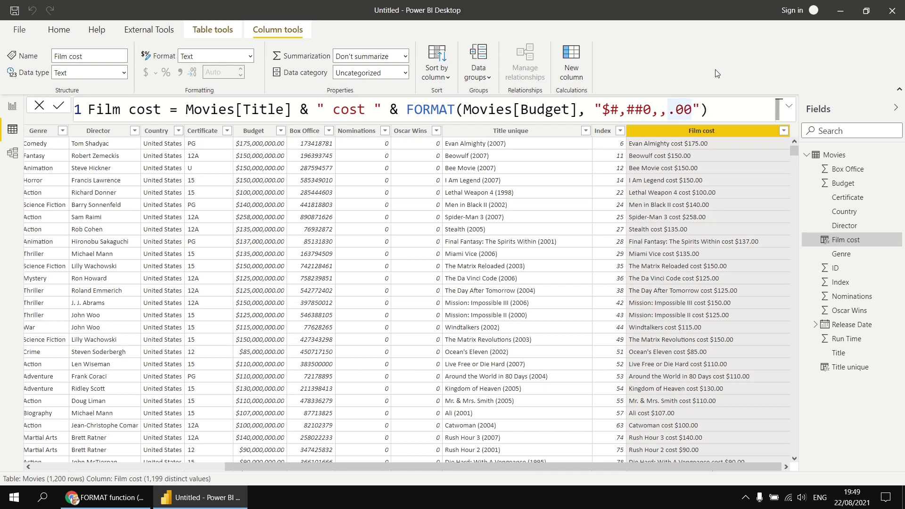
pyautogui.press('Right')
pyautogui.write('m')
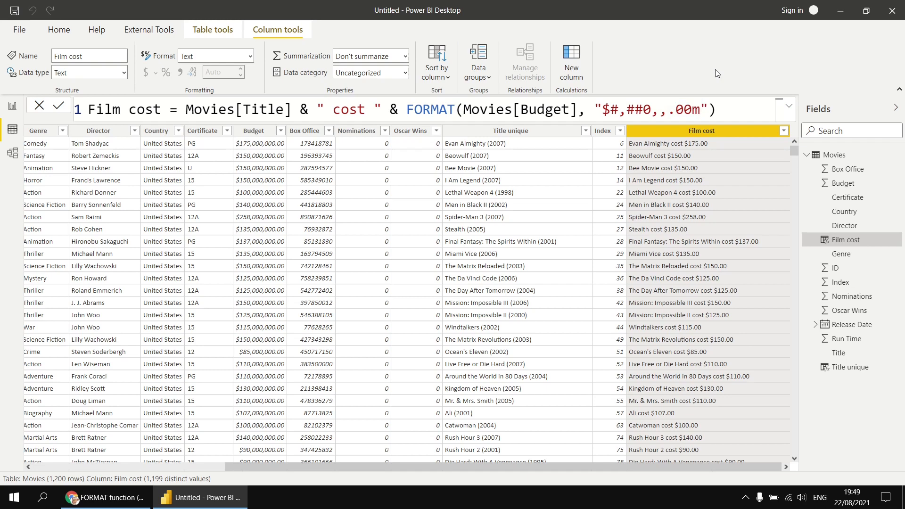
pyautogui.press('Return')
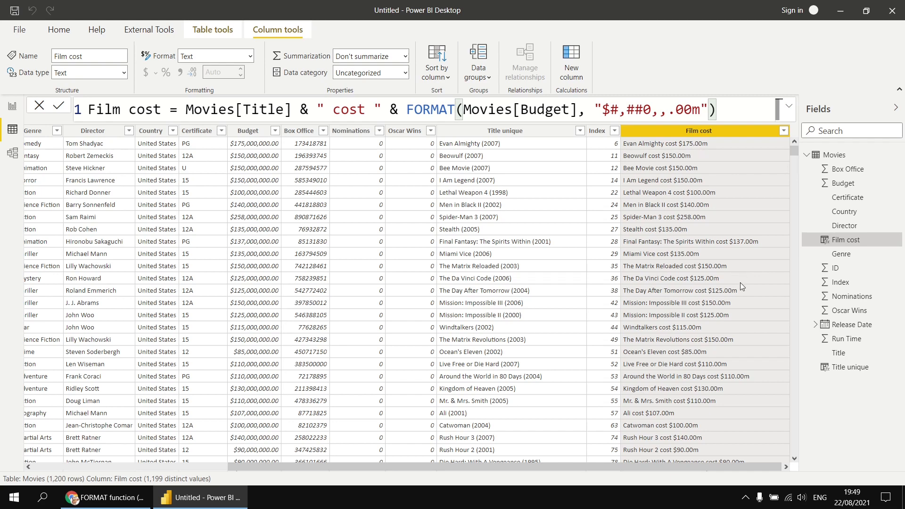
# Remove the decimal places from the Film cost format string, making it "$#,##0,,m", and commit it
pyautogui.scroll(-8, 715, 401)
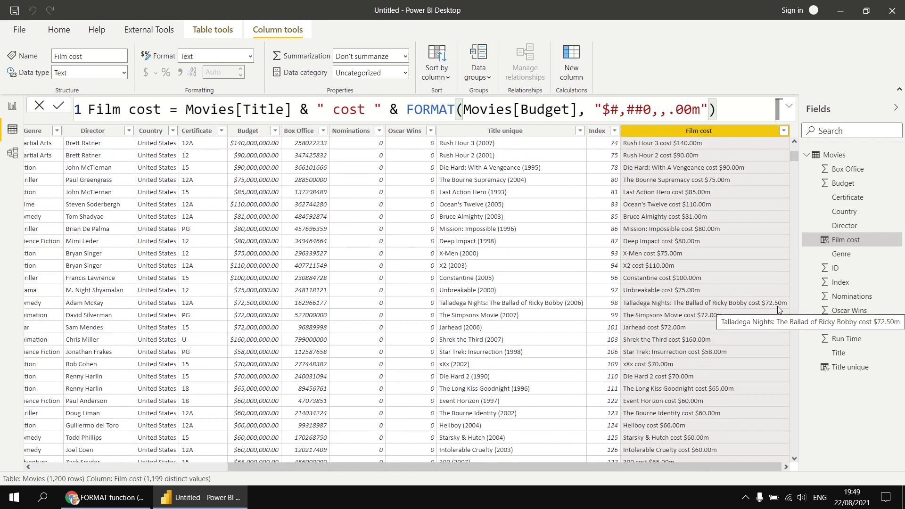
pyautogui.scroll(6, 742, 262)
pyautogui.scroll(2, 742, 263)
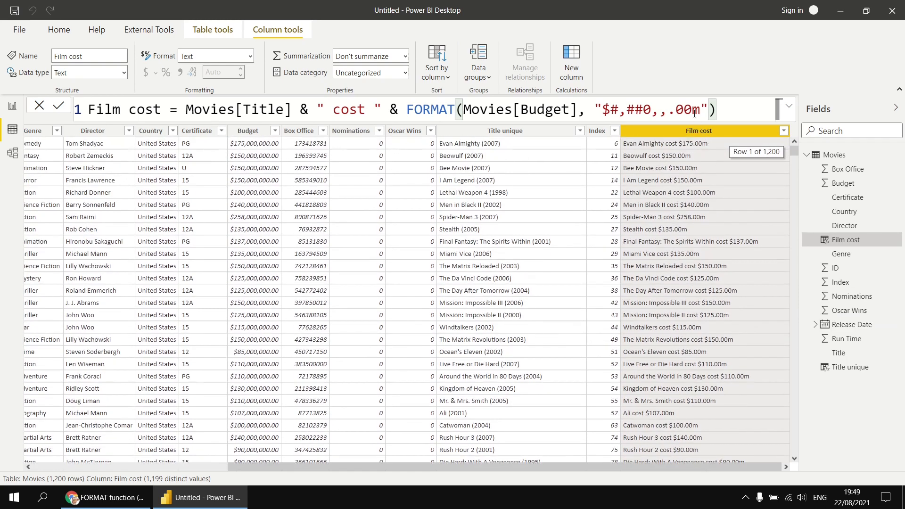
pyautogui.click(692, 112)
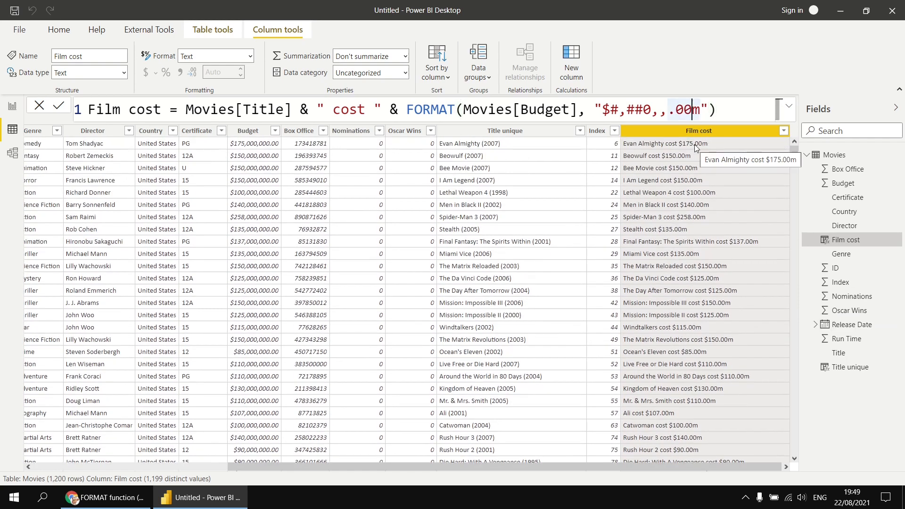
pyautogui.press('BackSpace')
pyautogui.press('BackSpace')
pyautogui.press('BackSpace')
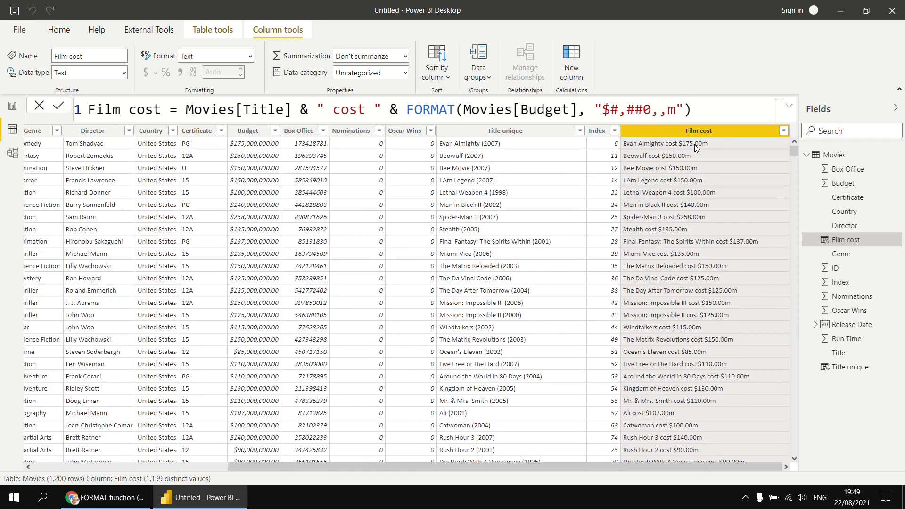
pyautogui.press('Return')
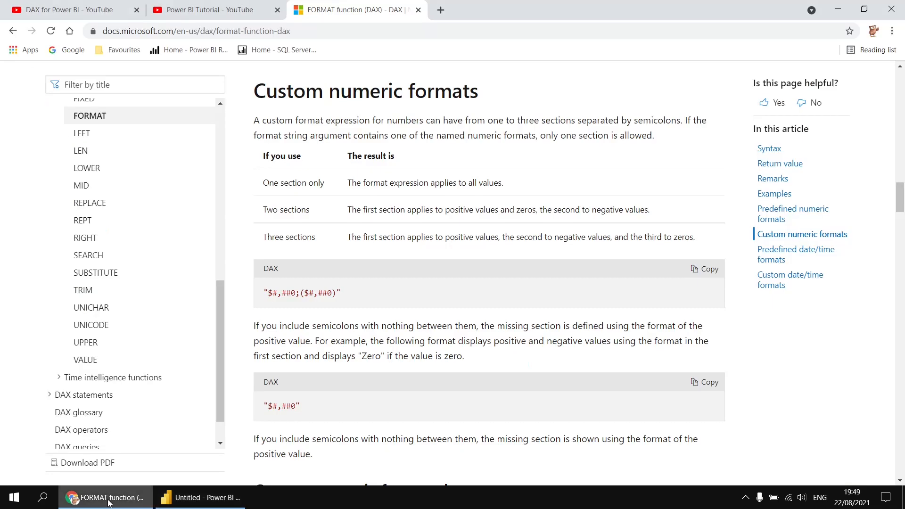
# Switch to Chrome to review the custom numeric formats documentation and the Power BI Tutorial playlist, and return to Power BI Desktop
pyautogui.click(108, 504)
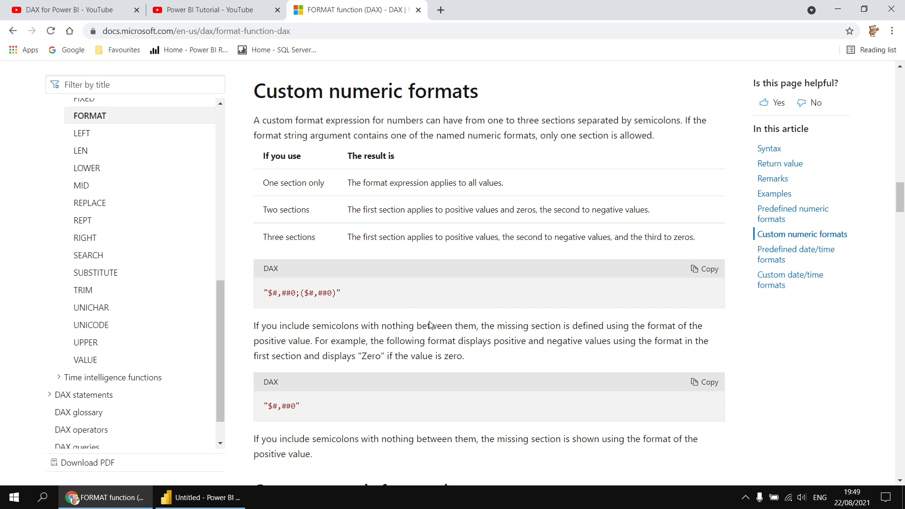
pyautogui.click(210, 503)
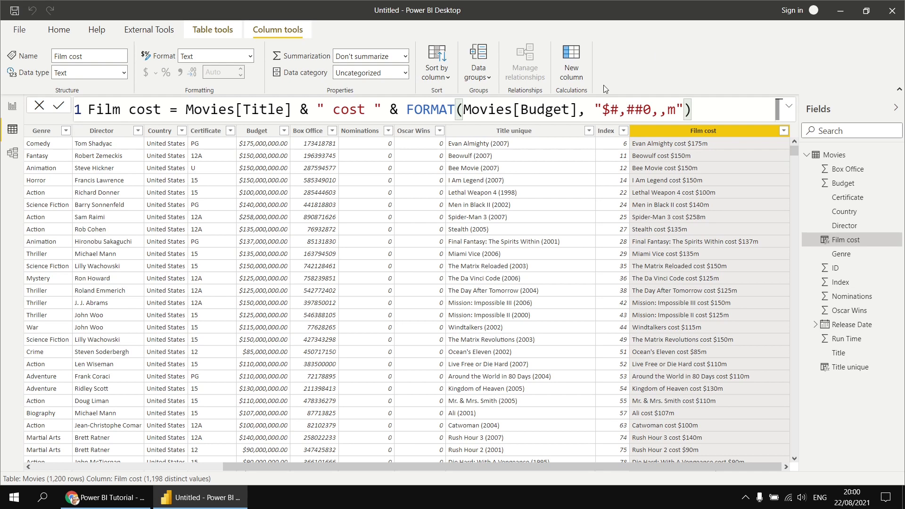
pyautogui.click(106, 497)
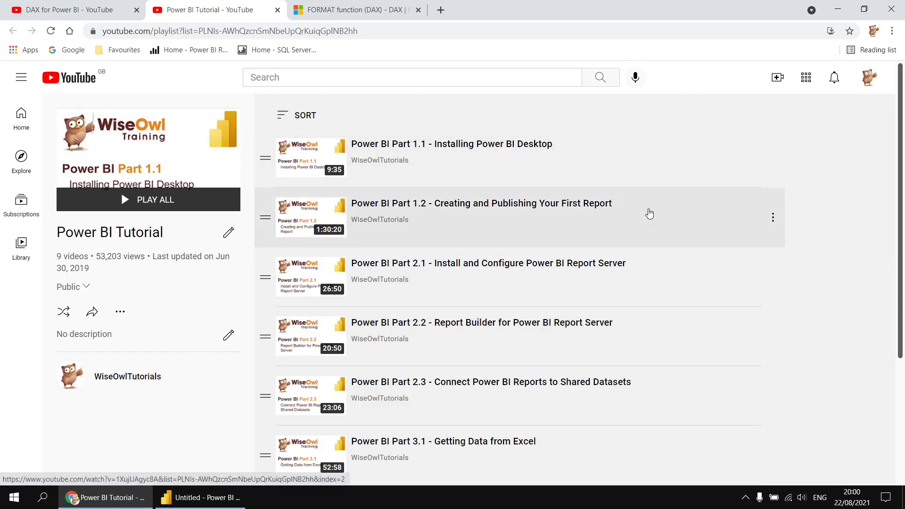
pyautogui.scroll(-1, 651, 213)
pyautogui.scroll(-2, 651, 213)
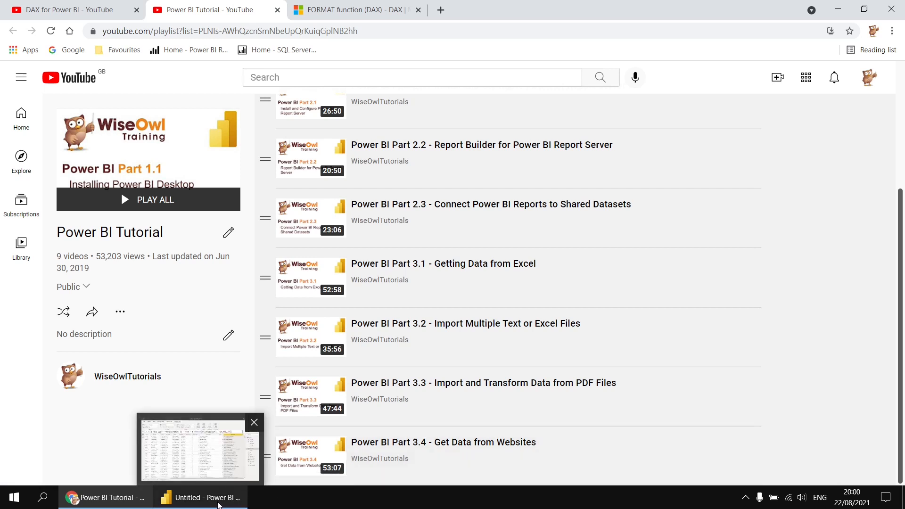
pyautogui.click(218, 505)
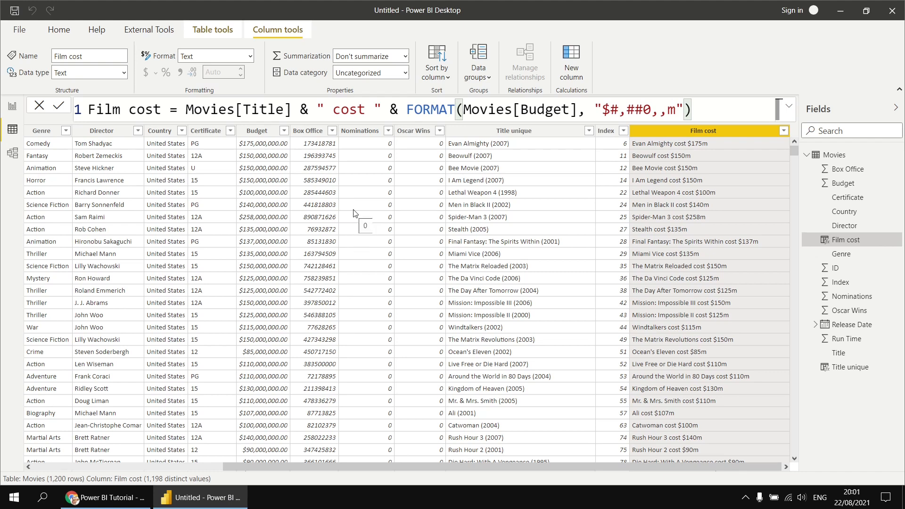
# Create a calculated column in Movies with the formula Film initial = LEFT(Movies[Title], 1)
pyautogui.click(570, 57)
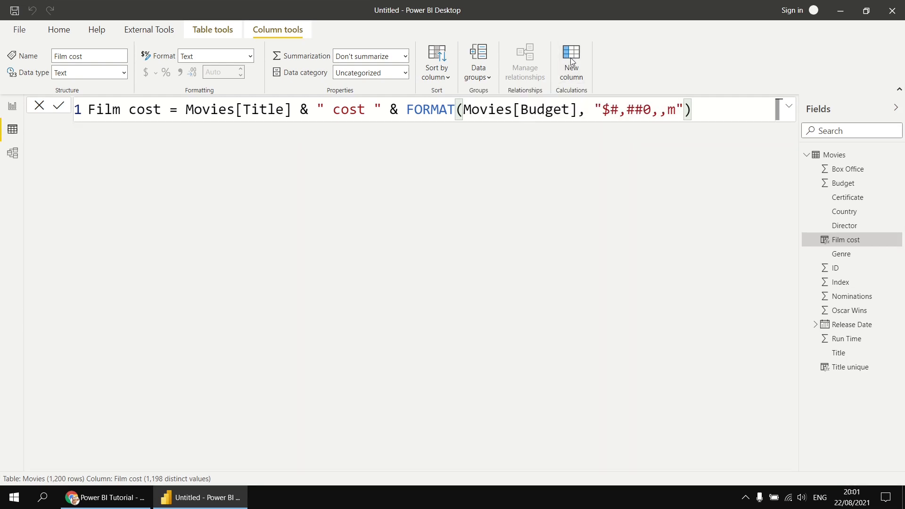
pyautogui.write('Fi')
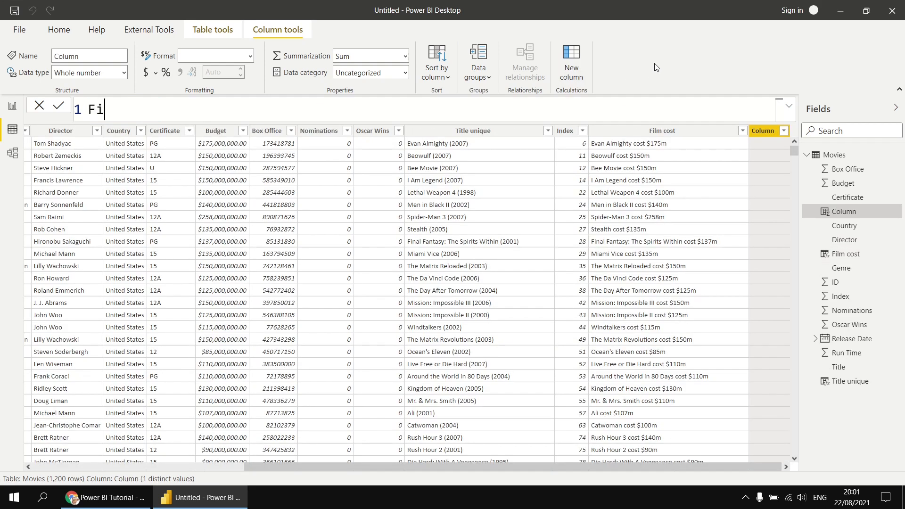
pyautogui.write('lm initial = ')
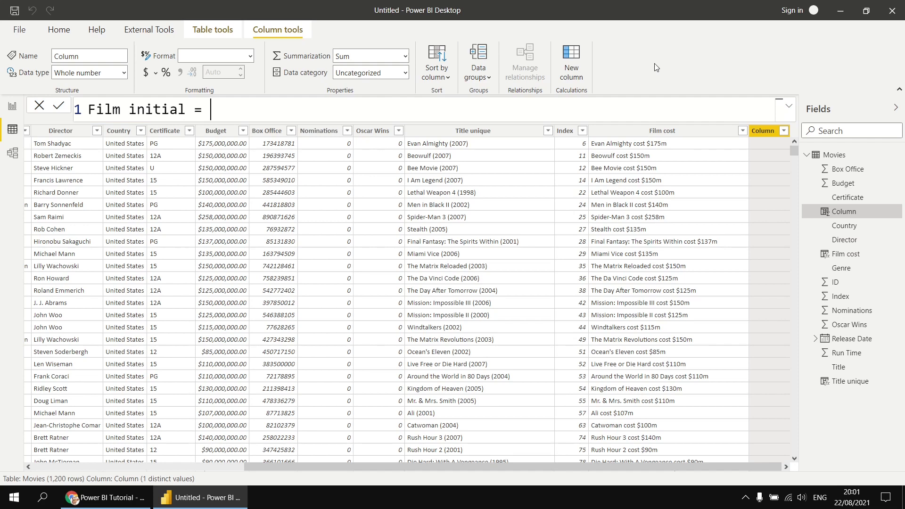
pyautogui.write('left')
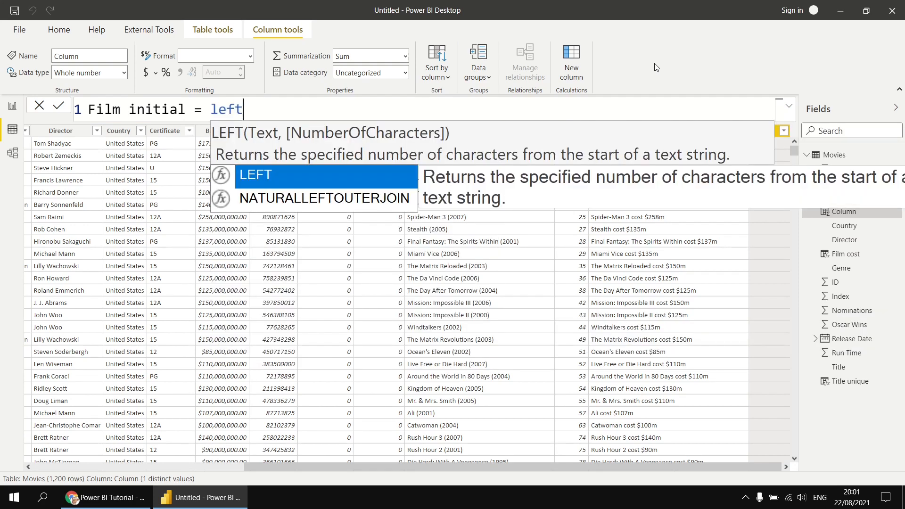
pyautogui.write('(')
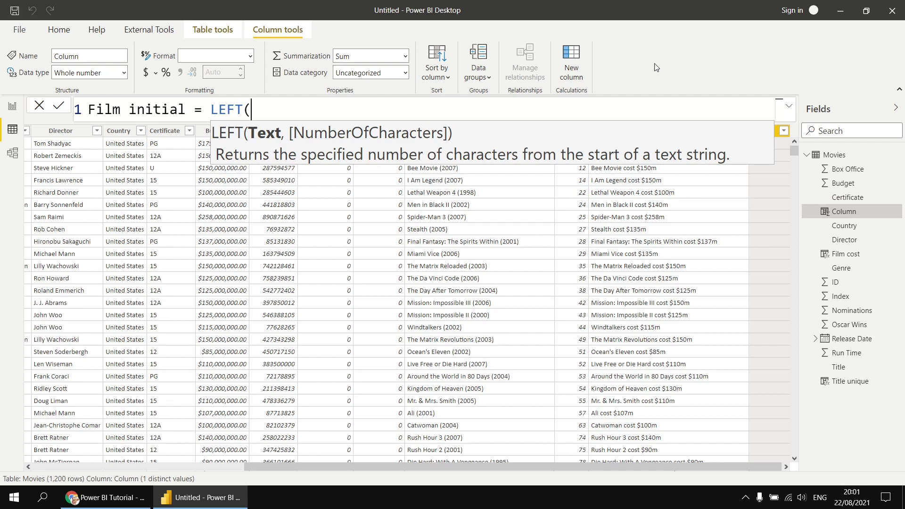
pyautogui.write('tit')
pyautogui.press('Tab')
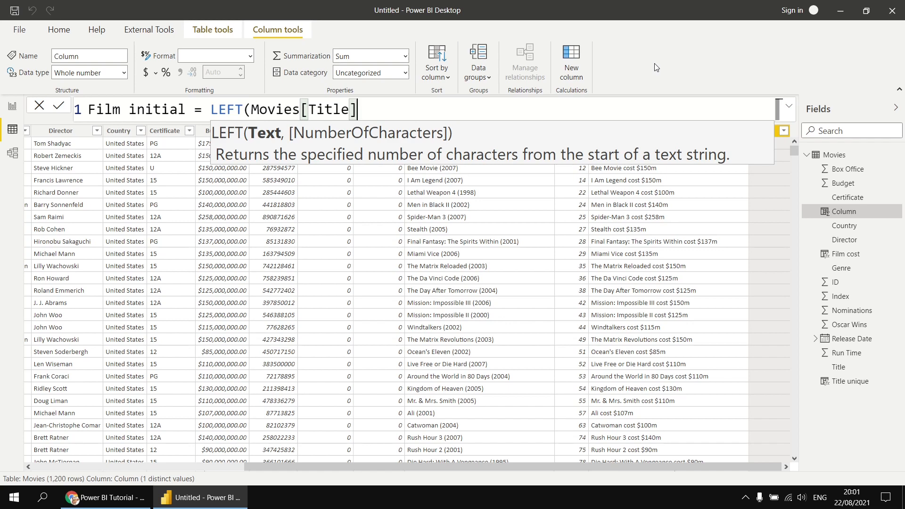
pyautogui.write(',')
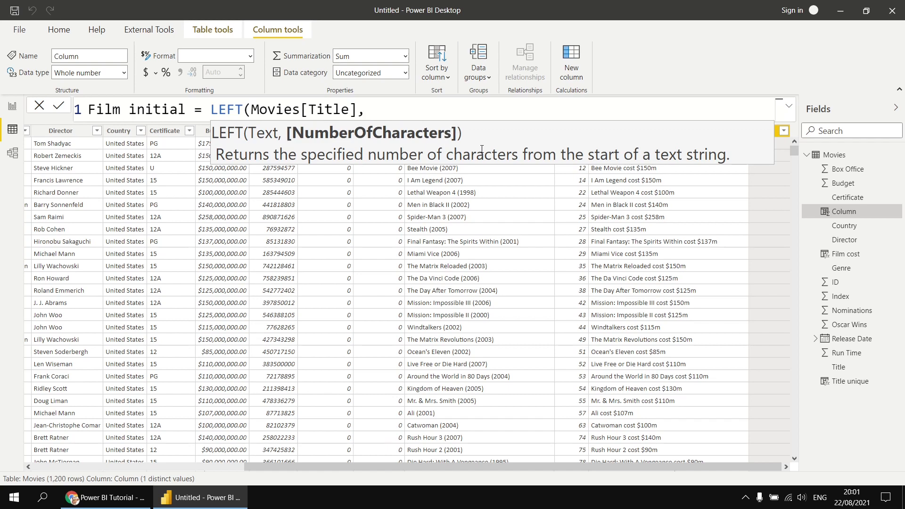
pyautogui.write('1')
pyautogui.write(')')
pyautogui.press('Return')
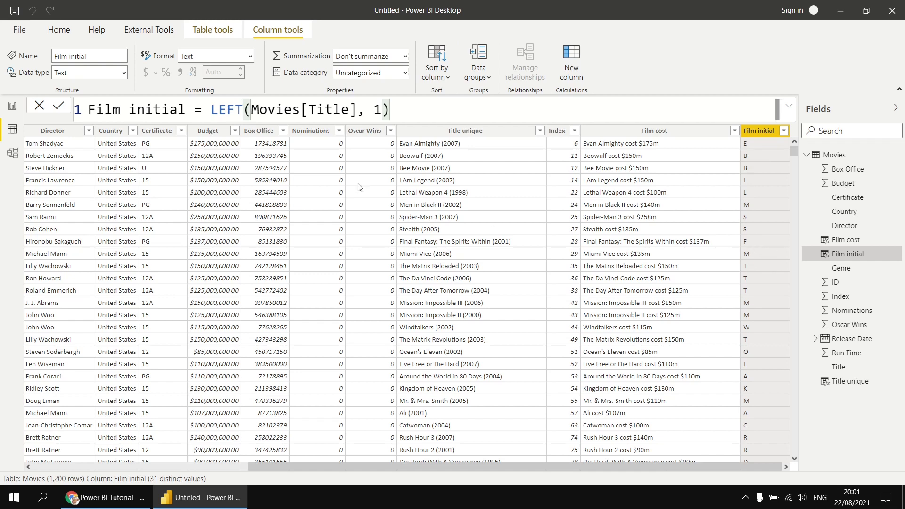
# On report Page 1, lower the top edge of the Run Time by Title unique chart to free space above it
pyautogui.click(11, 108)
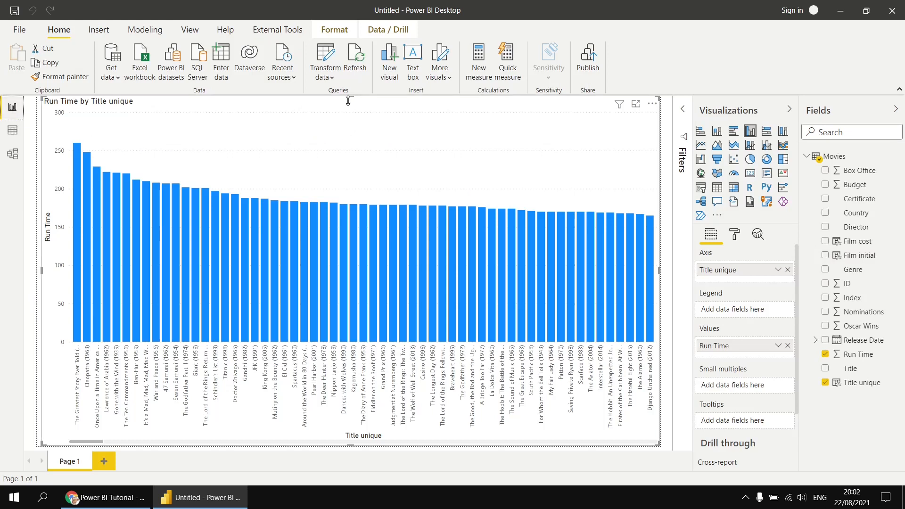
pyautogui.moveTo(349, 97); pyautogui.dragTo(342, 193)
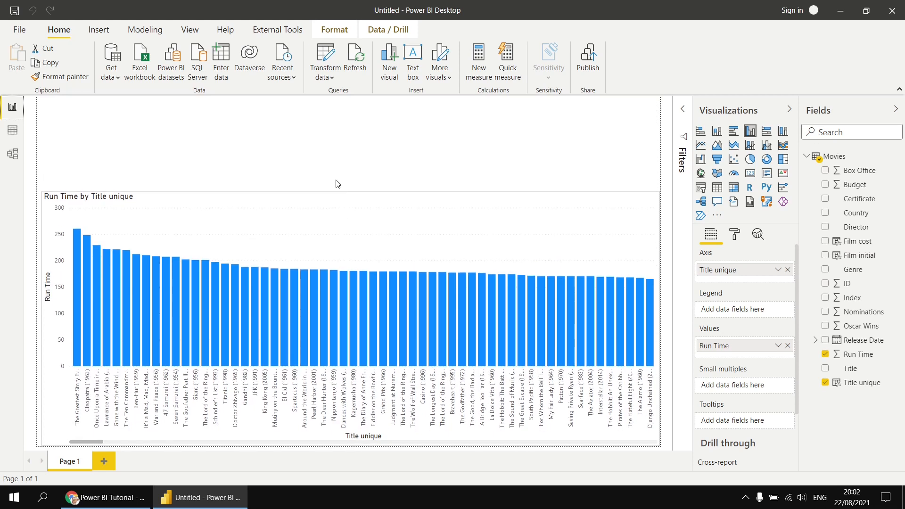
pyautogui.click(301, 138)
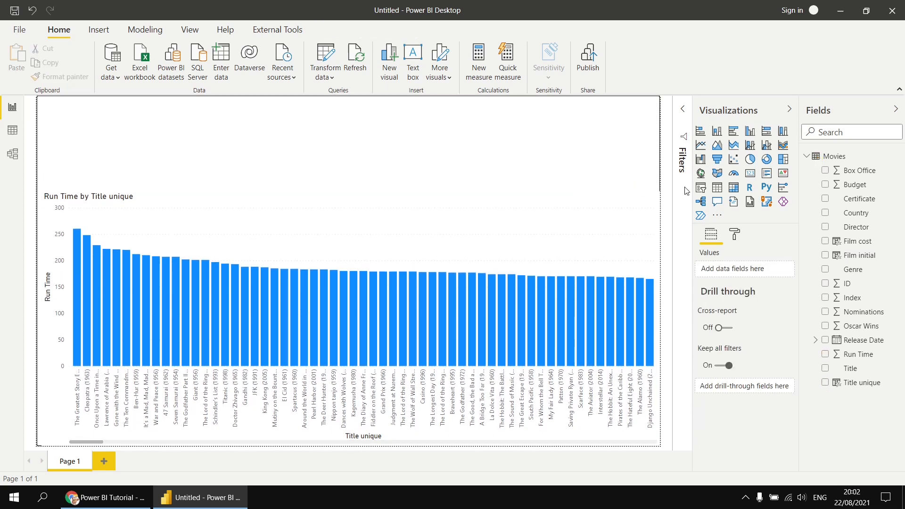
# Add a slicer on Film initial and shorten it to fit the empty space above the chart
pyautogui.click(701, 191)
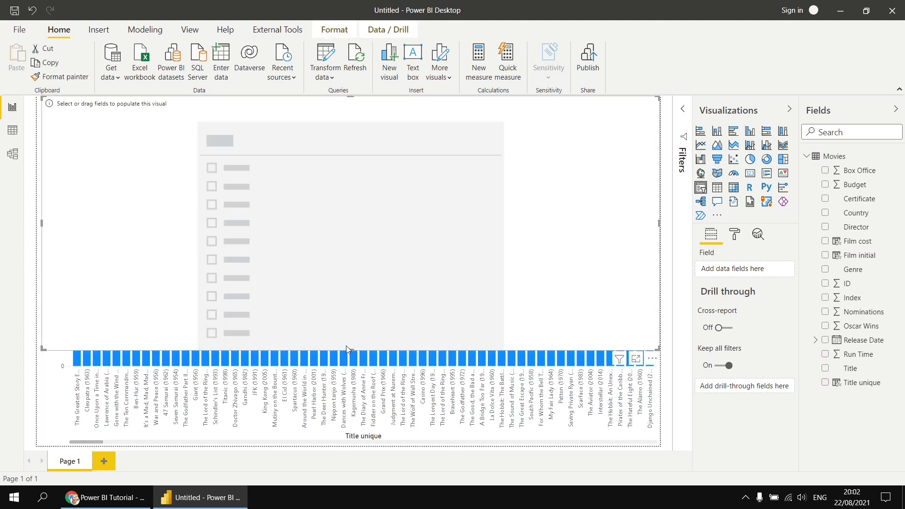
pyautogui.moveTo(349, 350); pyautogui.dragTo(354, 164)
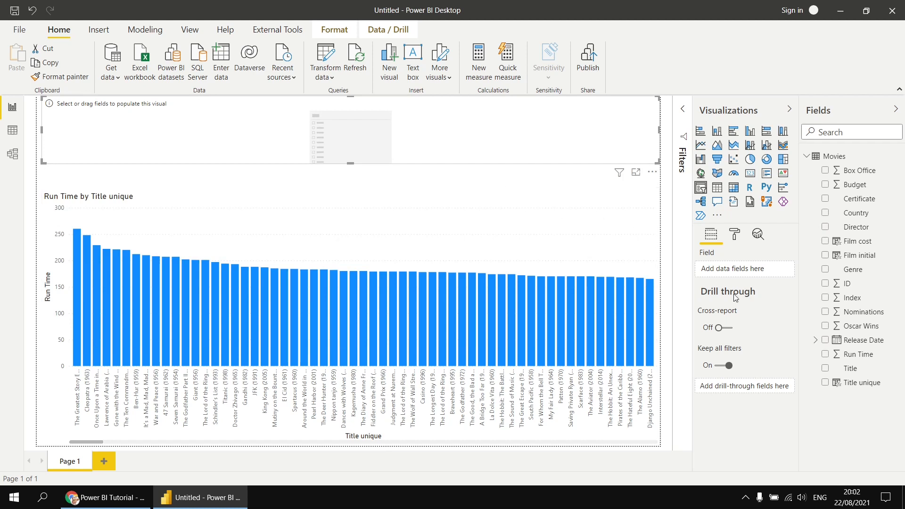
pyautogui.click(825, 256)
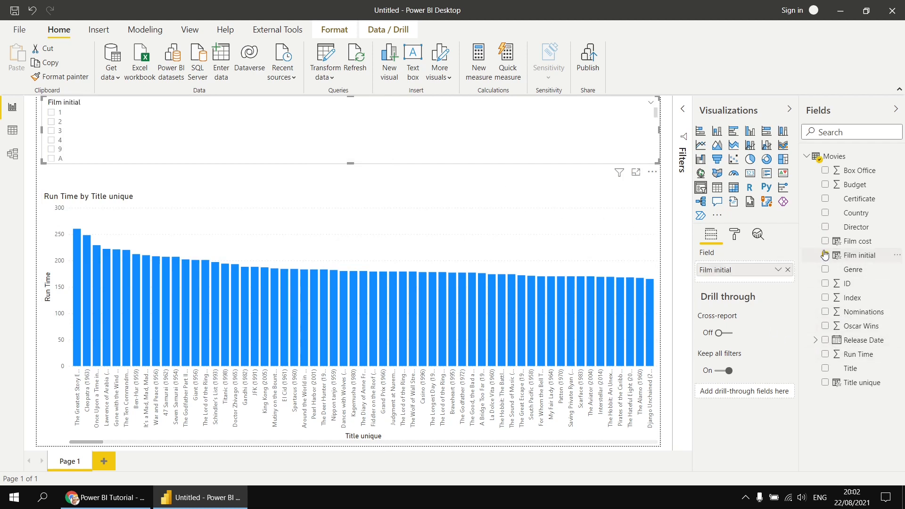
# Set the Film initial slicer's orientation to Horizontal in its general formatting
pyautogui.click(736, 238)
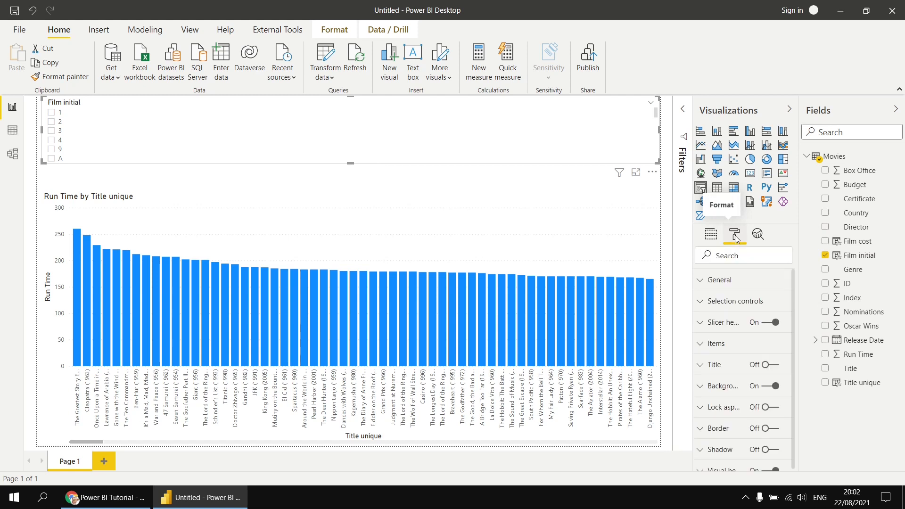
pyautogui.click(699, 282)
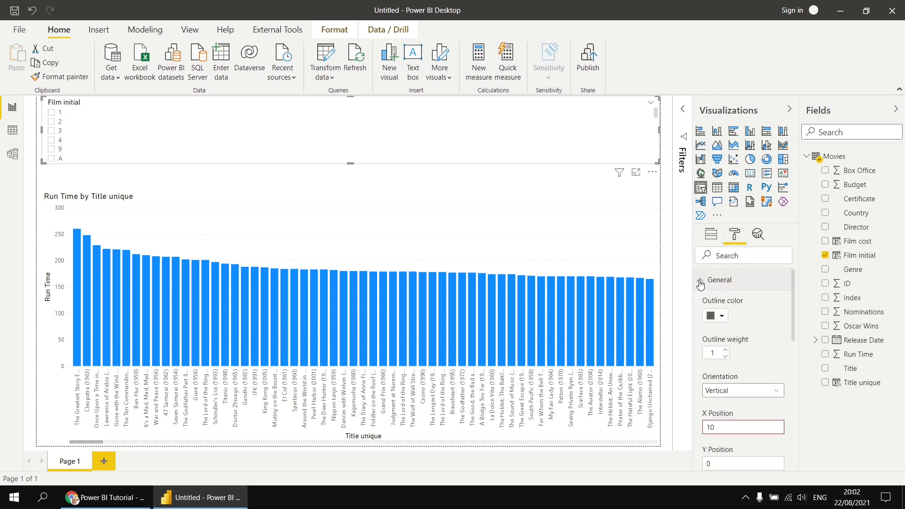
pyautogui.click(720, 395)
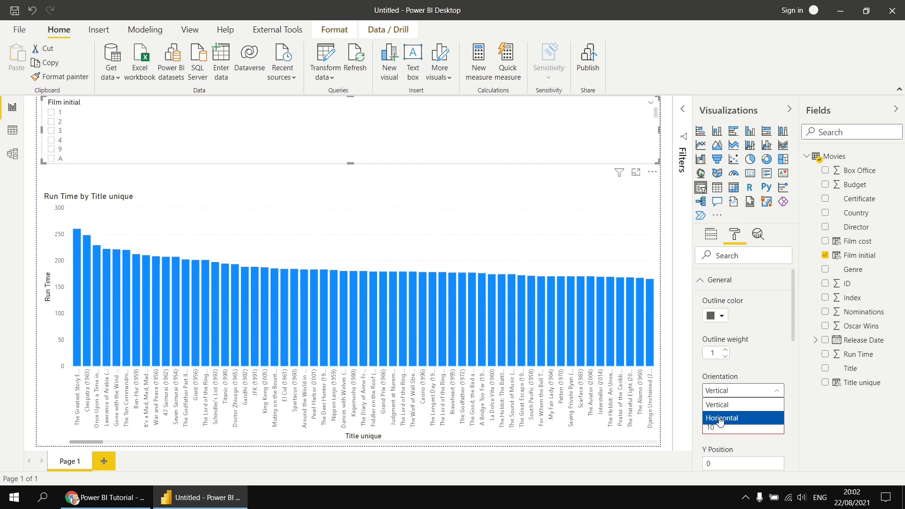
pyautogui.click(721, 418)
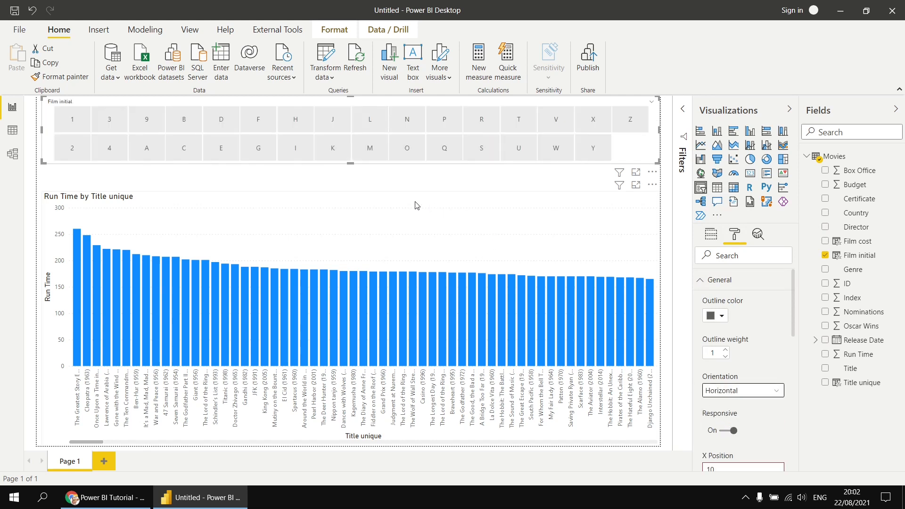
# Extend the Run Time by Title unique chart upward to meet the bottom of the slicer
pyautogui.click(381, 190)
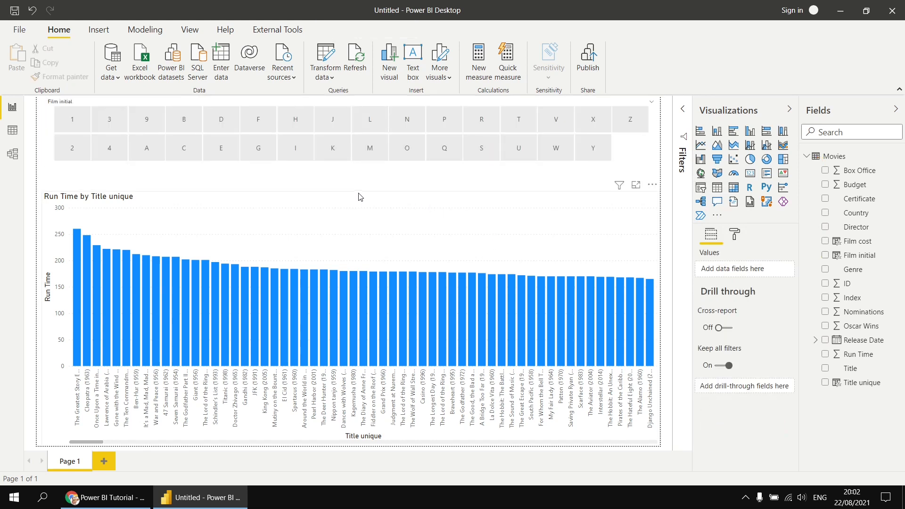
pyautogui.click(360, 197)
pyautogui.moveTo(350, 189); pyautogui.dragTo(343, 169)
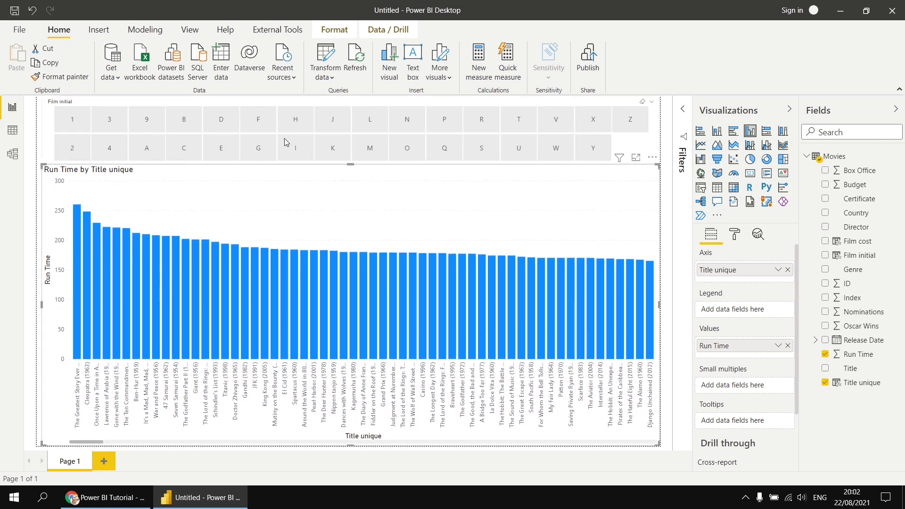
# Test the slicer by filtering the chart to films starting with F and with M
pyautogui.click(259, 121)
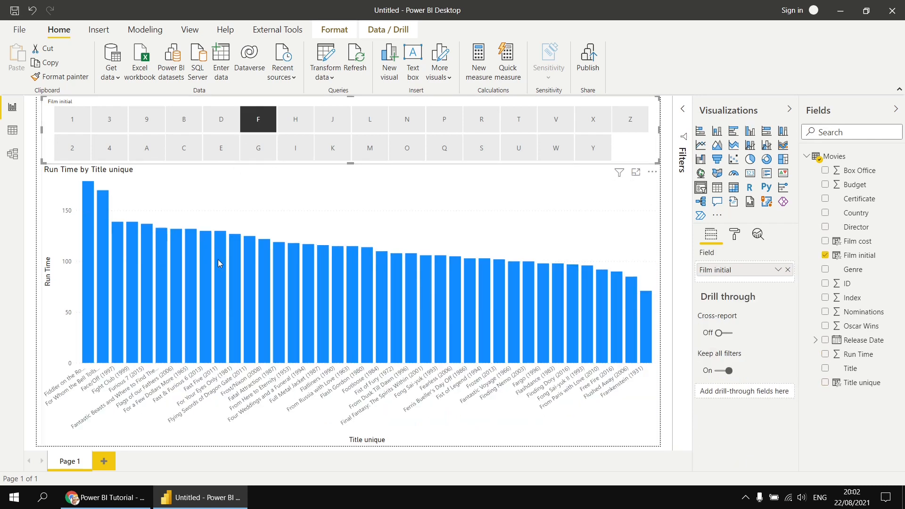
pyautogui.click(373, 149)
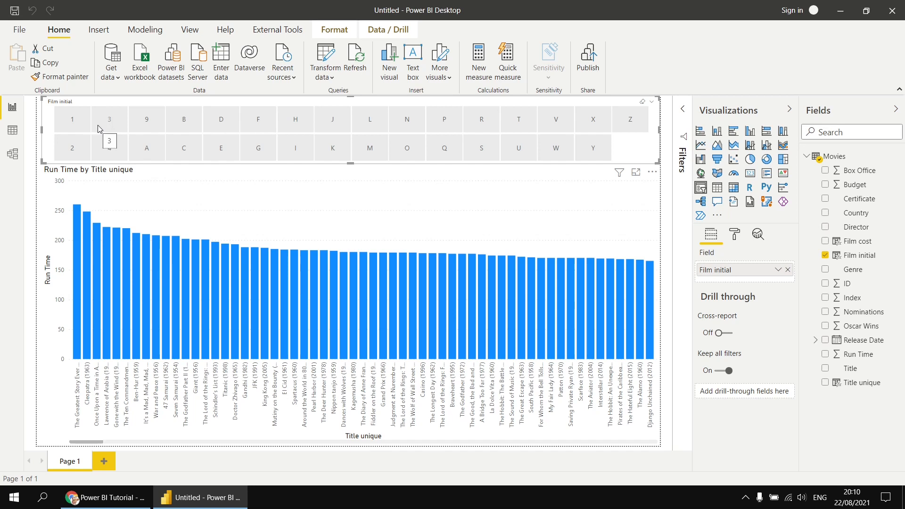
# Wrap the Film initial column's formula in an IF function that tests whether LEFT(Movies[Title], 1) < "a"
pyautogui.click(12, 133)
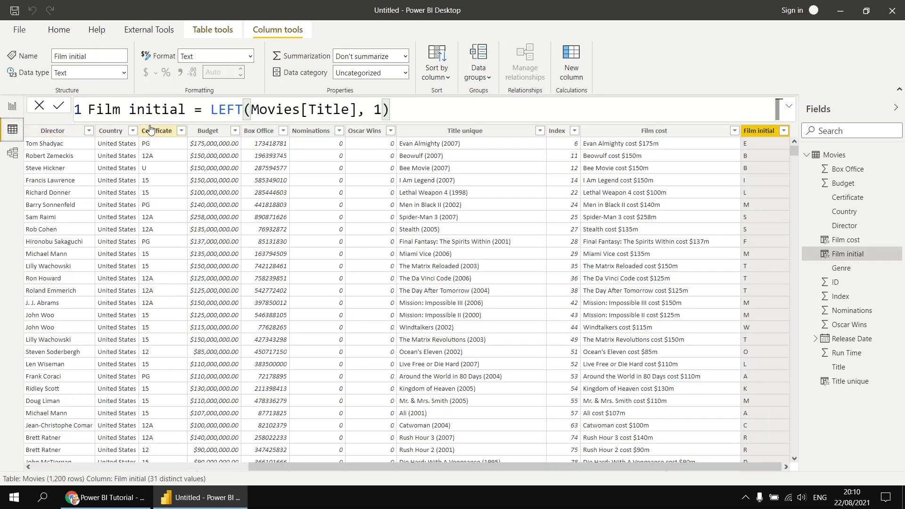
pyautogui.click(210, 109)
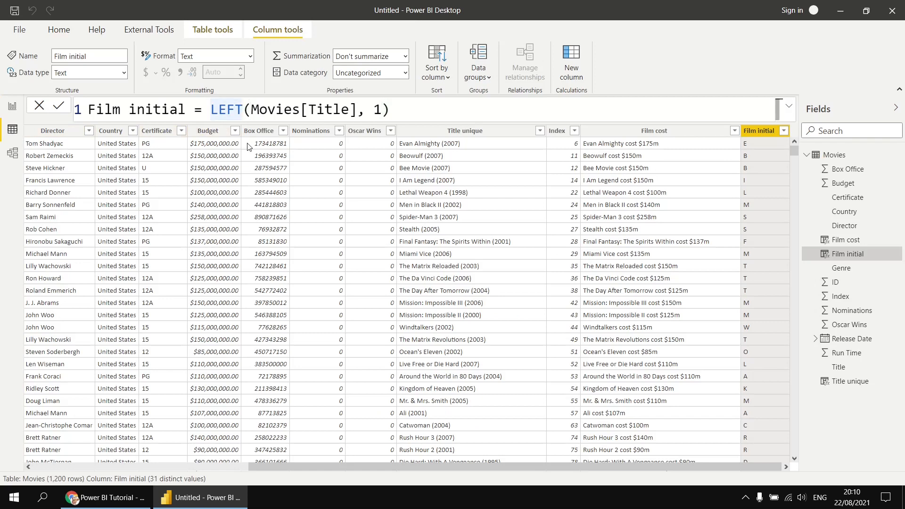
pyautogui.write('if')
pyautogui.press('Tab')
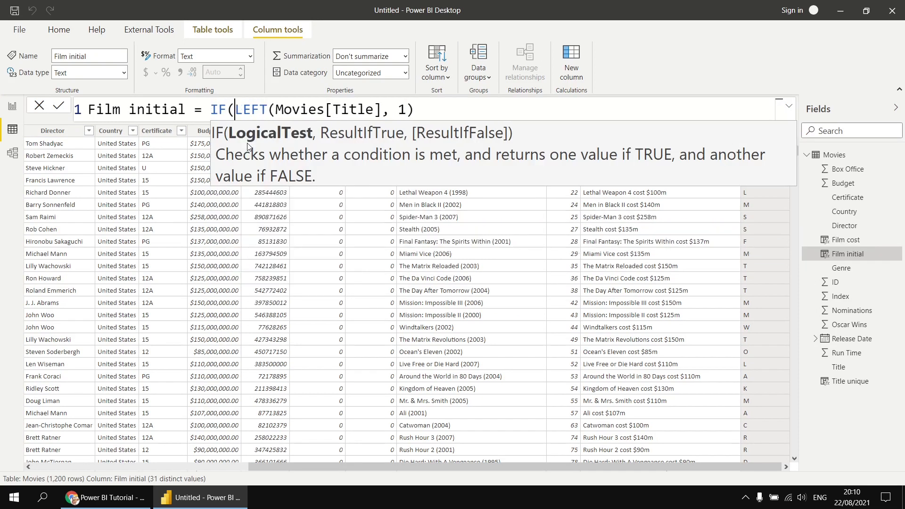
pyautogui.hotkey('shift', 'Return')
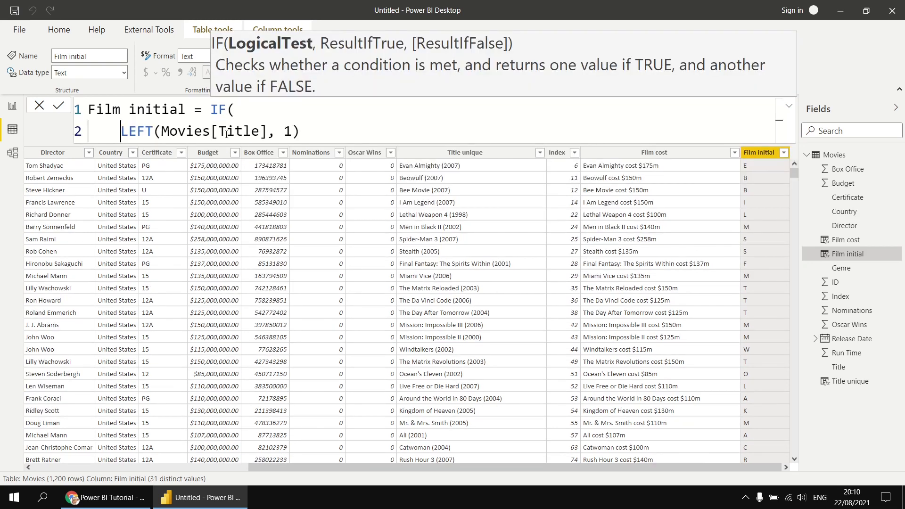
pyautogui.click(389, 126)
pyautogui.write('< "a",')
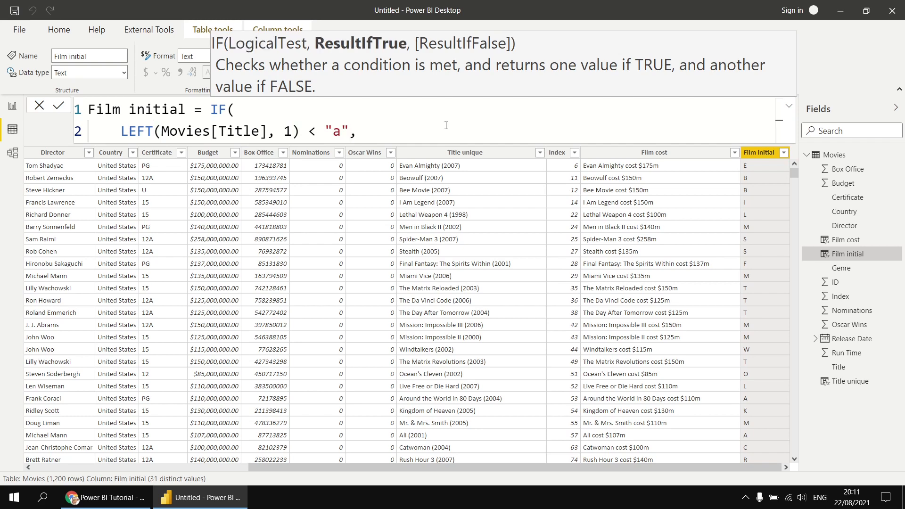
pyautogui.hotkey('shift', 'Return')
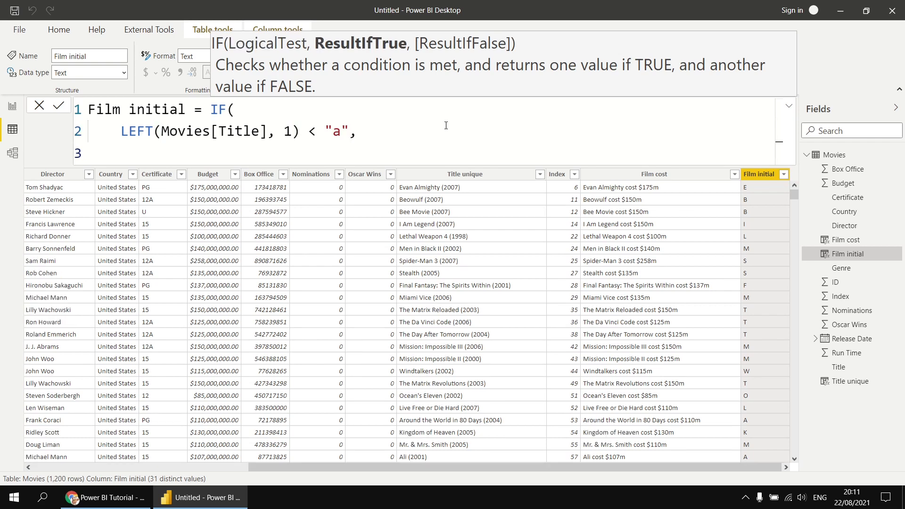
# Complete the Film initial IF formula to return "0-9" when true and LEFT(Movies[Title], 1) otherwise, and commit it
pyautogui.write('"0-9",')
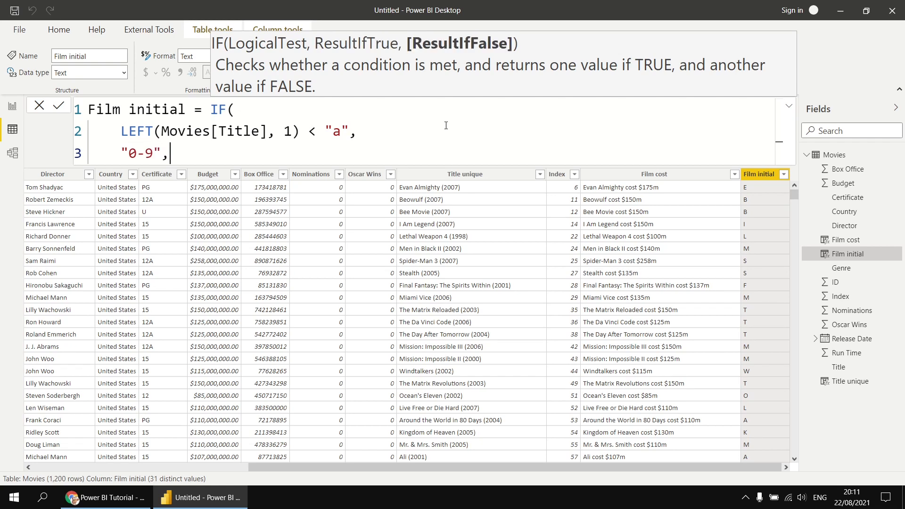
pyautogui.hotkey('shift', 'Return')
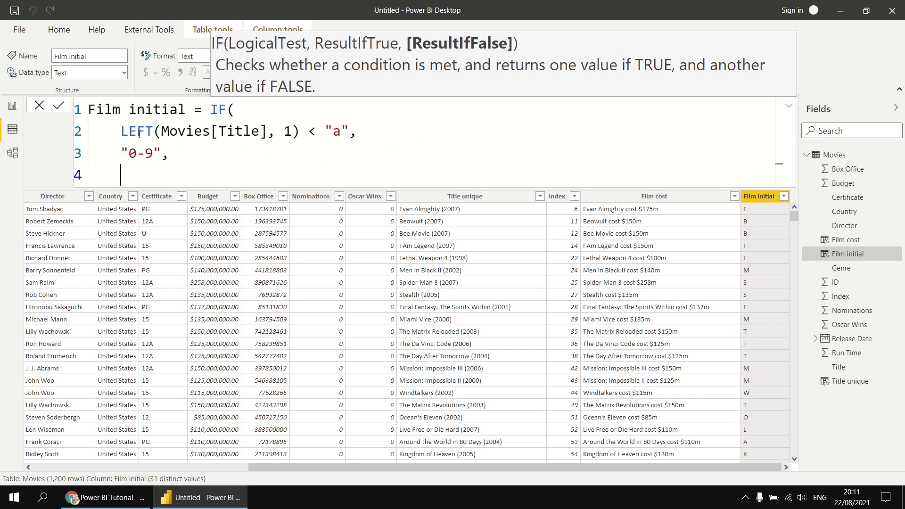
pyautogui.moveTo(121, 130); pyautogui.dragTo(300, 128)
pyautogui.hotkey('ctrl', 'c')
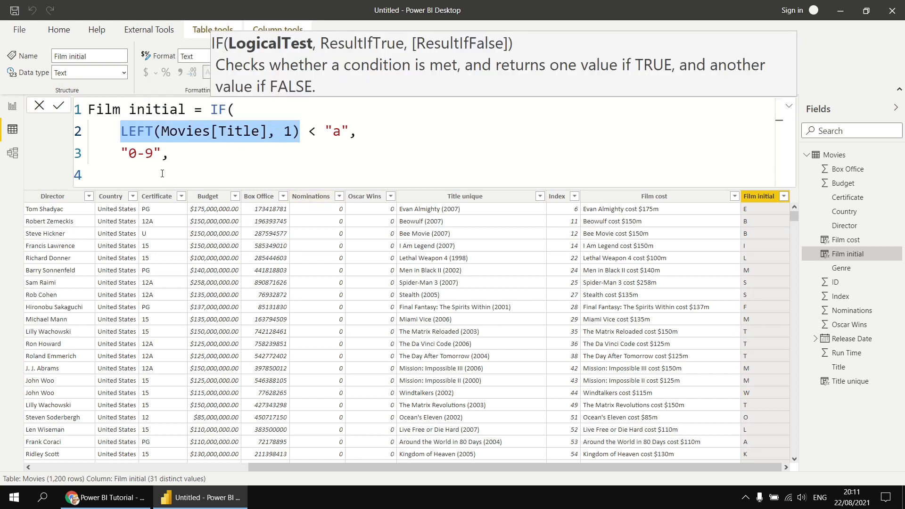
pyautogui.click(162, 172)
pyautogui.hotkey('ctrl', 'v')
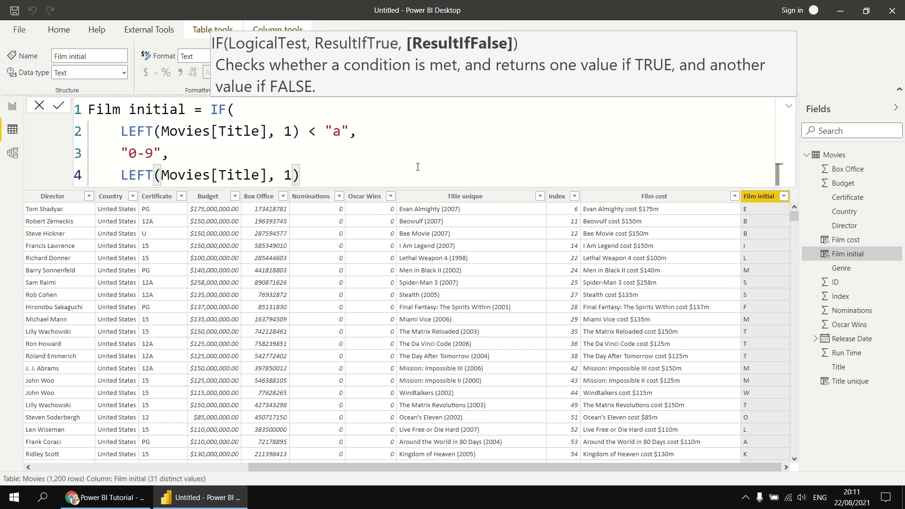
pyautogui.hotkey('shift', 'Return')
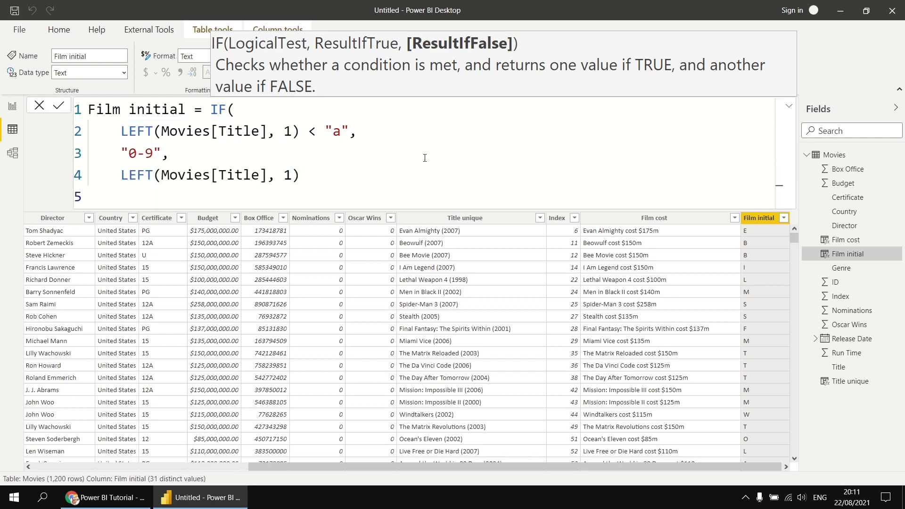
pyautogui.write(')')
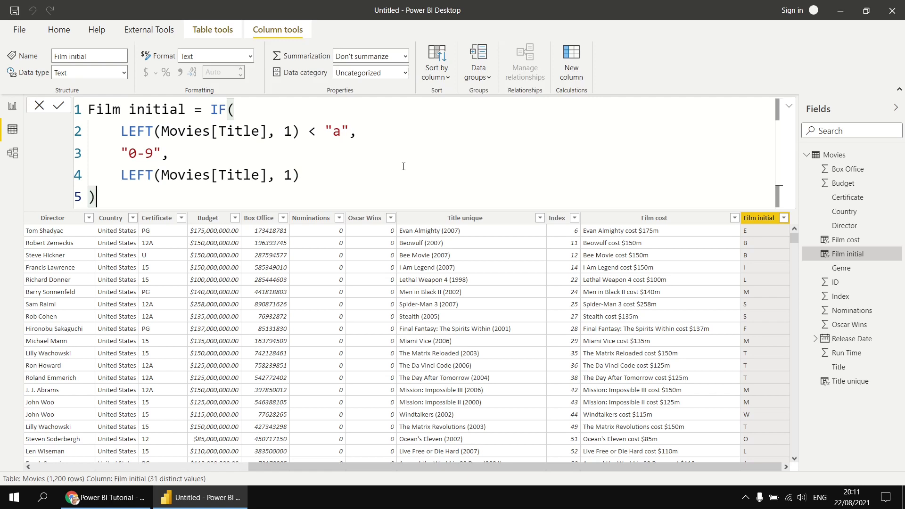
pyautogui.press('Return')
# Return to the report and test the 0-9 group in the Film initial slicer
pyautogui.click(13, 108)
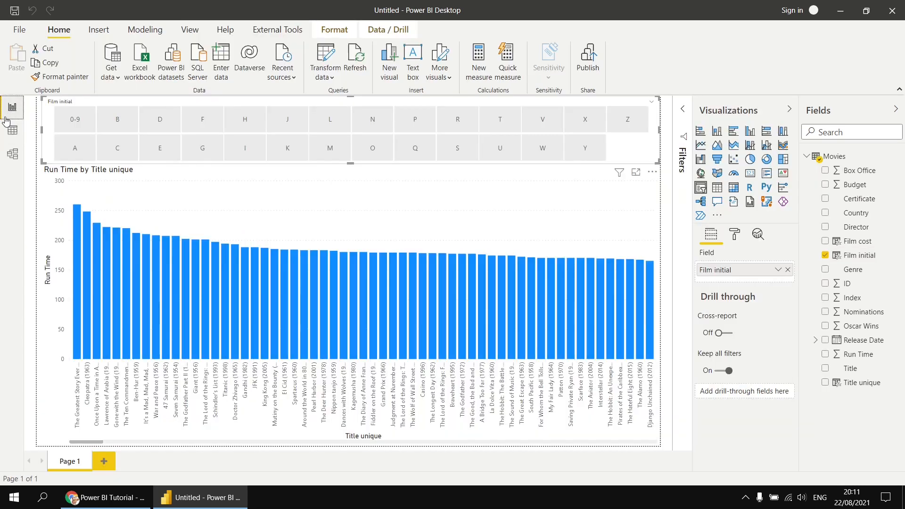
pyautogui.click(76, 121)
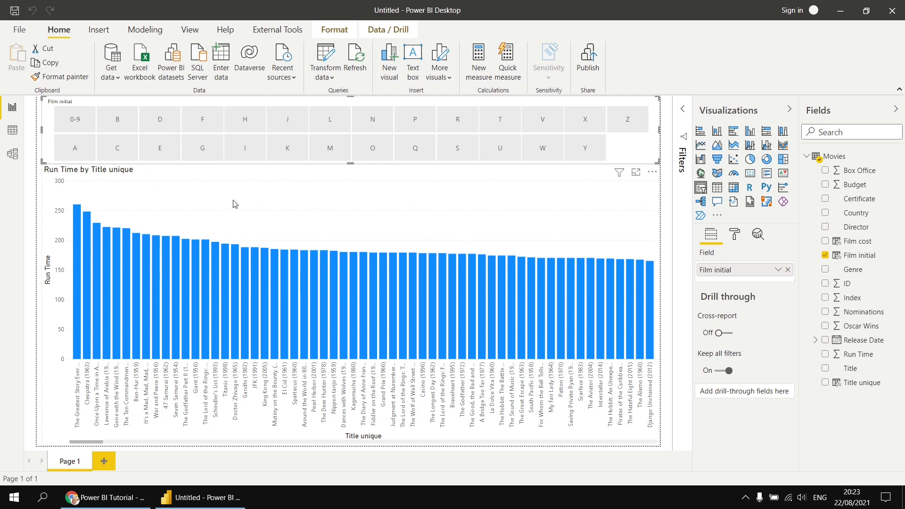
# Add a calculated column named First name to the Movies table, leaving its expression empty after the equals sign
pyautogui.click(12, 130)
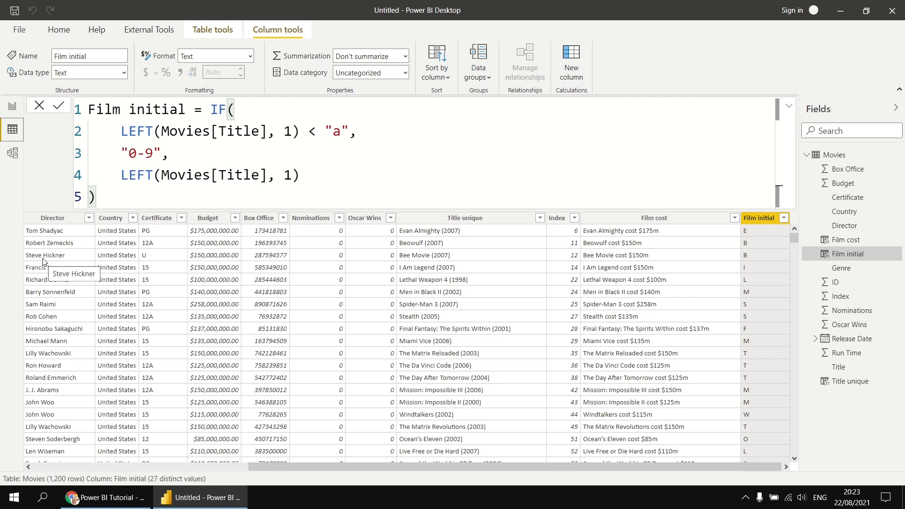
pyautogui.click(572, 59)
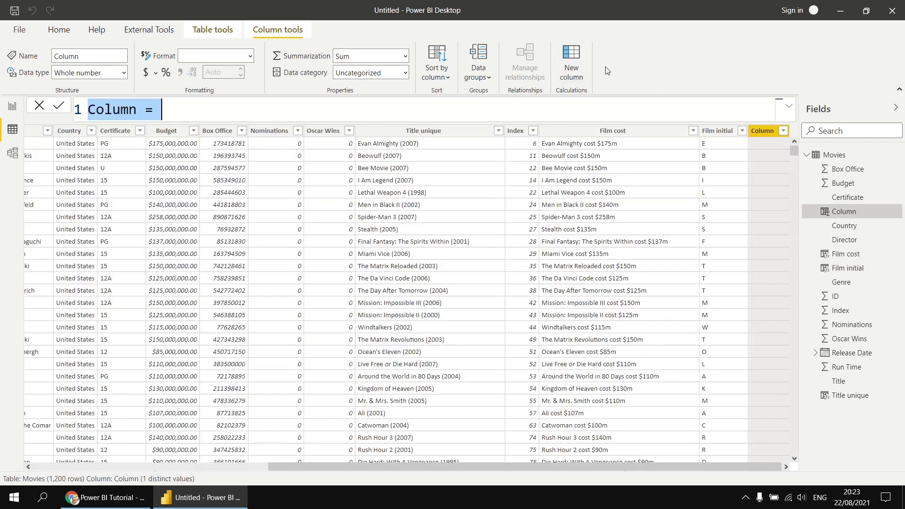
pyautogui.write('First')
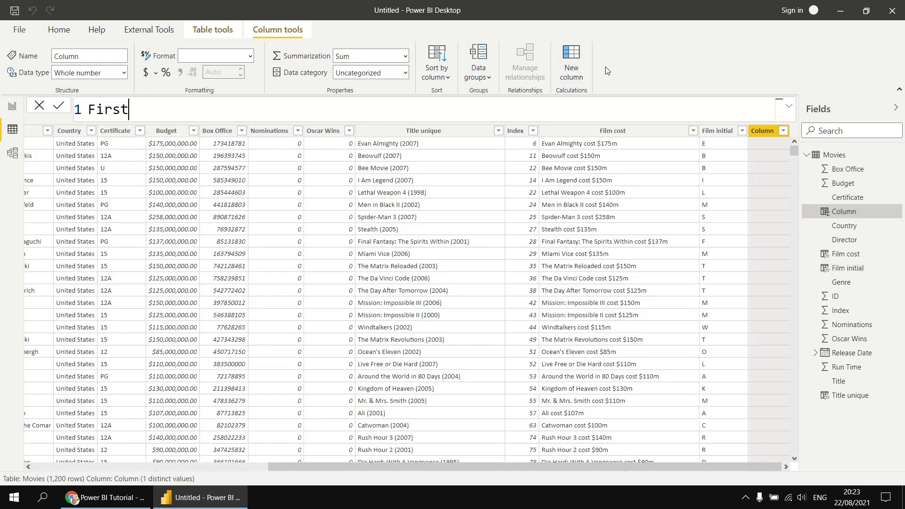
pyautogui.write(' name = sear')
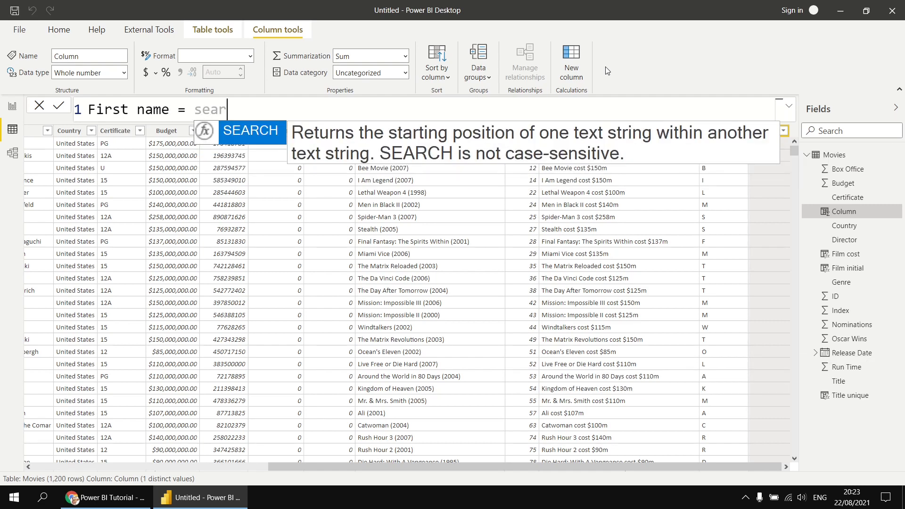
pyautogui.press('BackSpace')
pyautogui.press('BackSpace')
pyautogui.press('BackSpace')
pyautogui.press('BackSpace')
# Define First name as the position of the first space in the director's name with FIND(" ", Movies[Director])
pyautogui.write('find')
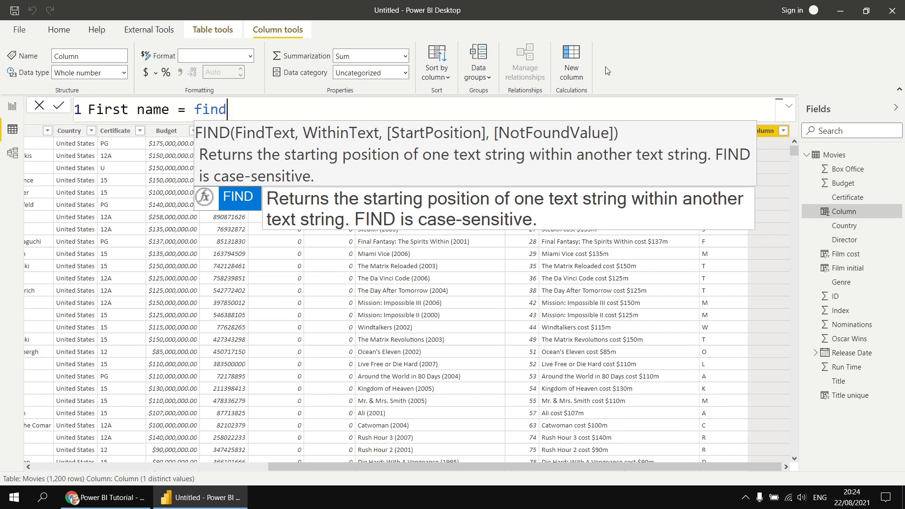
pyautogui.press('Tab')
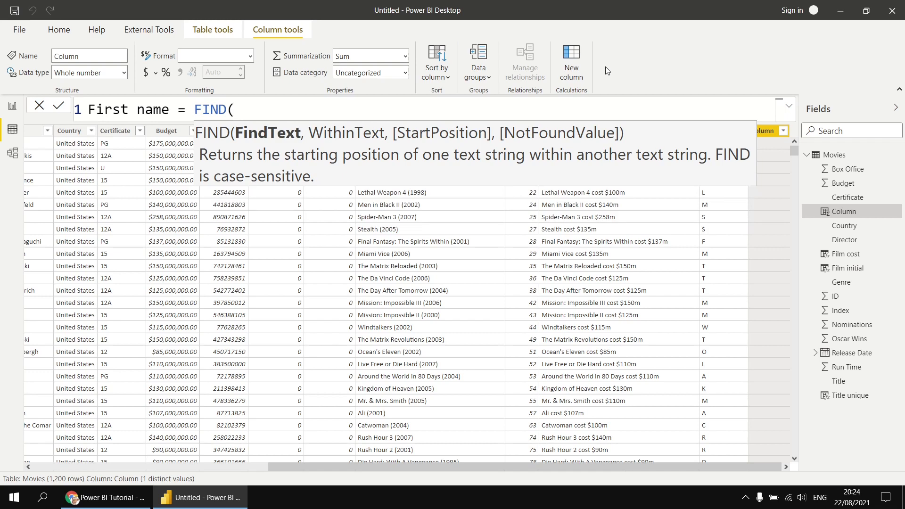
pyautogui.write('" ", ')
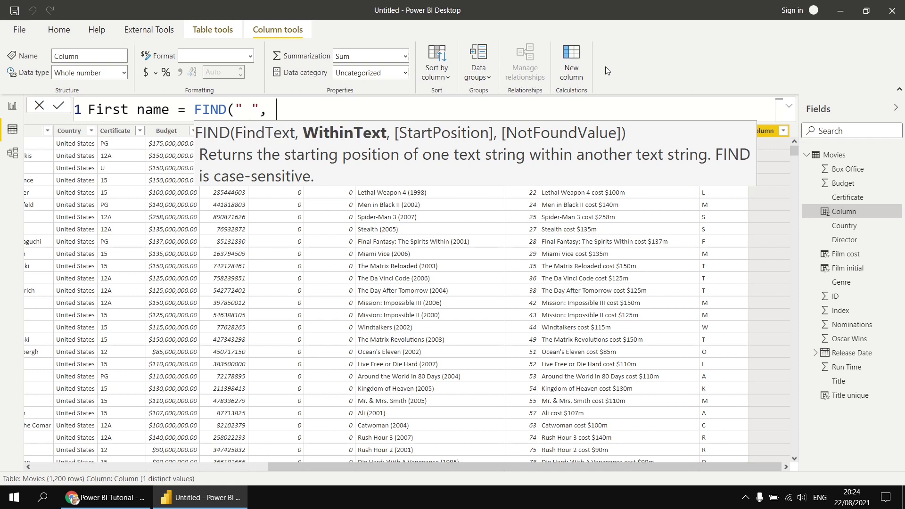
pyautogui.write('dire')
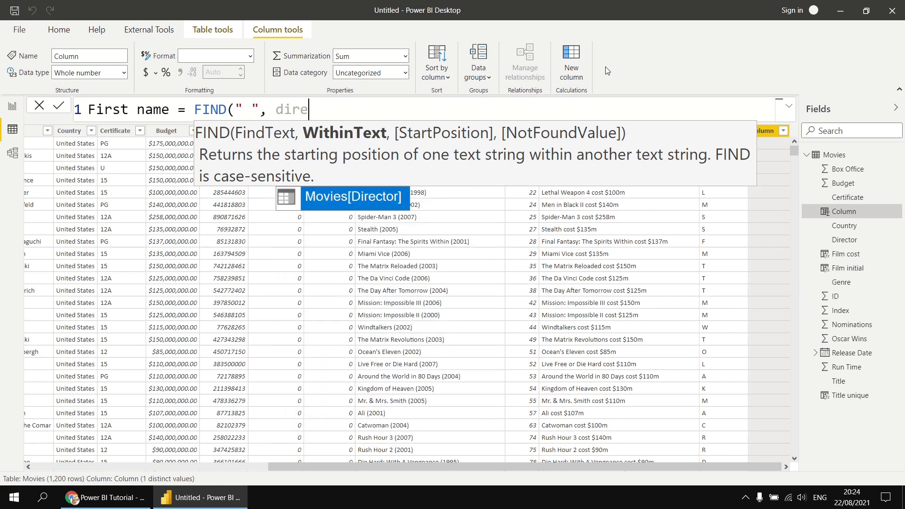
pyautogui.press('Tab')
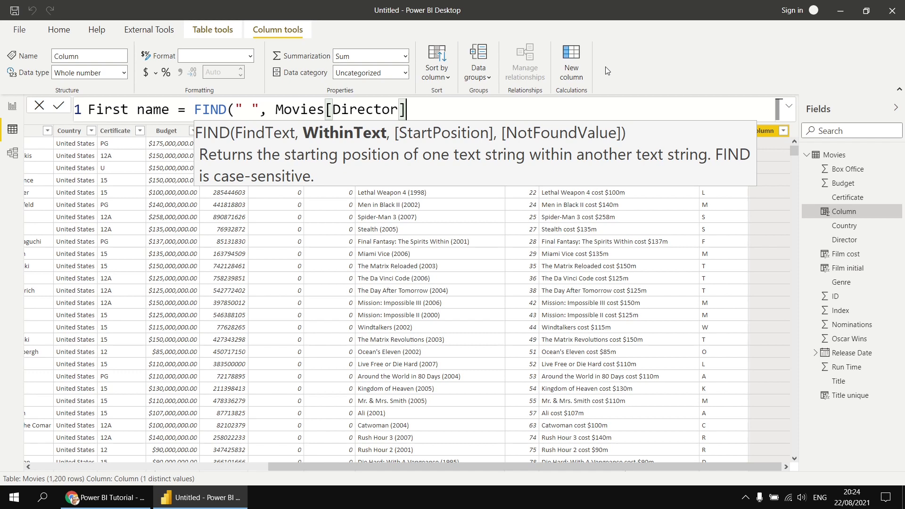
pyautogui.write(')')
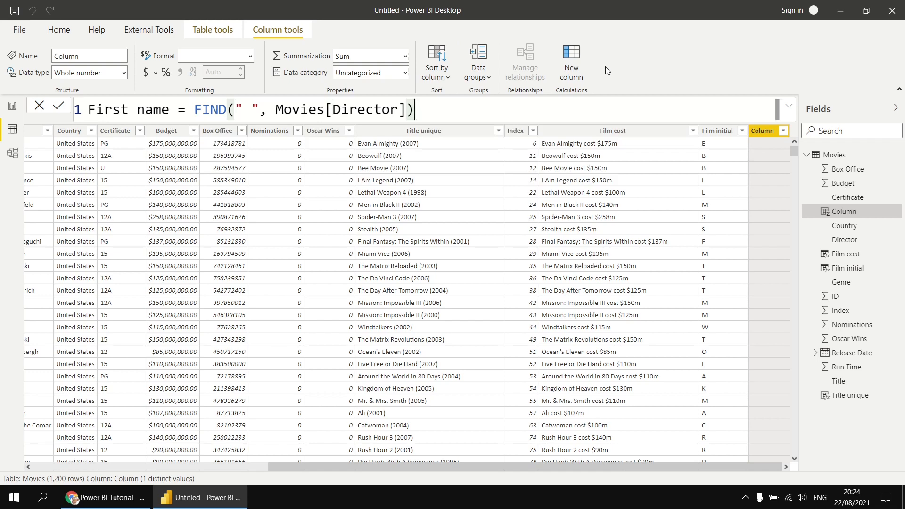
pyautogui.press('Return')
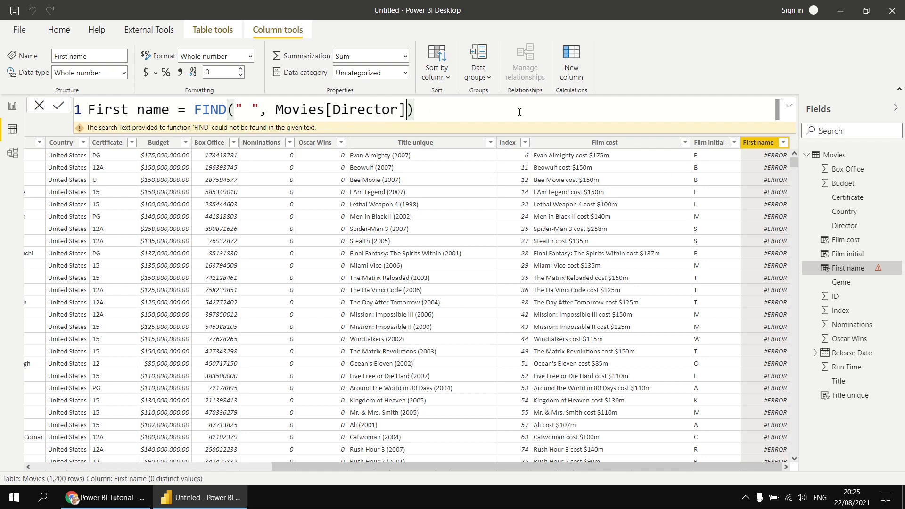
# Skip the FIND function's start position and set its not-found value to 0 in the First name formula
pyautogui.press('Left')
pyautogui.write(',')
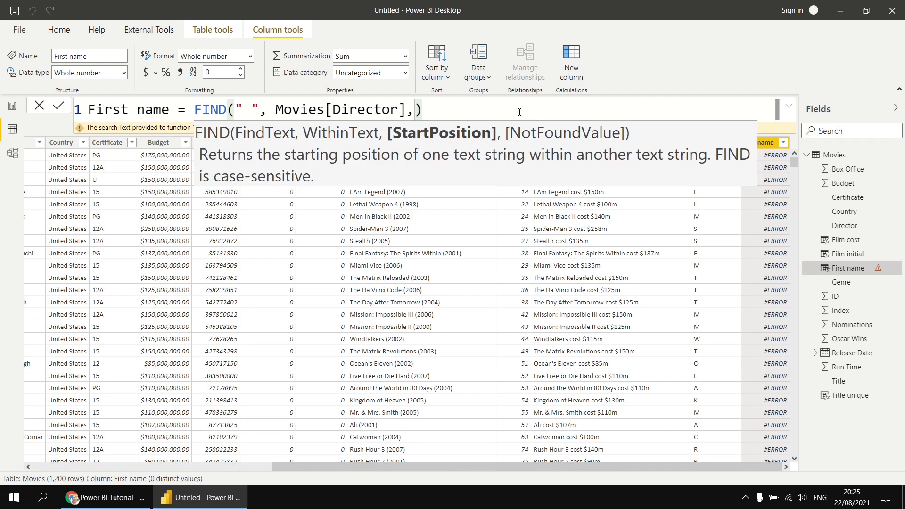
pyautogui.write(',')
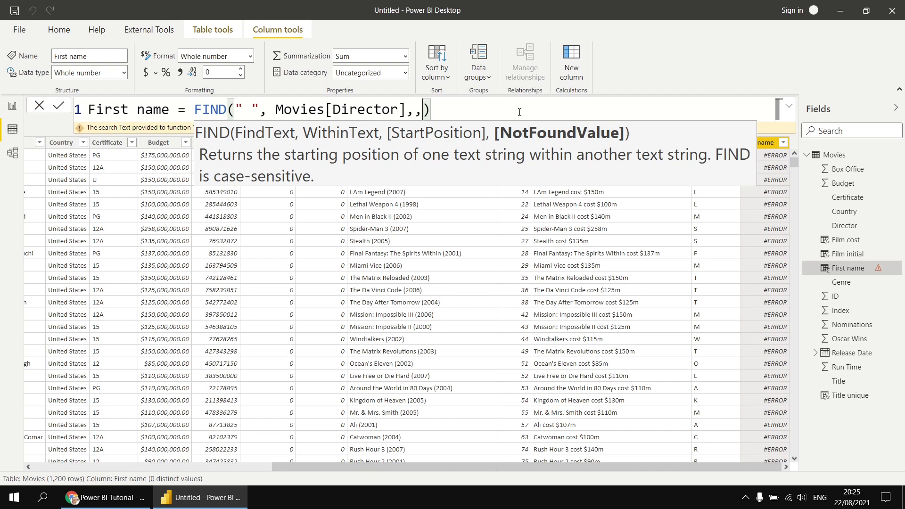
pyautogui.write('0')
pyautogui.press('Return')
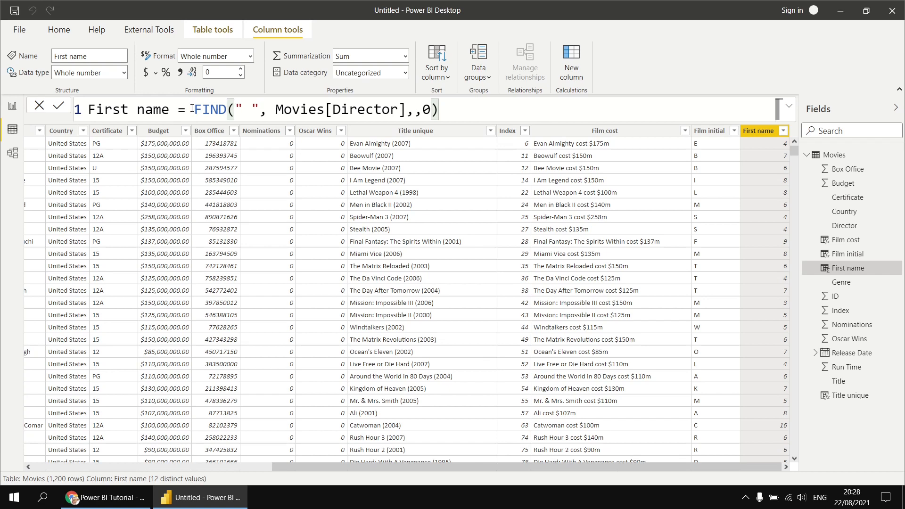
# Nest the FIND expression inside LEFT(Movies[Director], ...) so First name extracts the director's text up to the first space
pyautogui.moveTo(227, 110); pyautogui.dragTo(194, 110)
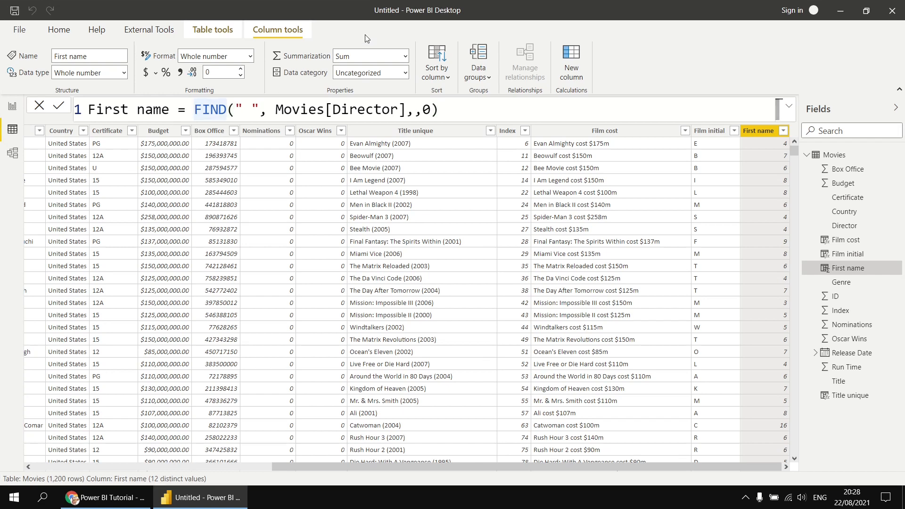
pyautogui.write('LEFT')
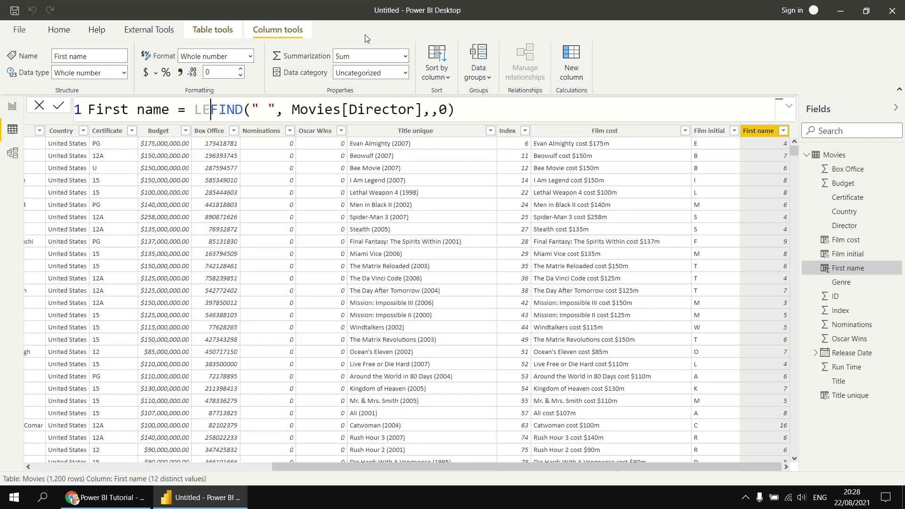
pyautogui.write('(dire')
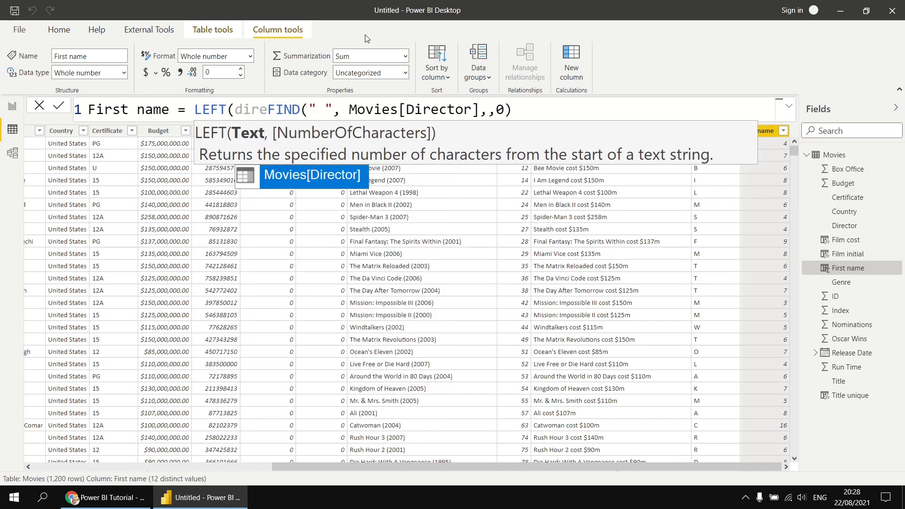
pyautogui.press('Tab')
pyautogui.write(',')
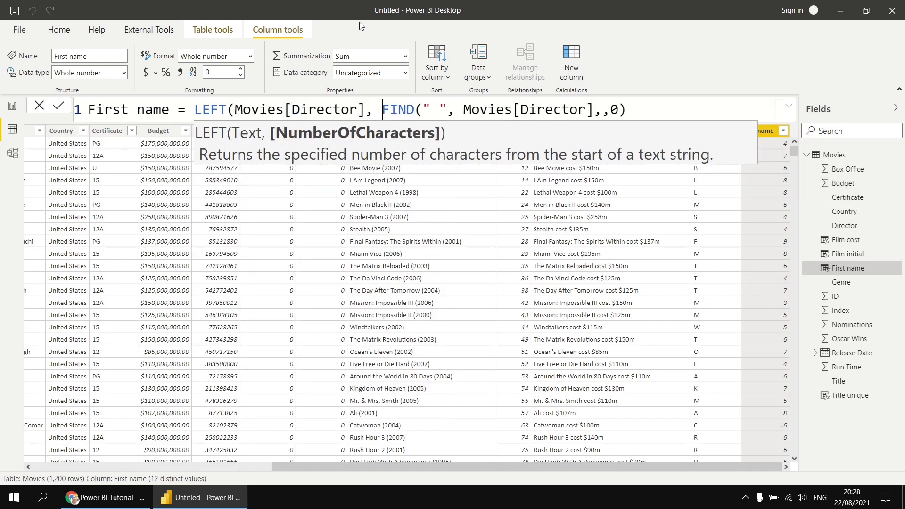
pyautogui.click(644, 107)
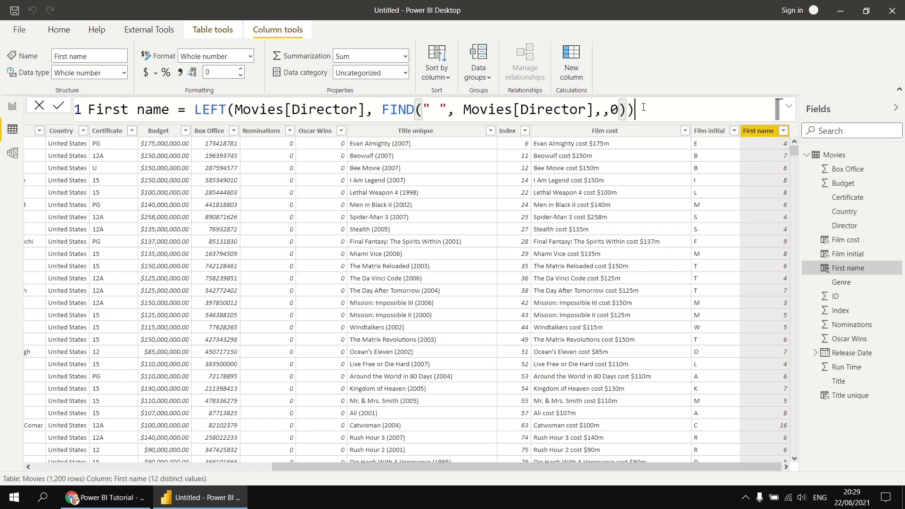
pyautogui.write(')')
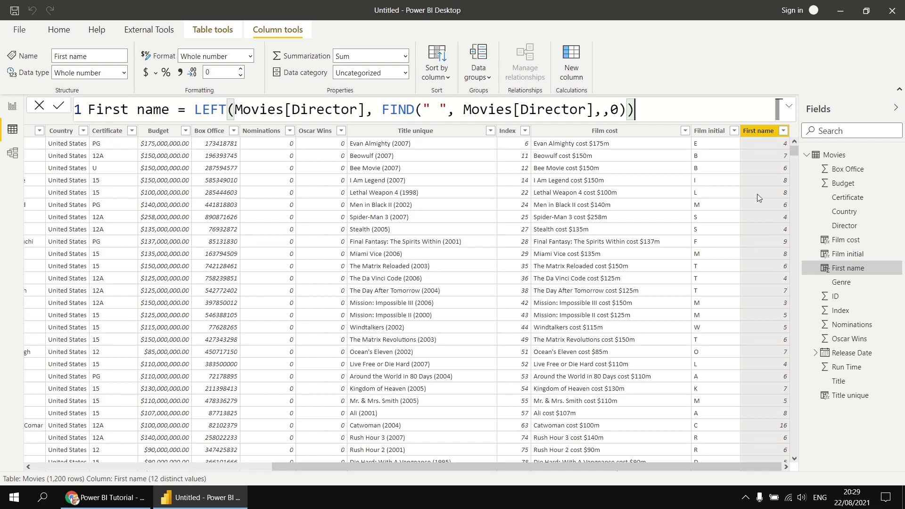
pyautogui.press('Return')
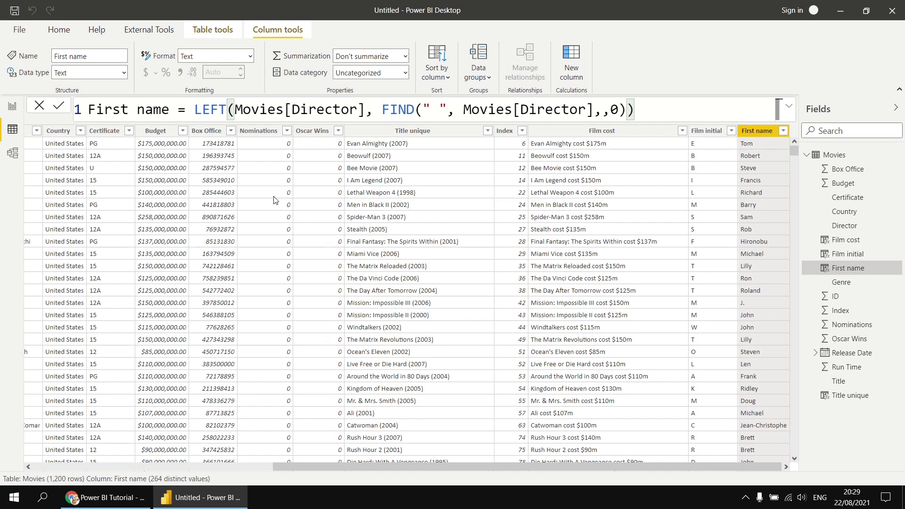
# Wrap the First name column's LEFT expression in TRIM to strip extra spaces, and commit the formula
pyautogui.doubleClick(194, 109)
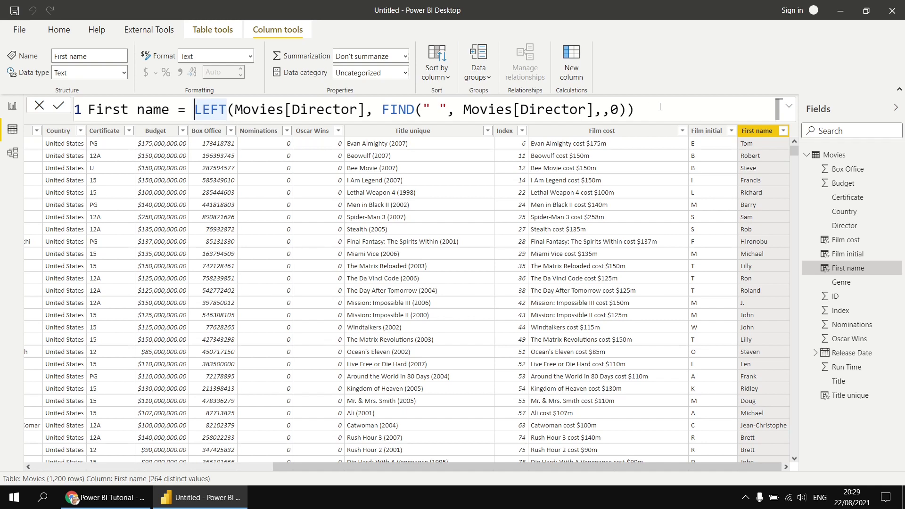
pyautogui.write('TRIM(')
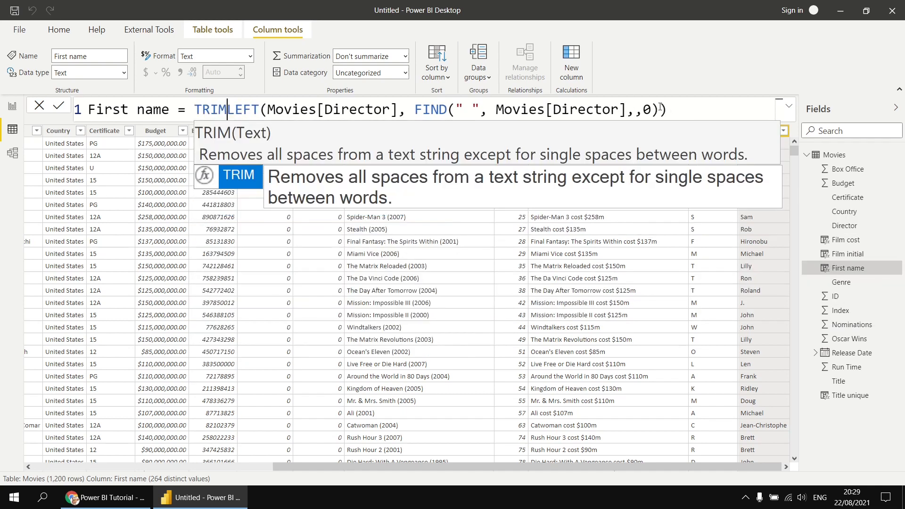
pyautogui.click(690, 110)
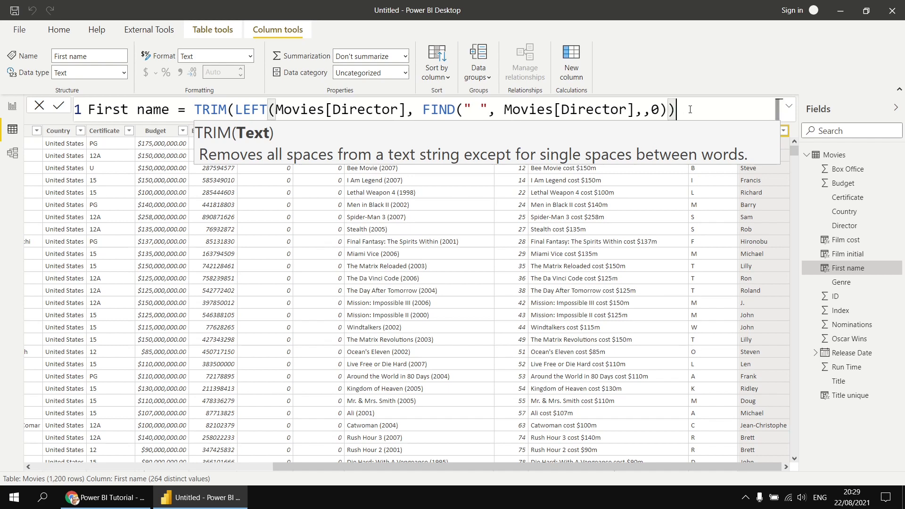
pyautogui.write(')')
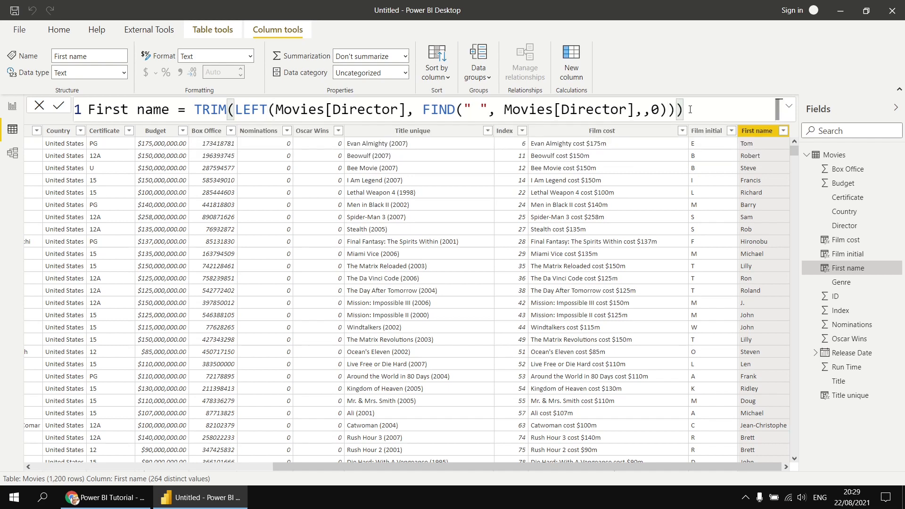
pyautogui.press('Return')
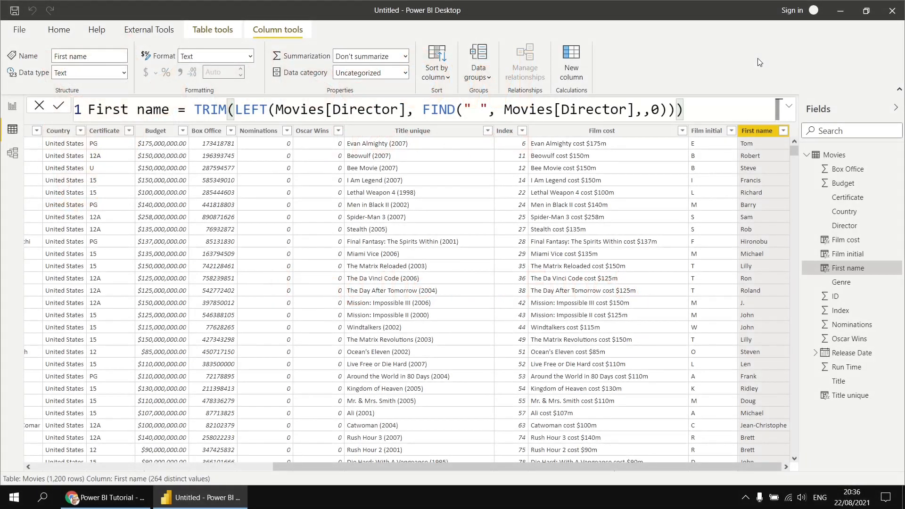
# Filter the First name column to only its blank values and check those rows' entries in the Director column
pyautogui.doubleClick(655, 110)
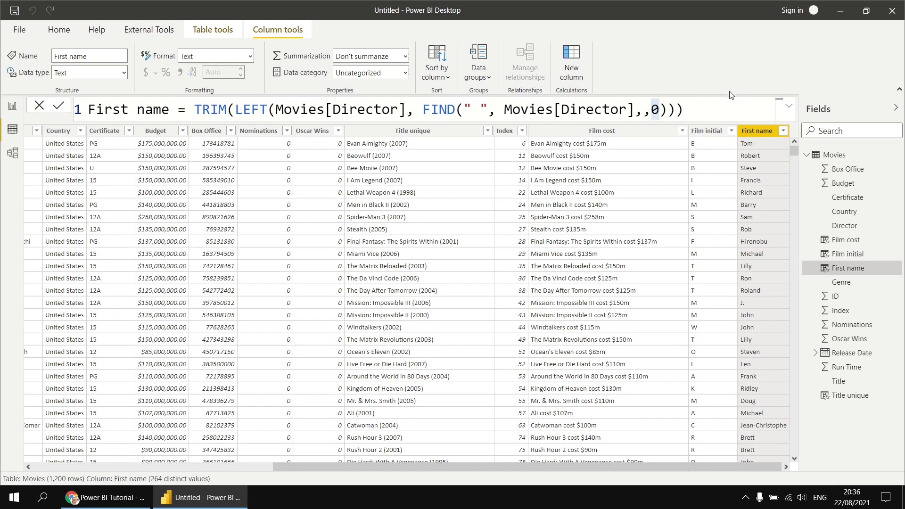
pyautogui.click(783, 133)
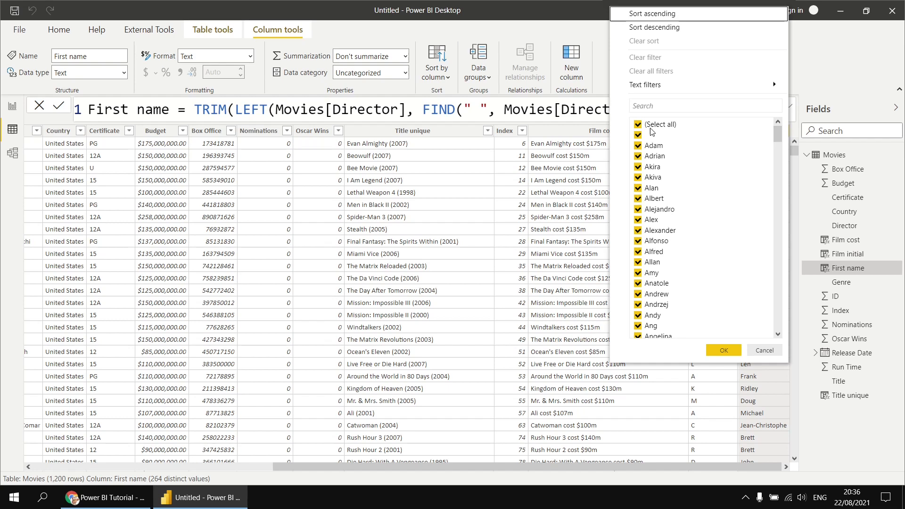
pyautogui.click(638, 124)
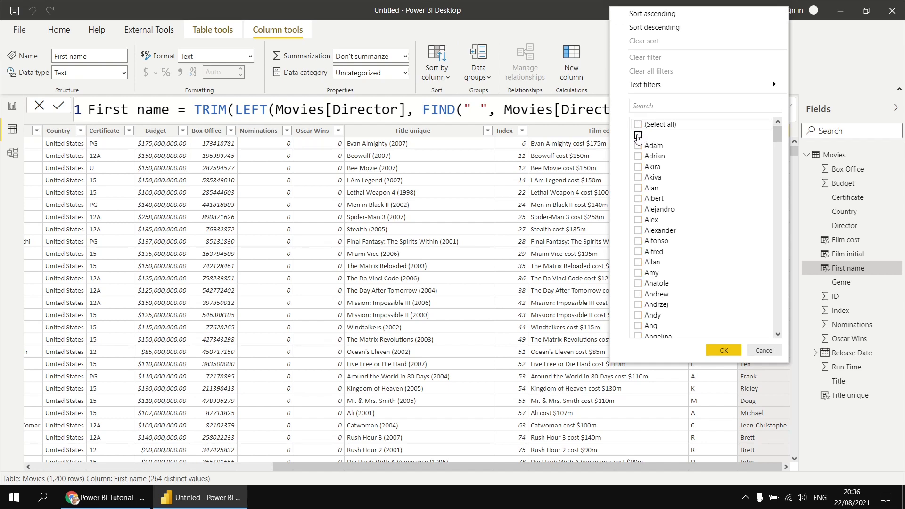
pyautogui.click(638, 136)
pyautogui.click(721, 350)
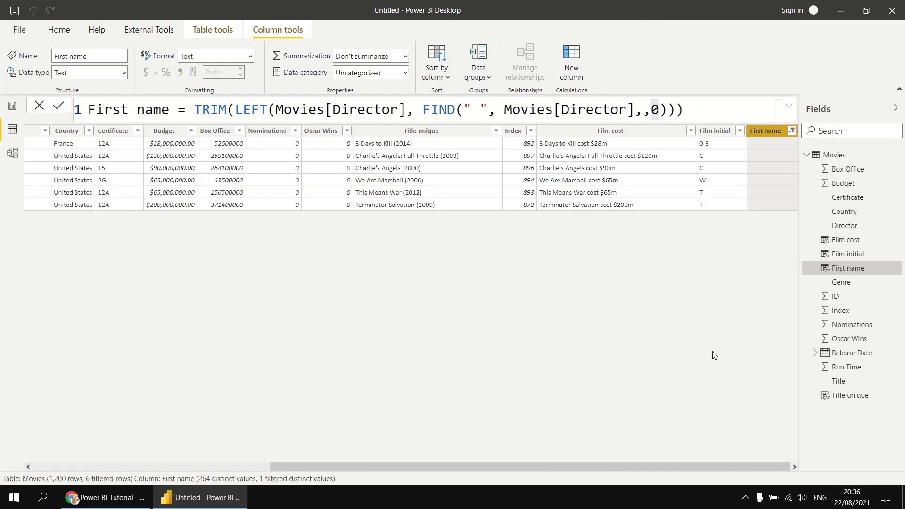
pyautogui.moveTo(507, 459); pyautogui.dragTo(324, 467)
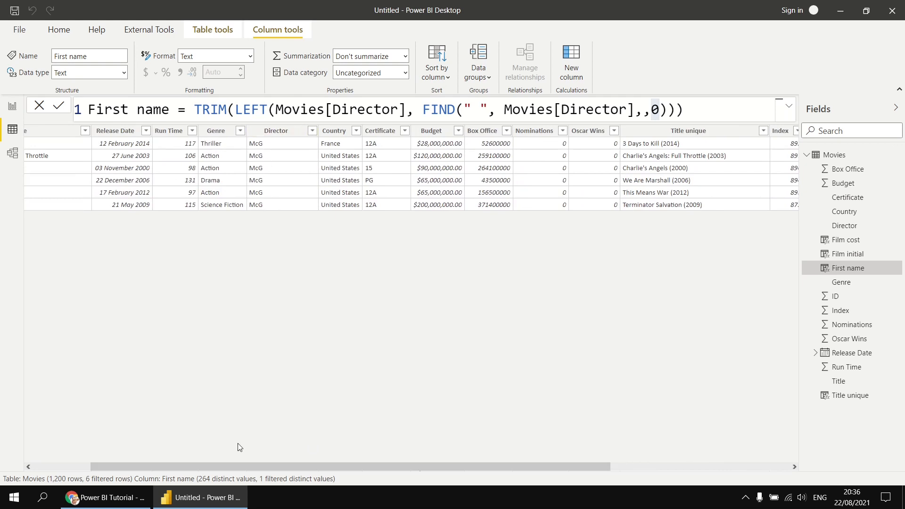
pyautogui.moveTo(220, 465); pyautogui.dragTo(125, 472)
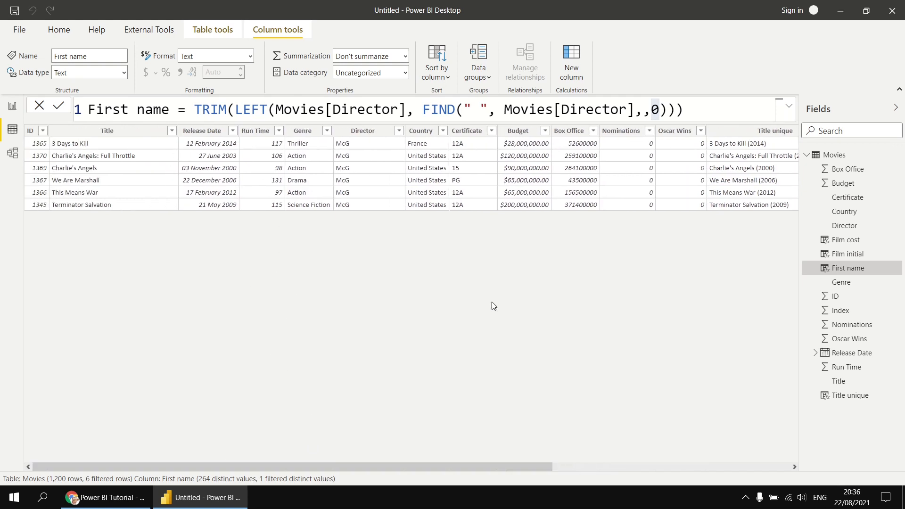
pyautogui.moveTo(409, 467); pyautogui.dragTo(689, 461)
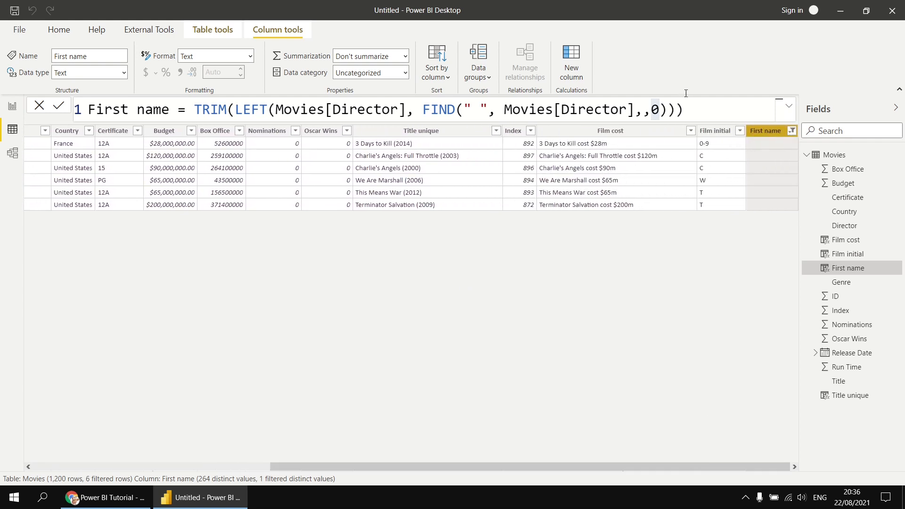
# Replace FIND's not-found value in the First name formula with LEN(Movies[Director])
pyautogui.doubleClick(655, 110)
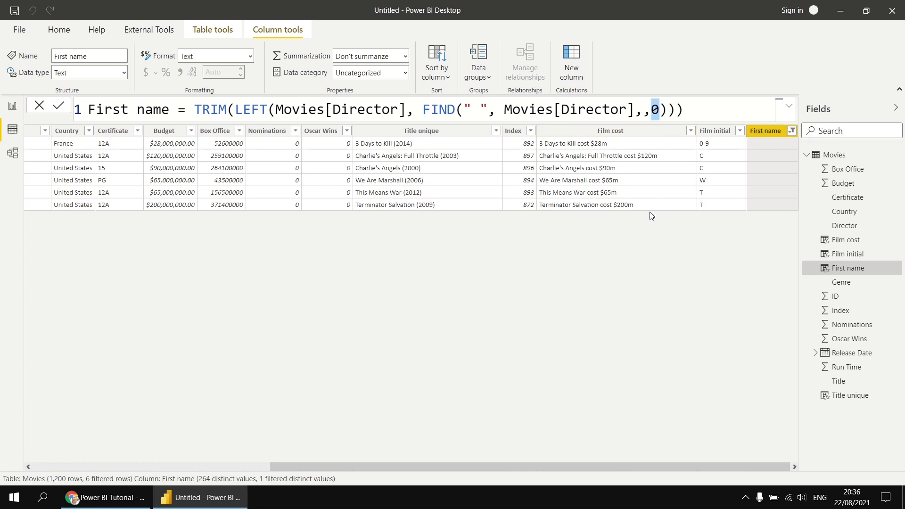
pyautogui.press('BackSpace')
pyautogui.write('L')
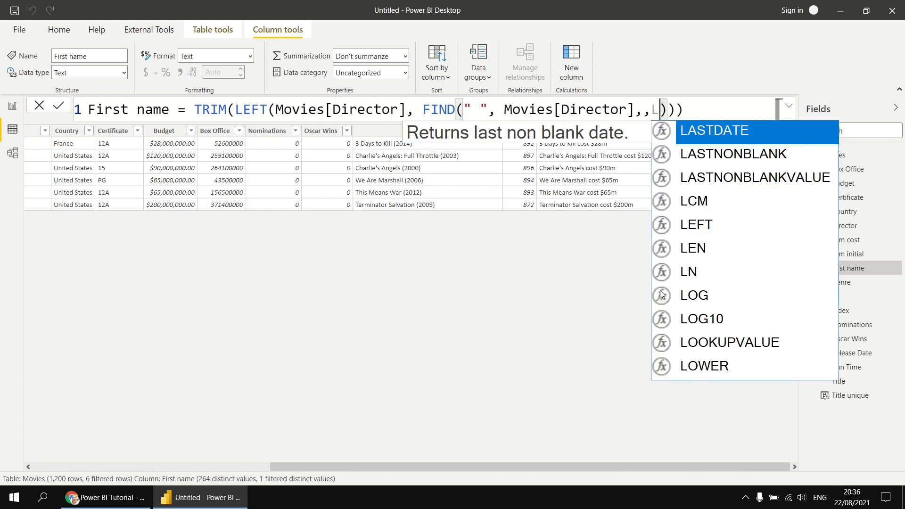
pyautogui.write('EN')
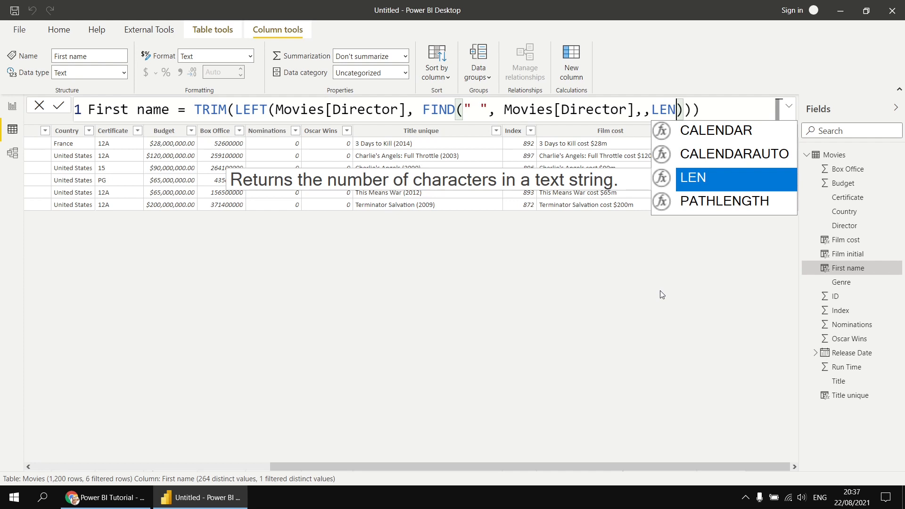
pyautogui.write('(')
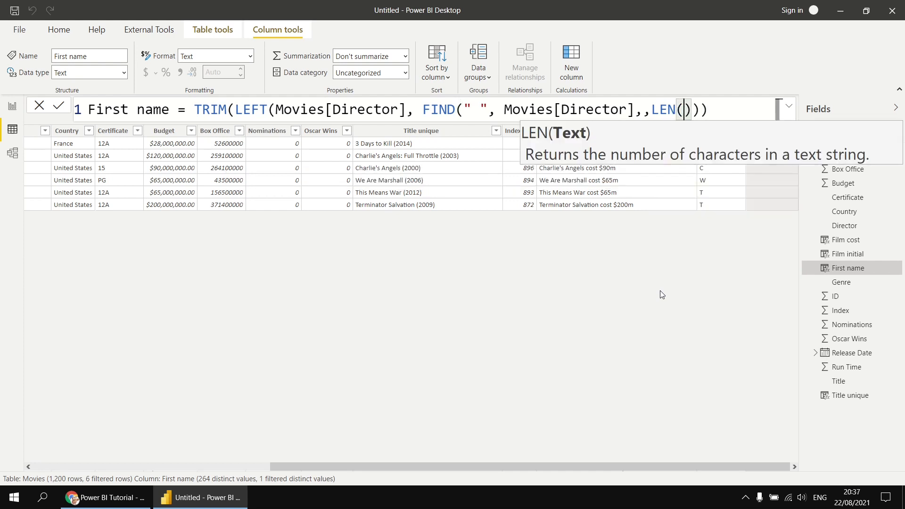
pyautogui.write('dire')
pyautogui.press('Tab')
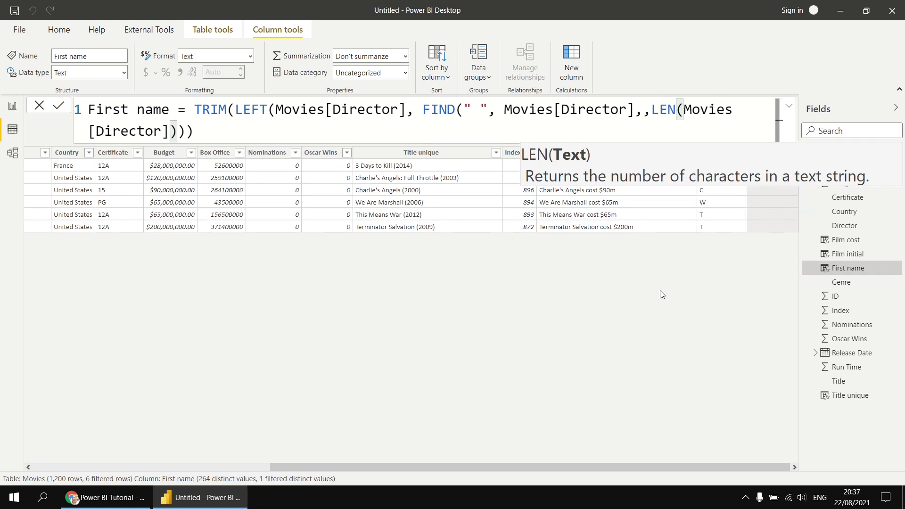
pyautogui.write(')')
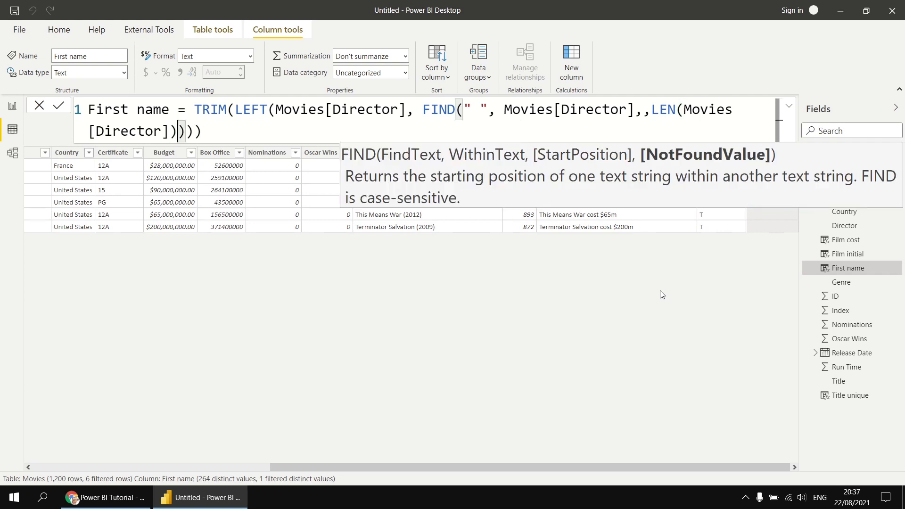
# Put LEFT and each of its two arguments, Movies[Director] and FIND, on separate lines of the First name formula
pyautogui.click(236, 109)
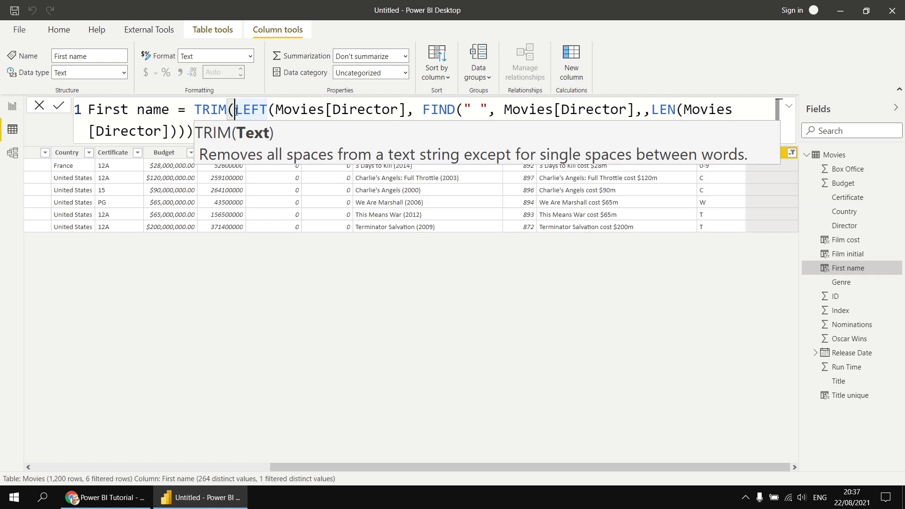
pyautogui.hotkey('shift', 'Return')
pyautogui.click(162, 132)
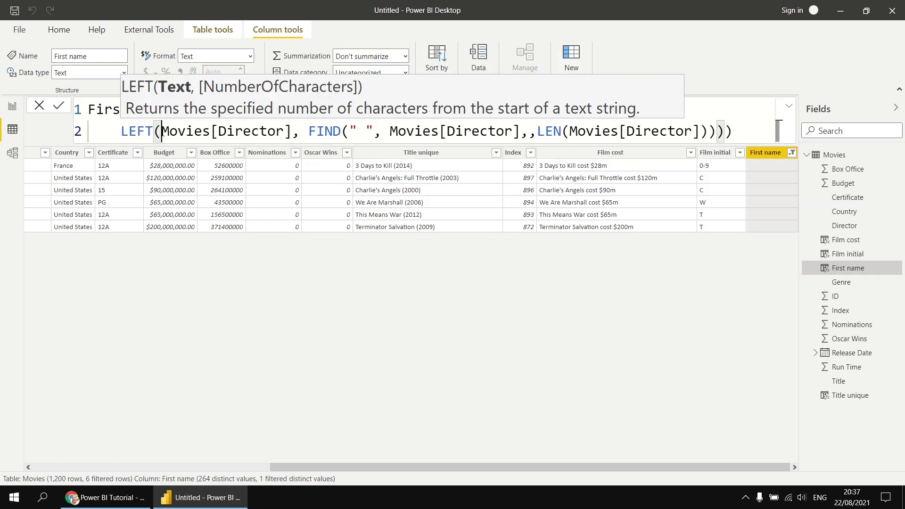
pyautogui.hotkey('shift', 'Return')
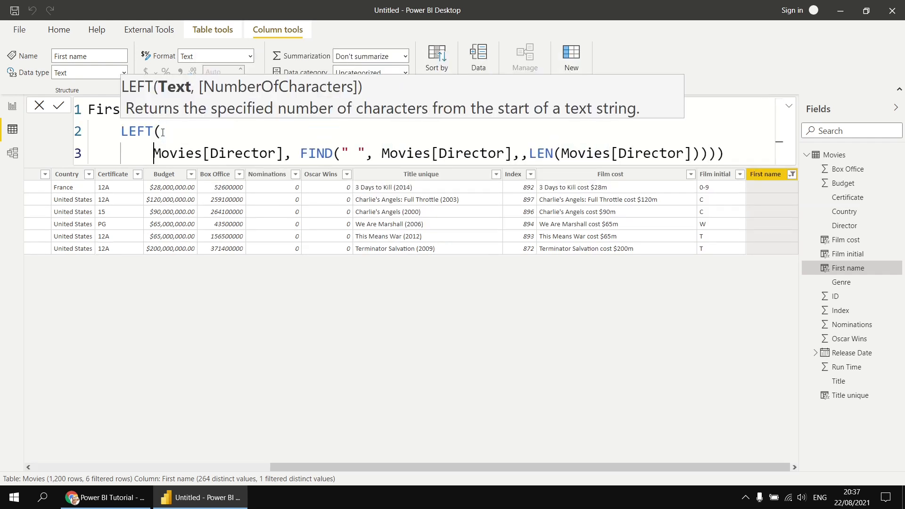
pyautogui.click(301, 154)
pyautogui.hotkey('shift', 'Return')
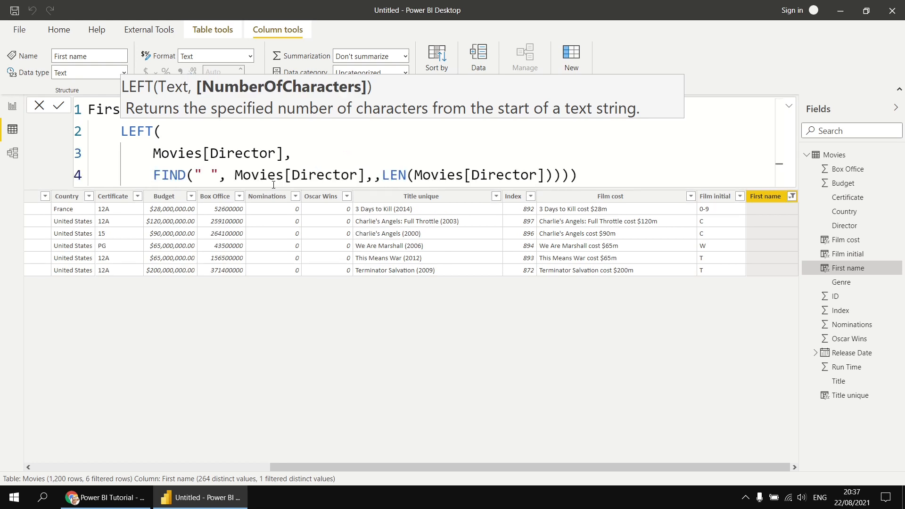
# Split FIND's arguments so Movies[Director] and LEN(Movies[Director]) each sit on their own line, indented under FIND
pyautogui.click(233, 175)
pyautogui.hotkey('shift', 'Return')
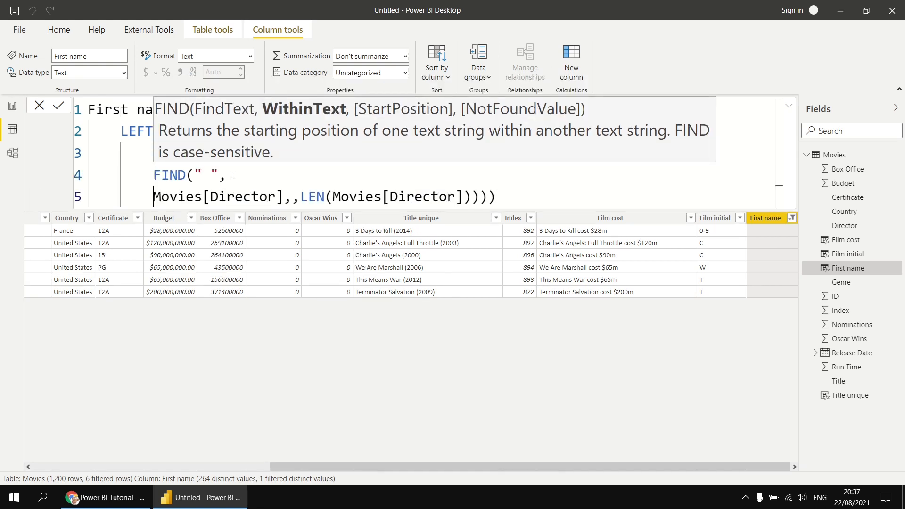
pyautogui.press('Tab')
pyautogui.click(328, 196)
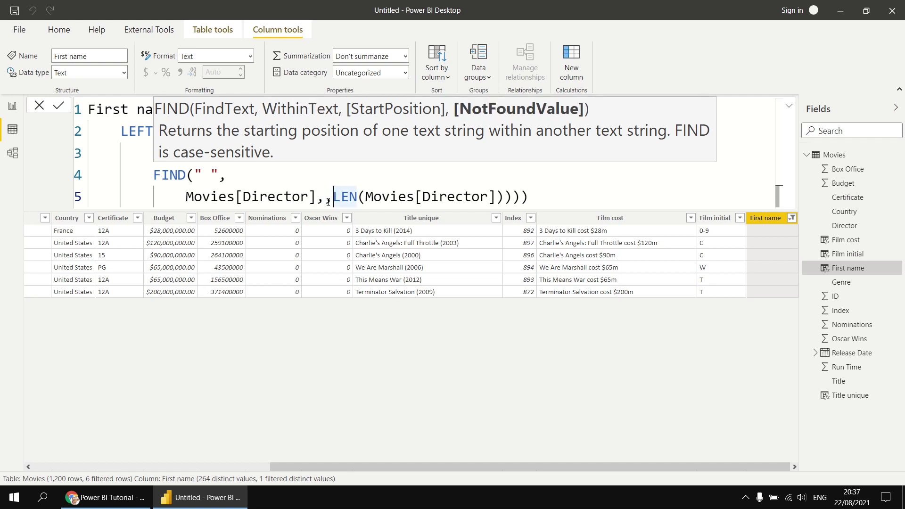
pyautogui.hotkey('shift', 'Return')
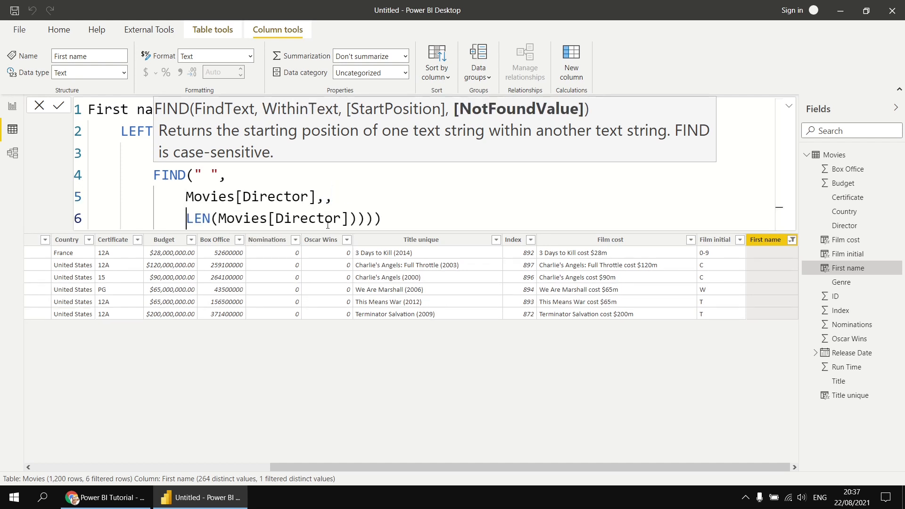
# Place the closing parentheses of FIND, LEFT and TRIM on separate outdented lines and commit the First name formula
pyautogui.click(357, 219)
pyautogui.hotkey('shift', 'Return')
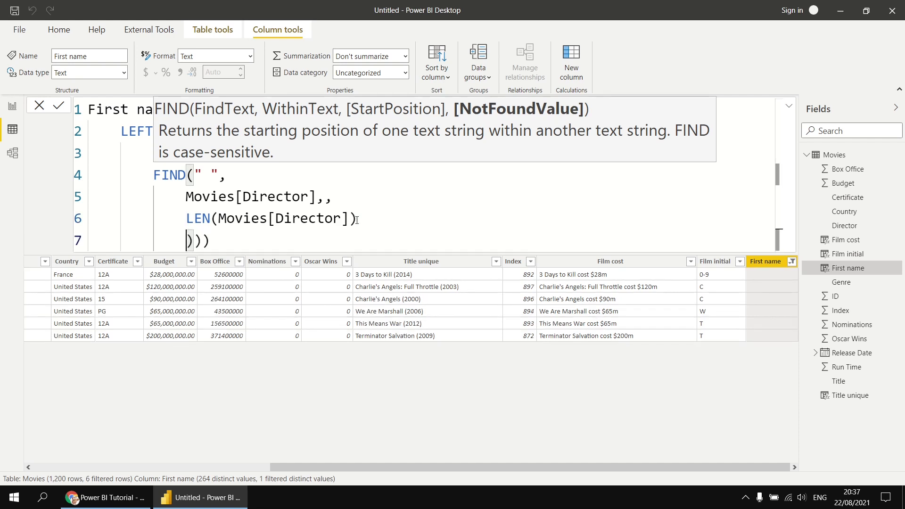
pyautogui.press('BackSpace')
pyautogui.press('Right')
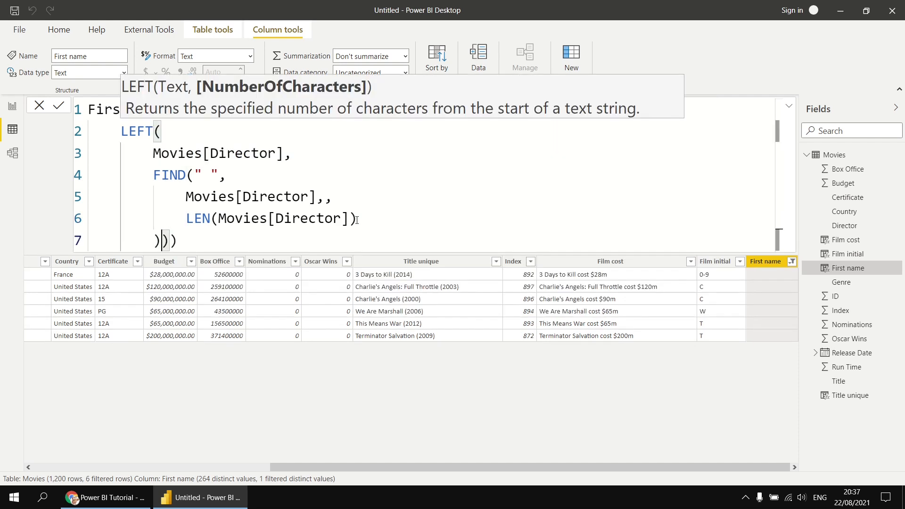
pyautogui.hotkey('shift', 'Return')
pyautogui.press('BackSpace')
pyautogui.press('Right')
pyautogui.press('Right')
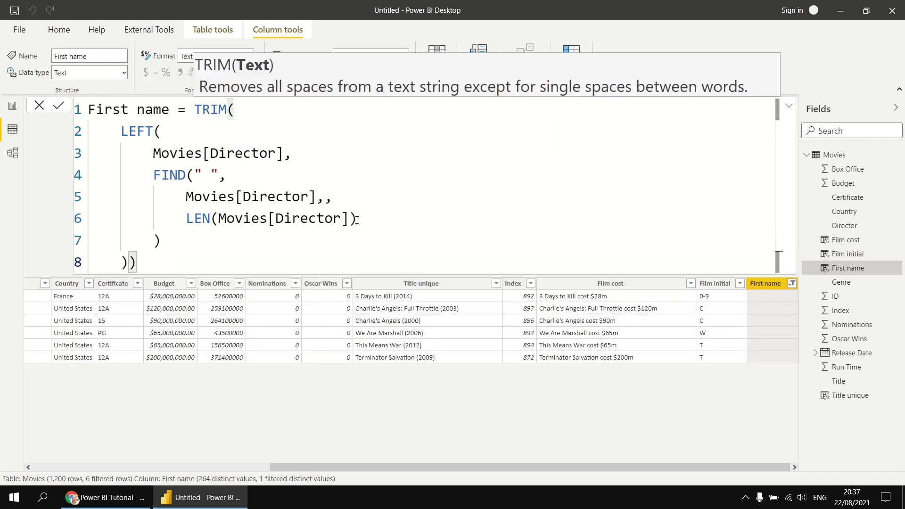
pyautogui.hotkey('shift', 'Return')
pyautogui.press('BackSpace')
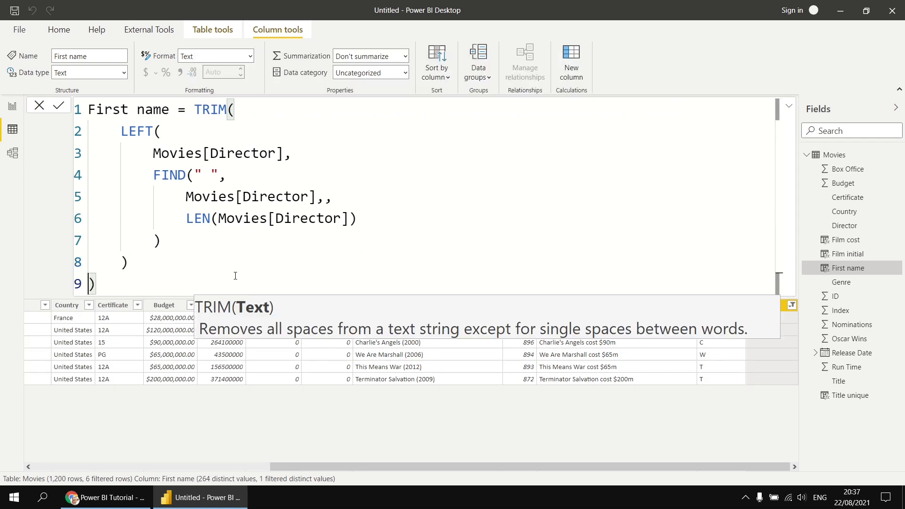
pyautogui.press('Return')
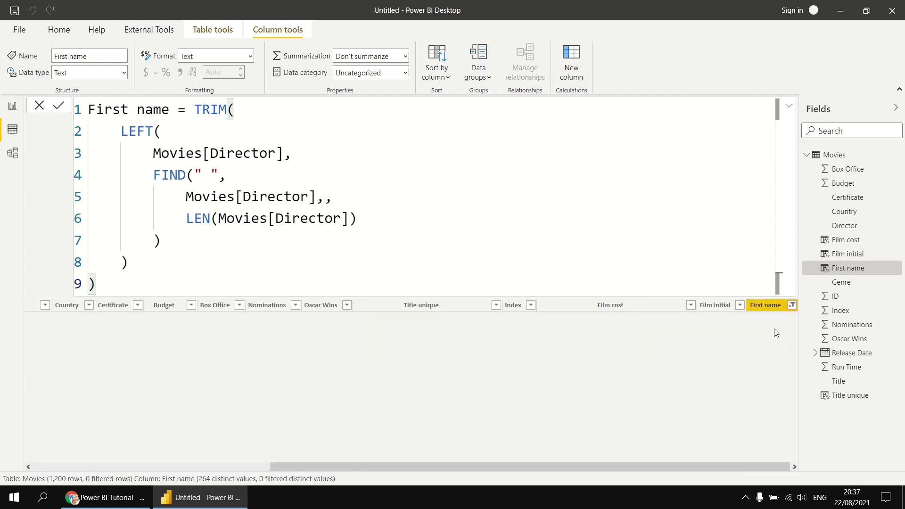
# Filter the First name column to McG and check the extracted names in the matching rows
pyautogui.click(792, 306)
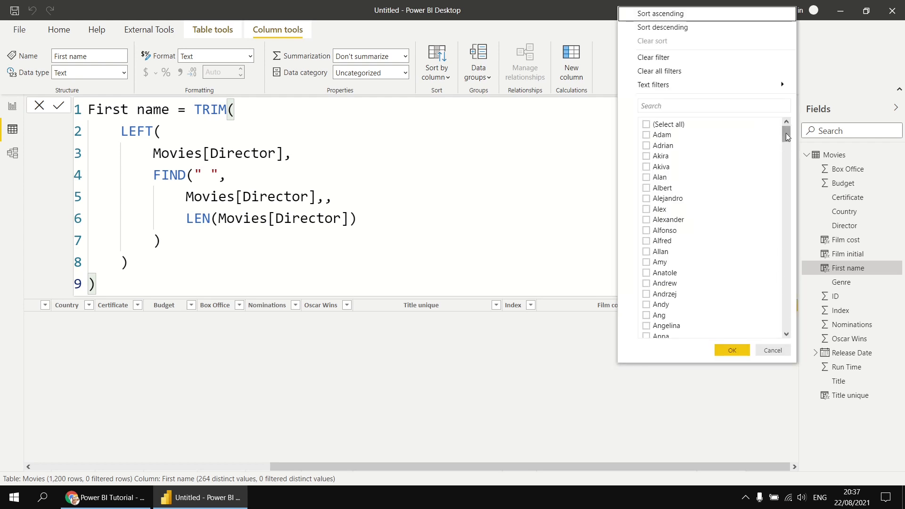
pyautogui.moveTo(785, 134); pyautogui.dragTo(783, 260)
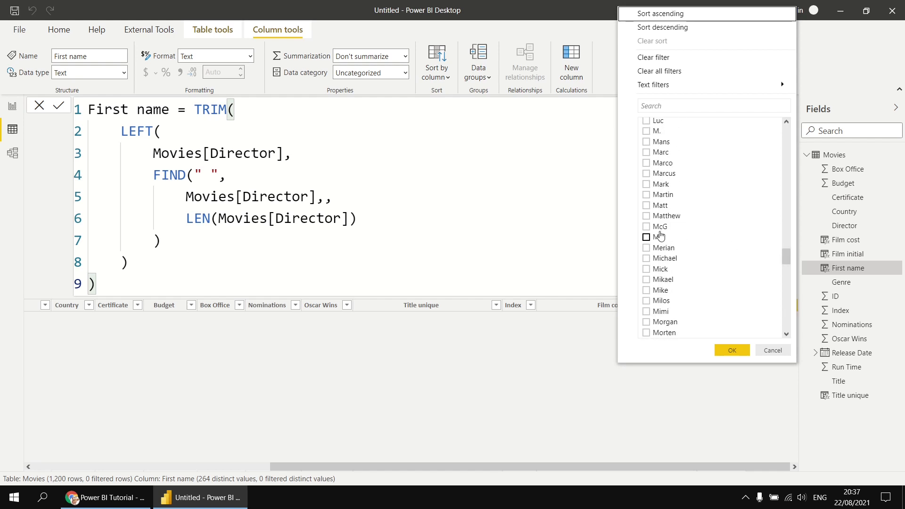
pyautogui.click(646, 227)
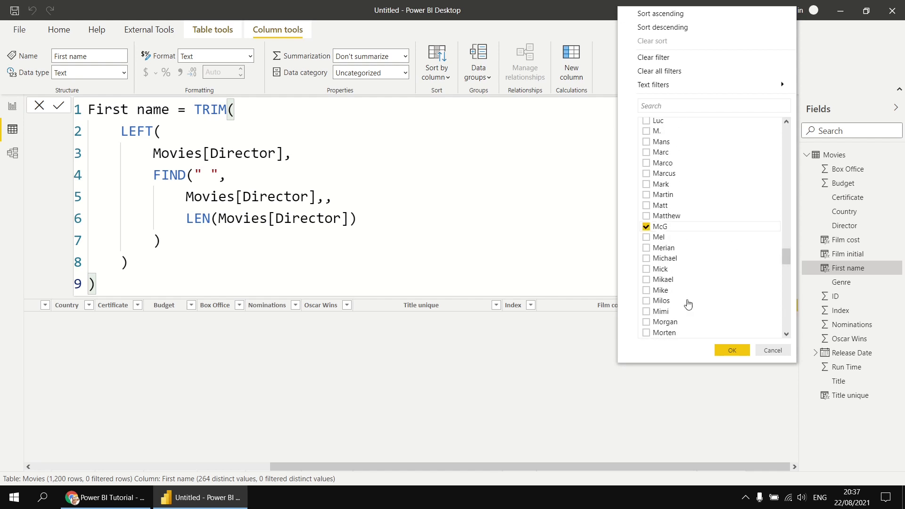
pyautogui.click(731, 351)
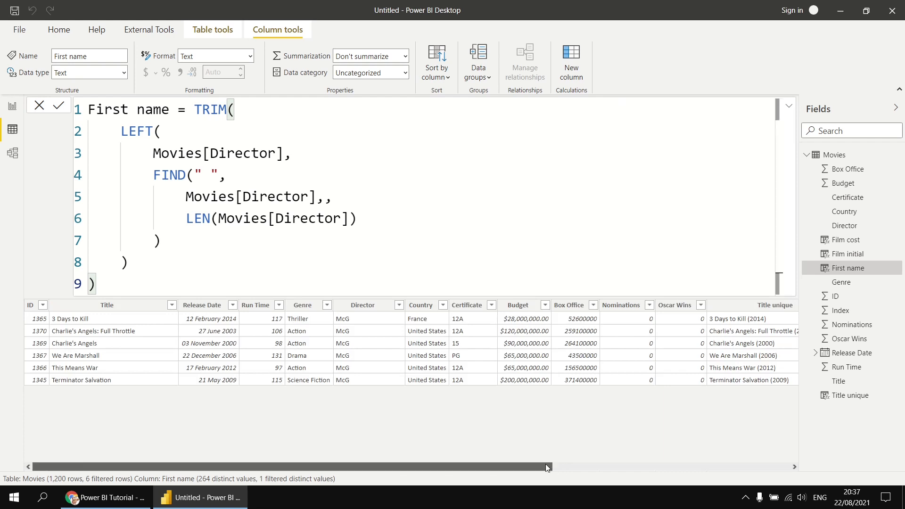
pyautogui.moveTo(544, 464); pyautogui.dragTo(782, 465)
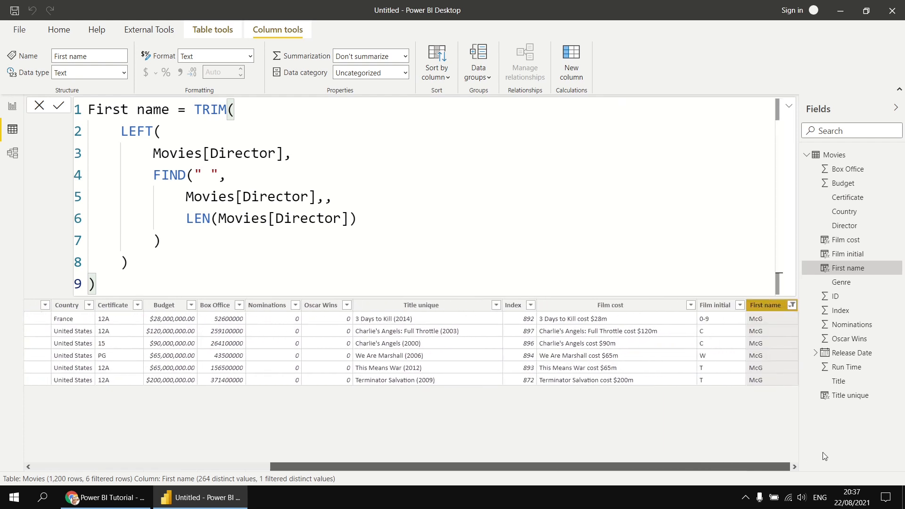
# Clear all filters from the Movies table, including the one on the First name column
pyautogui.click(792, 305)
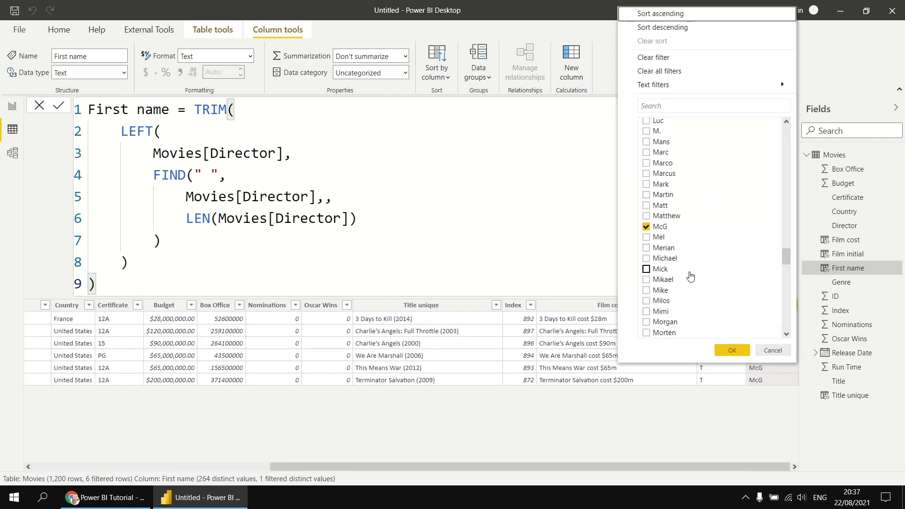
pyautogui.moveTo(782, 258); pyautogui.dragTo(676, 77)
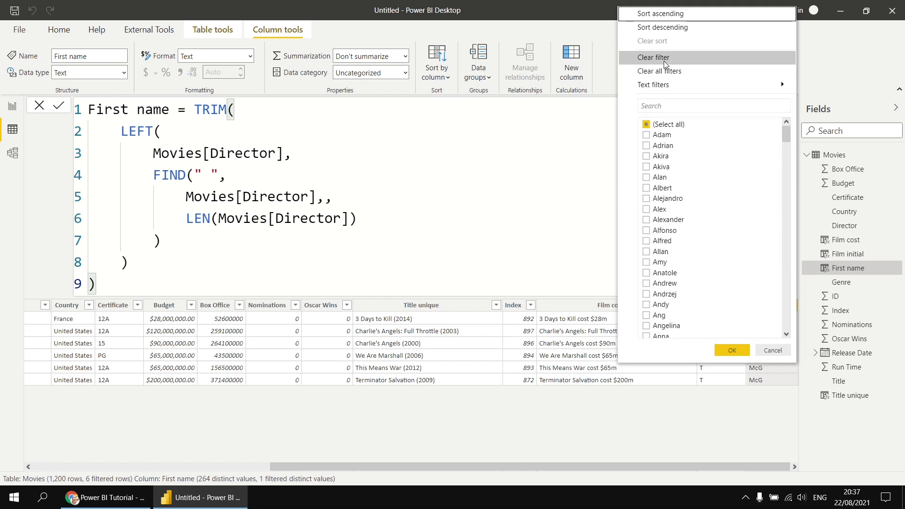
pyautogui.click(664, 71)
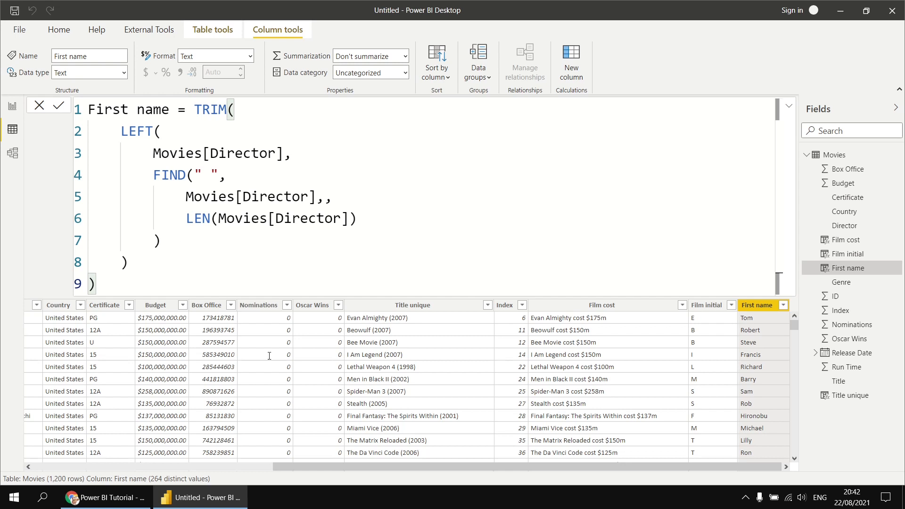
# Add a calculated column named Other names using RIGHT, with Movies[Director] as the text argument on its own indented line
pyautogui.moveTo(318, 468); pyautogui.dragTo(178, 467)
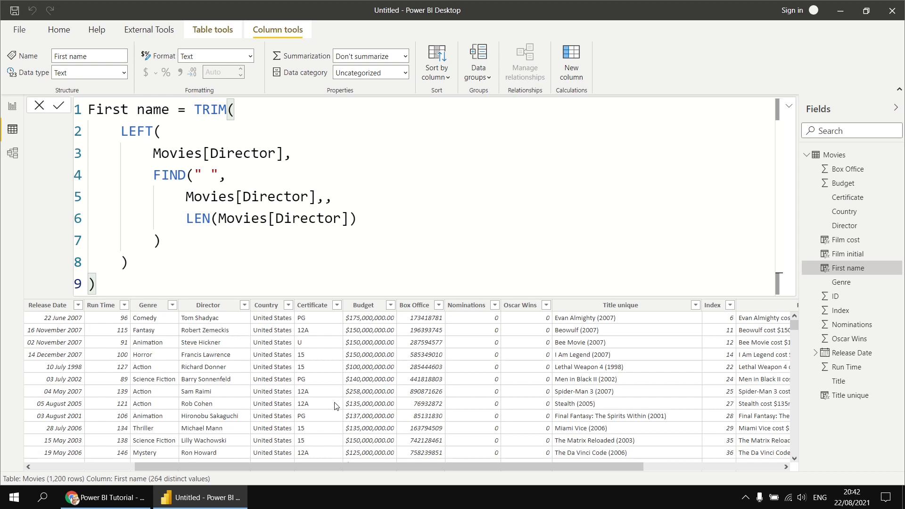
pyautogui.moveTo(363, 467); pyautogui.dragTo(620, 470)
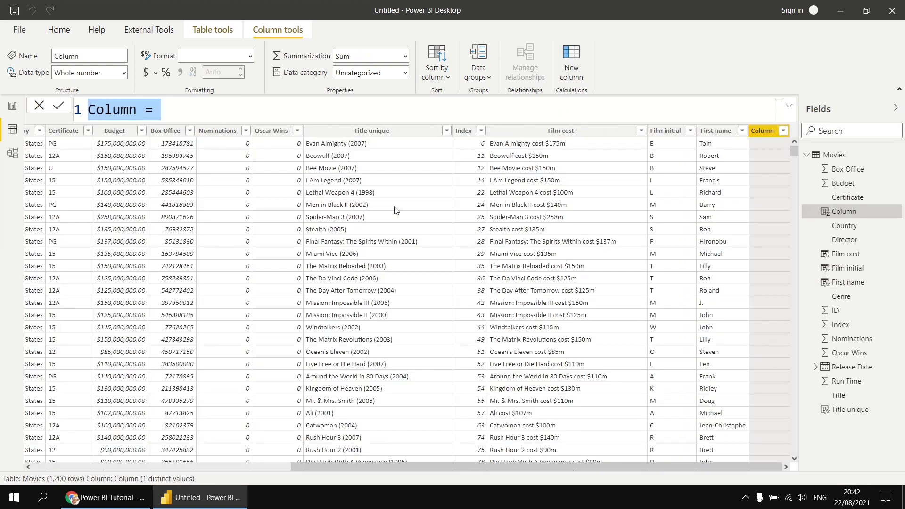
pyautogui.write('Other names')
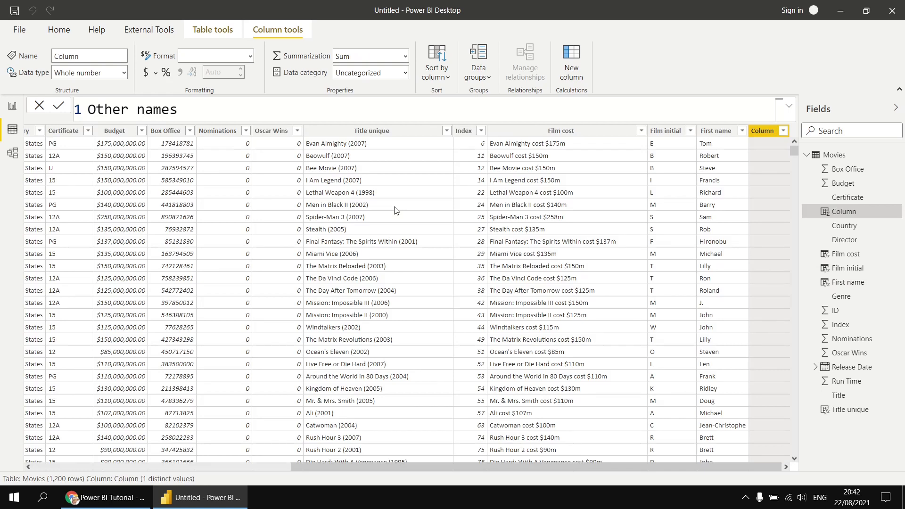
pyautogui.write(' = righ')
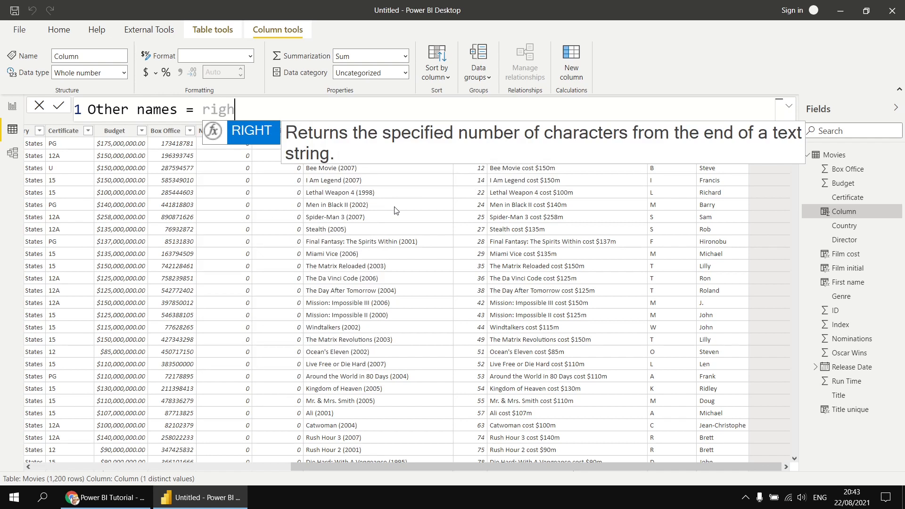
pyautogui.press('Tab')
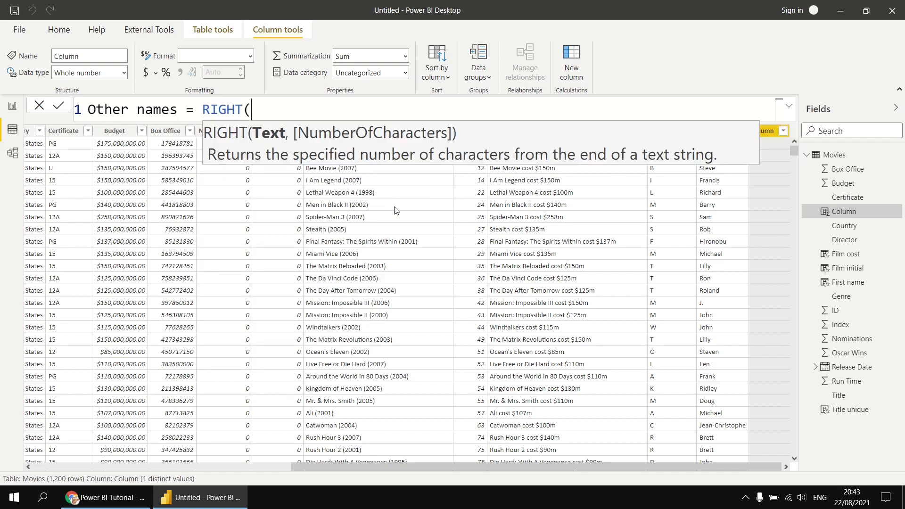
pyautogui.hotkey('shift', 'Return')
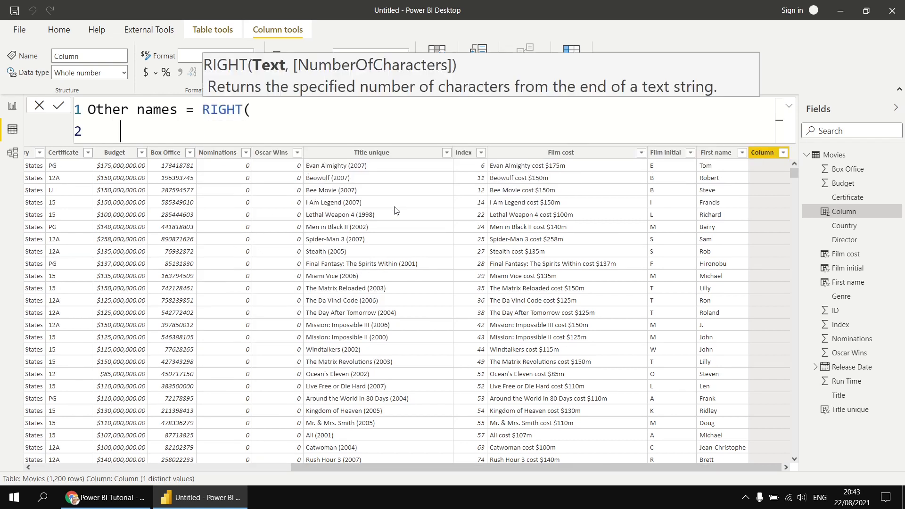
pyautogui.write('dir')
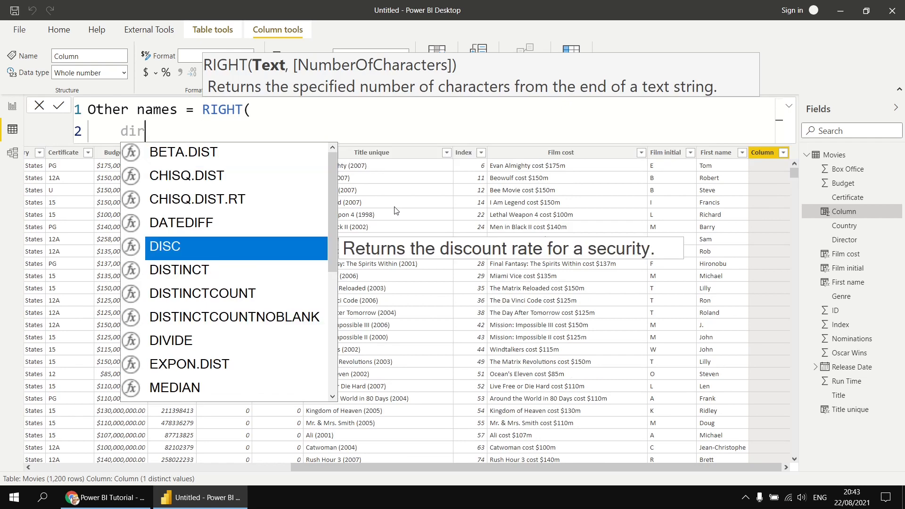
pyautogui.press('Tab')
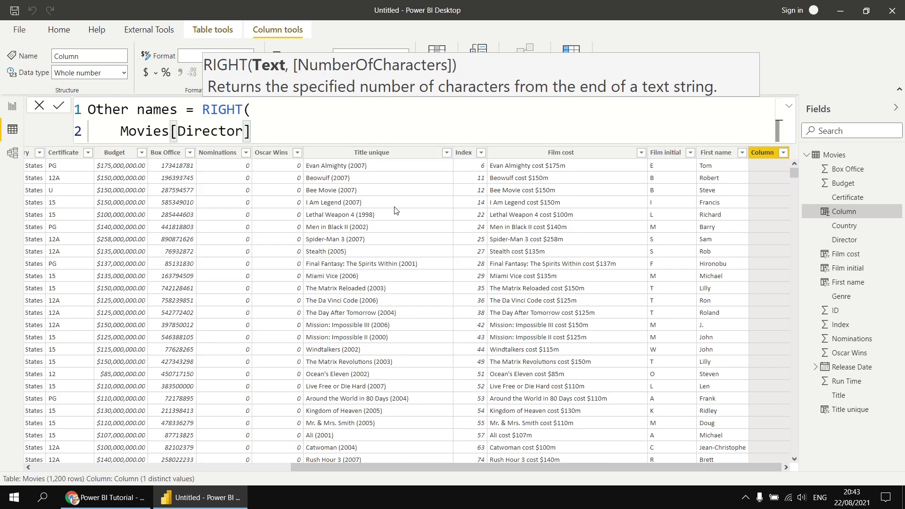
pyautogui.write(',')
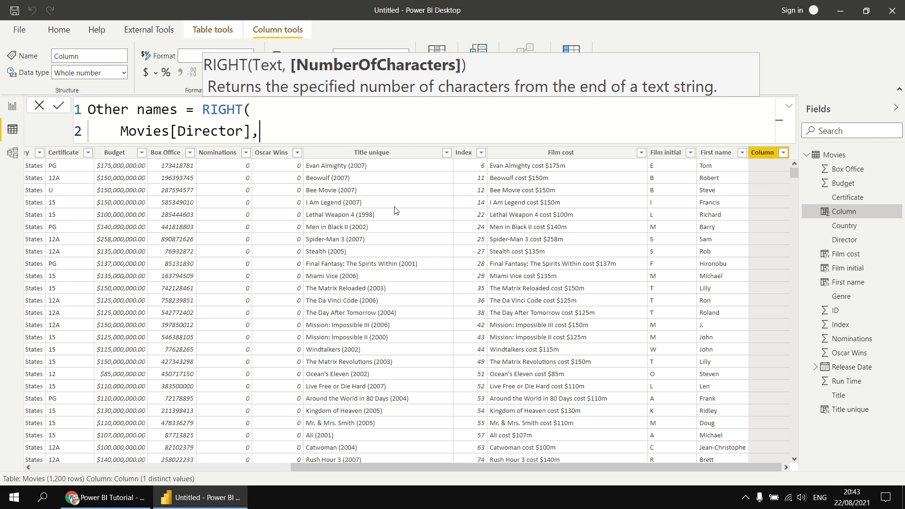
# Start RIGHT's number-of-characters argument on a new line with LEN(Movies[Director]) followed by a minus sign
pyautogui.hotkey('shift', 'Return')
pyautogui.write('len(')
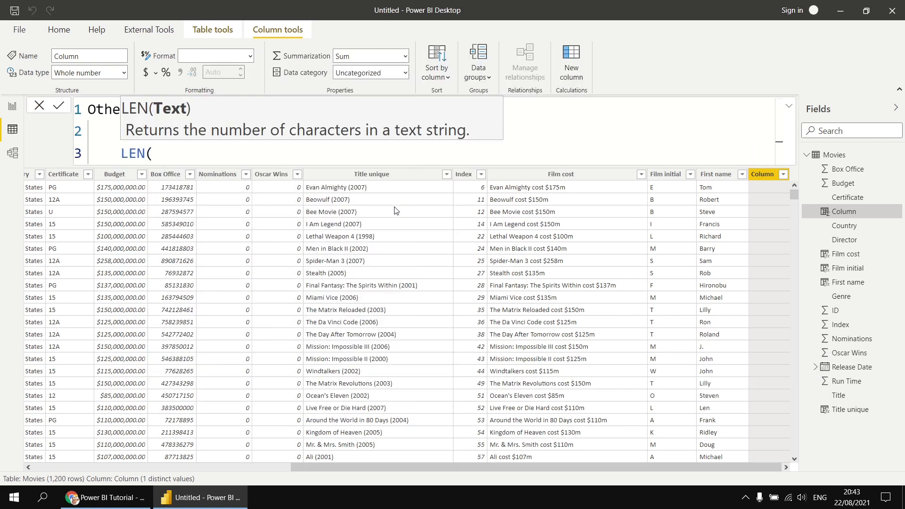
pyautogui.write('disc(')
pyautogui.press('BackSpace')
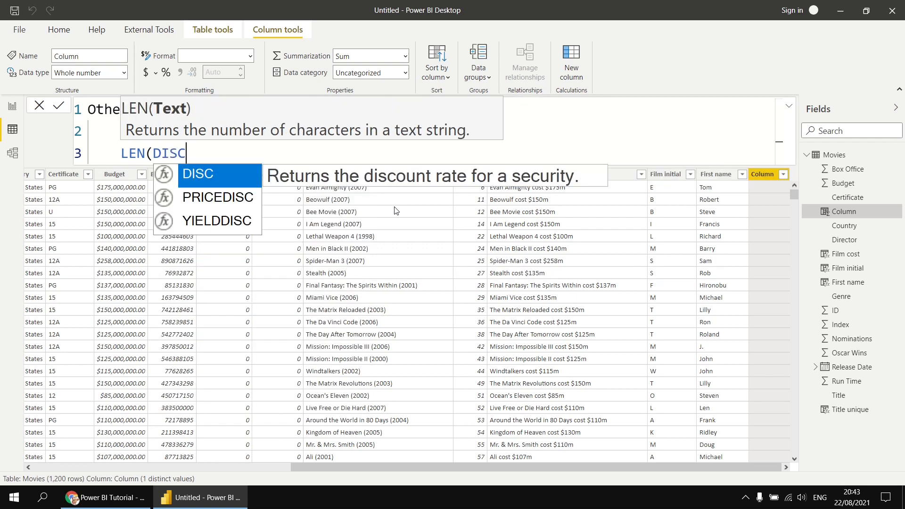
pyautogui.press('BackSpace')
pyautogui.press('BackSpace')
pyautogui.write('re')
pyautogui.press('Tab')
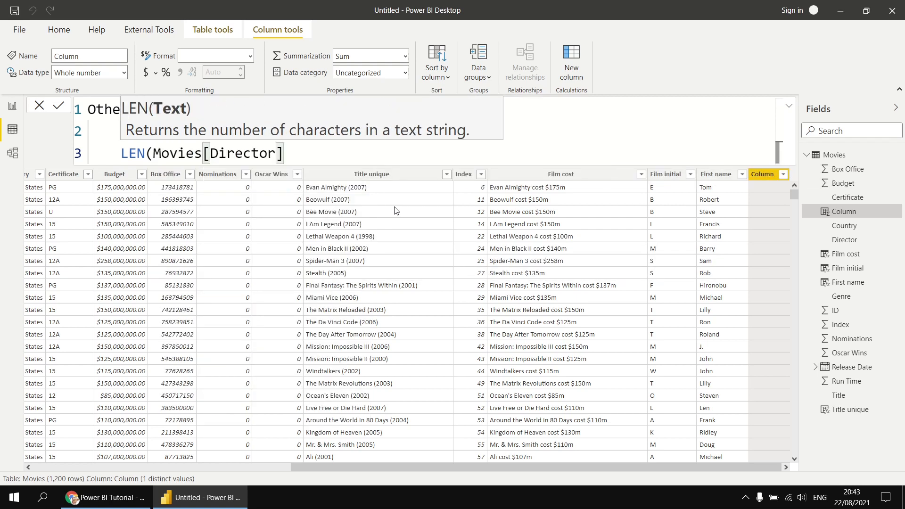
pyautogui.write(') -')
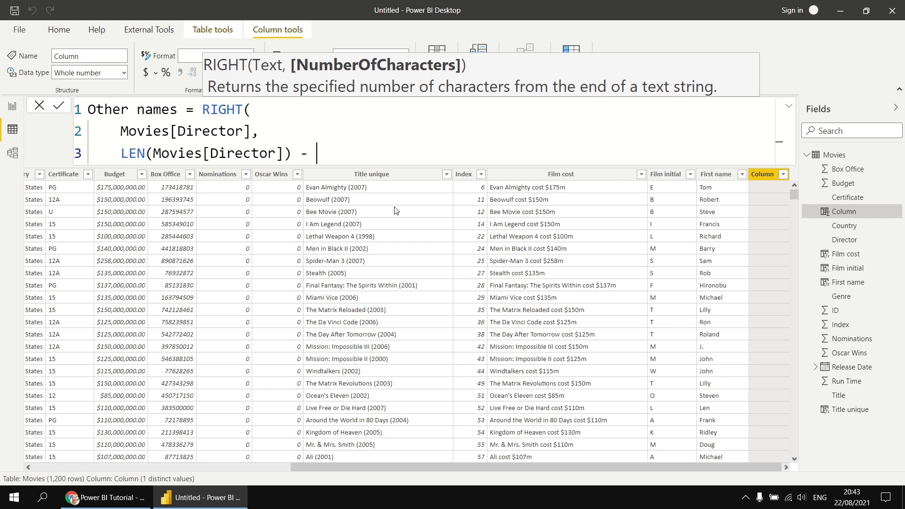
# Append a FIND function after the minus sign, with a single space " " as its search text on a separate line
pyautogui.write('fdin')
pyautogui.press('BackSpace')
pyautogui.press('BackSpace')
pyautogui.press('BackSpace')
pyautogui.write('in')
pyautogui.press('Tab')
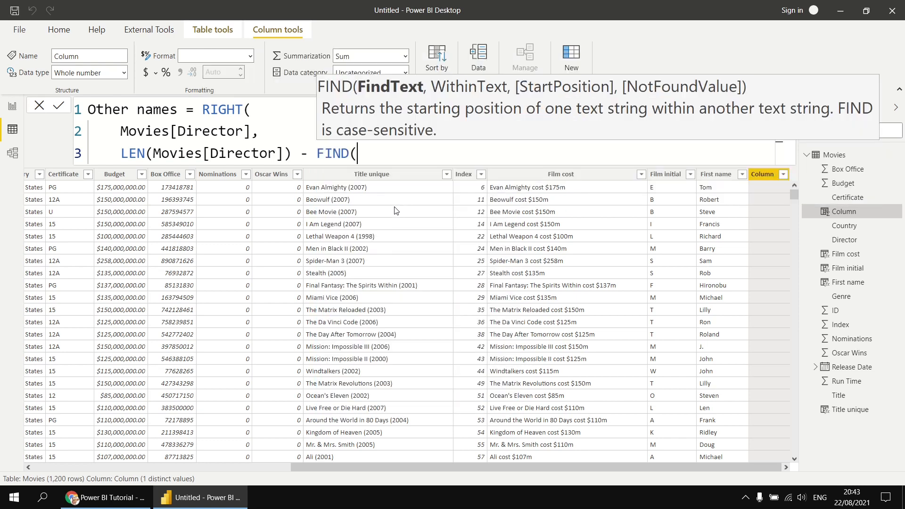
pyautogui.hotkey('shift', 'Return')
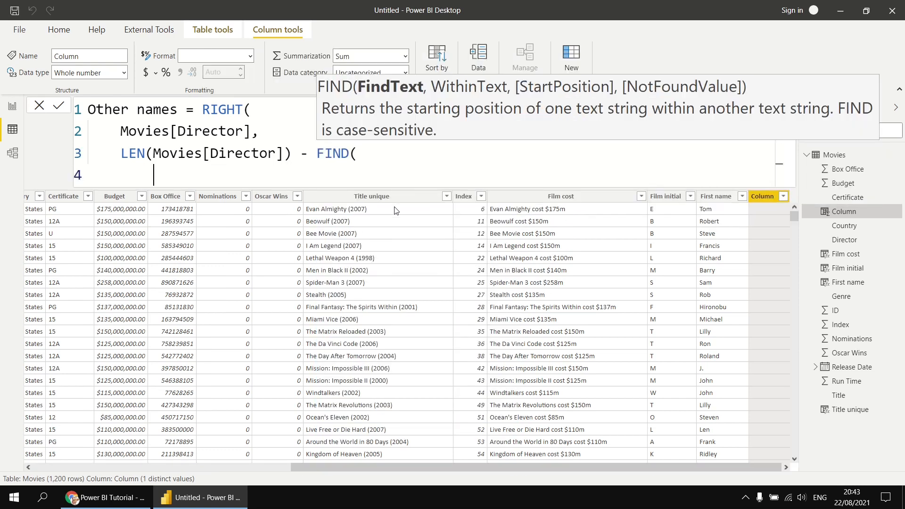
pyautogui.write('" ",')
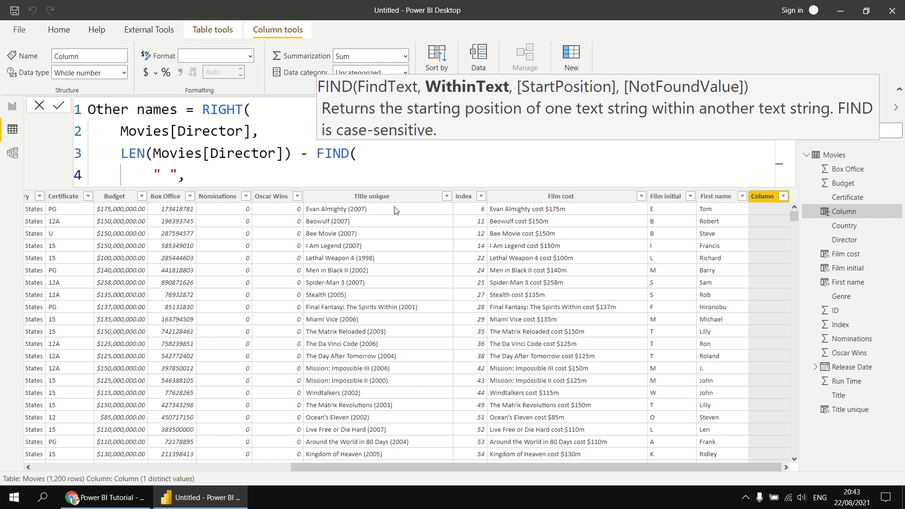
# Enter Movies[Director] on a new line as the text FIND searches within, leaving the start position empty
pyautogui.hotkey('shift', 'Return')
pyautogui.write('dire')
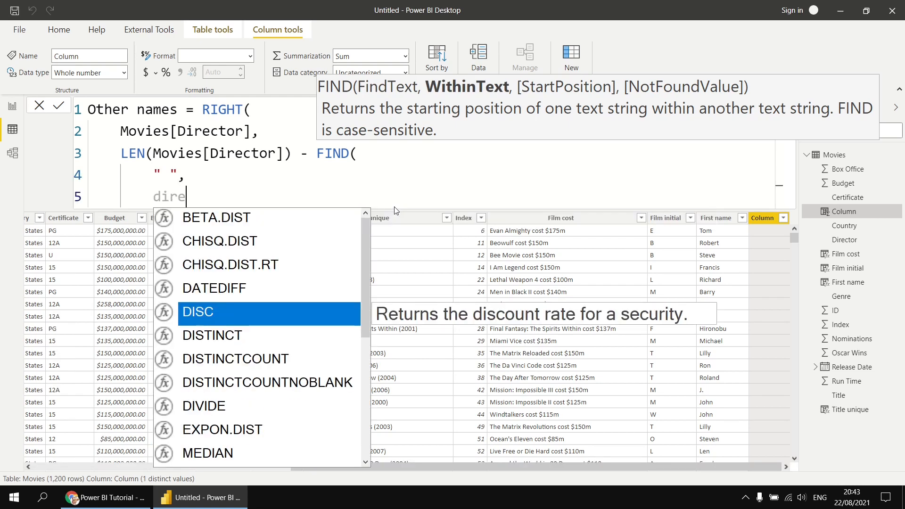
pyautogui.press('Tab')
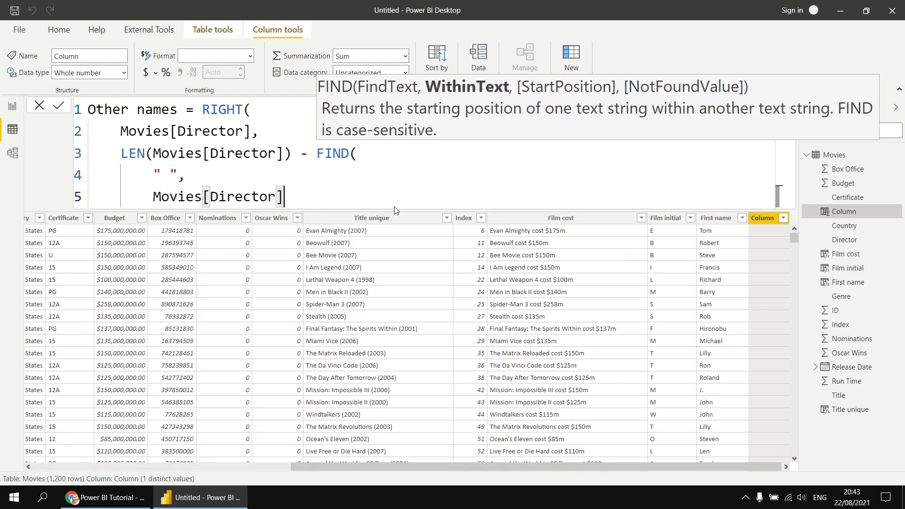
pyautogui.write(',')
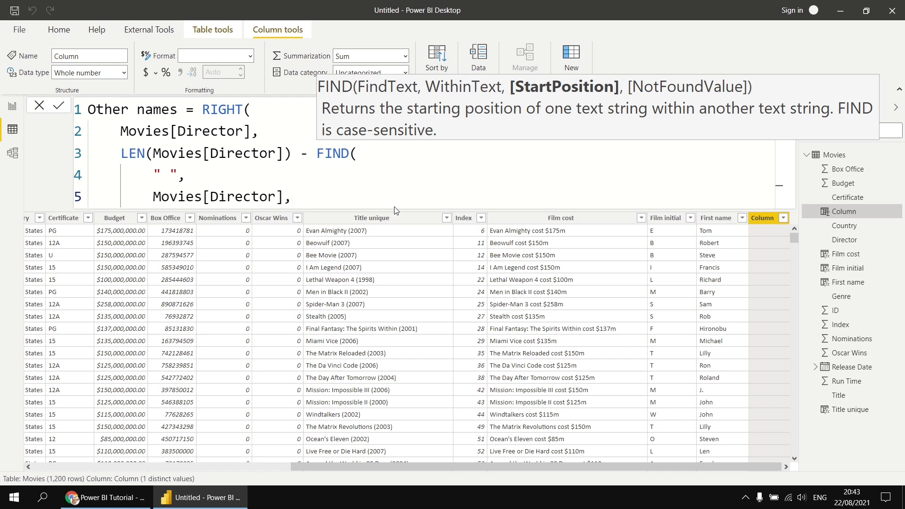
pyautogui.write(',')
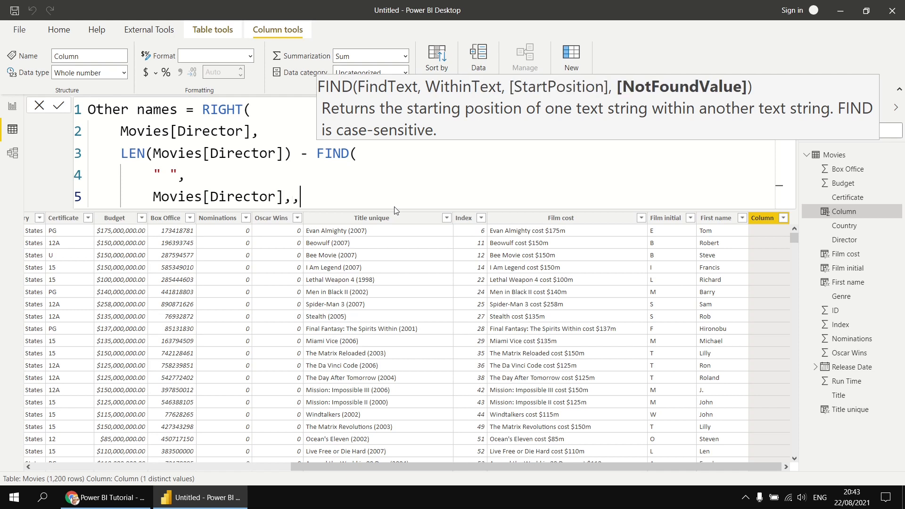
# Supply LEN(Movies[Director]) on a new line as FIND's not-found value
pyautogui.hotkey('shift', 'Return')
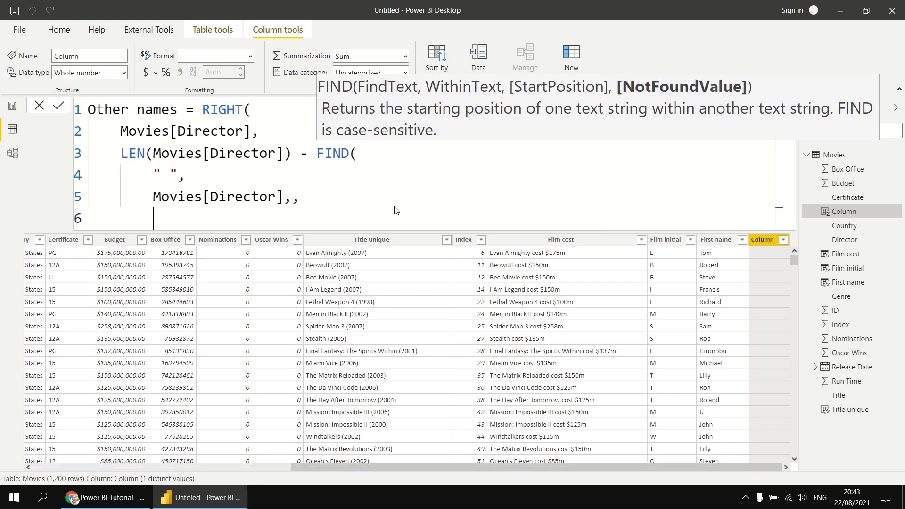
pyautogui.write('LEN')
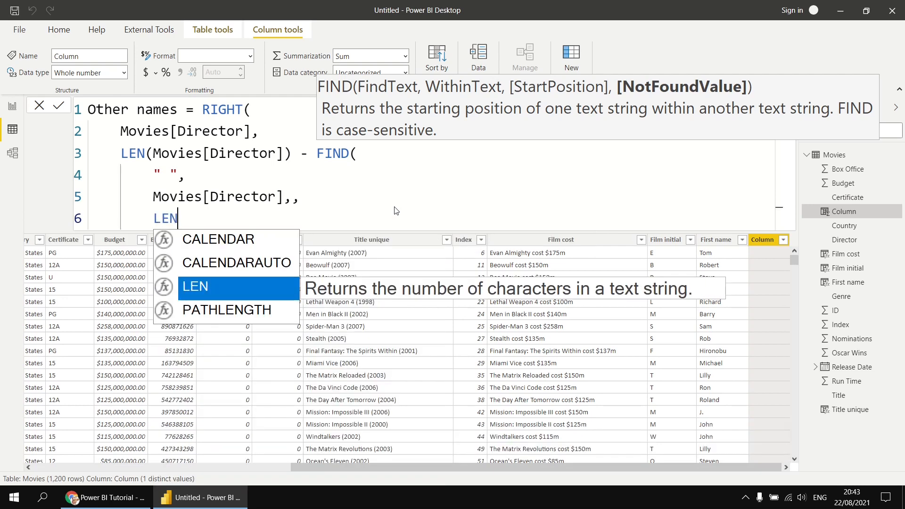
pyautogui.write('(dire')
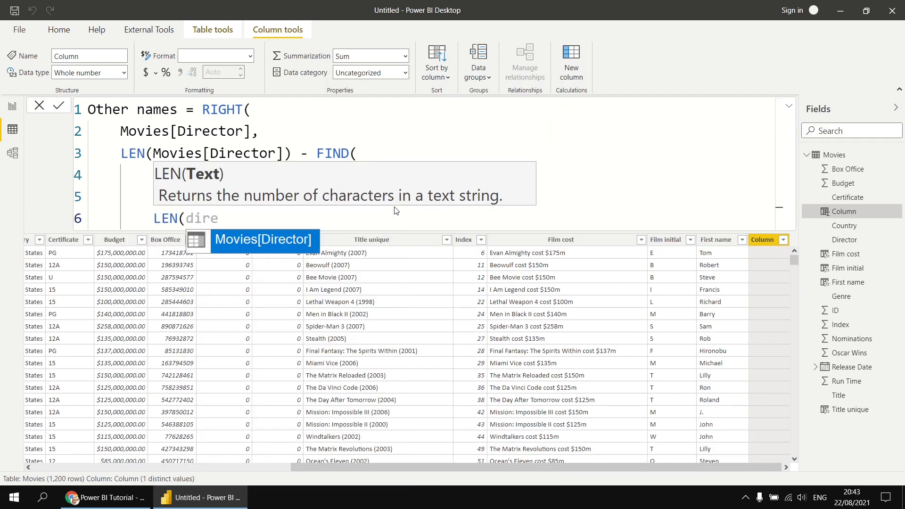
pyautogui.press('Tab')
pyautogui.write(')')
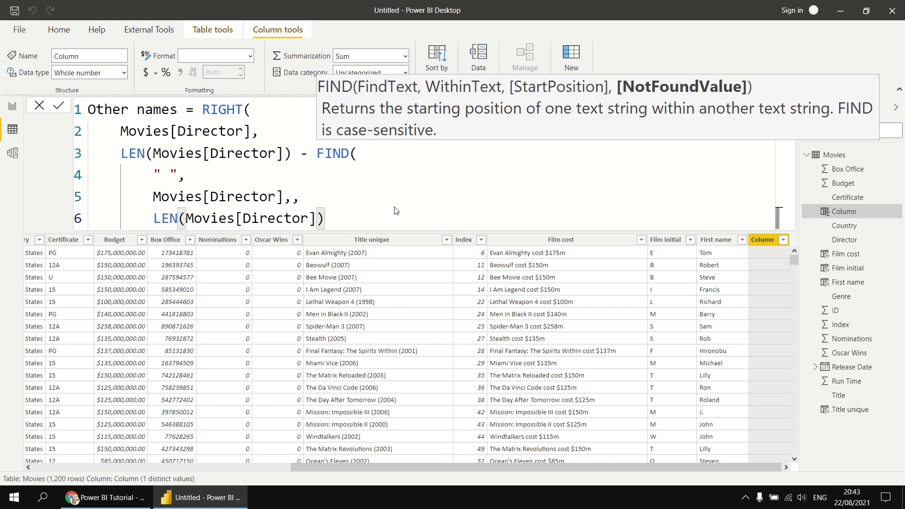
# Close FIND and RIGHT with parentheses on separate outdented lines and commit the Other names formula
pyautogui.hotkey('shift', 'Return')
pyautogui.write(')')
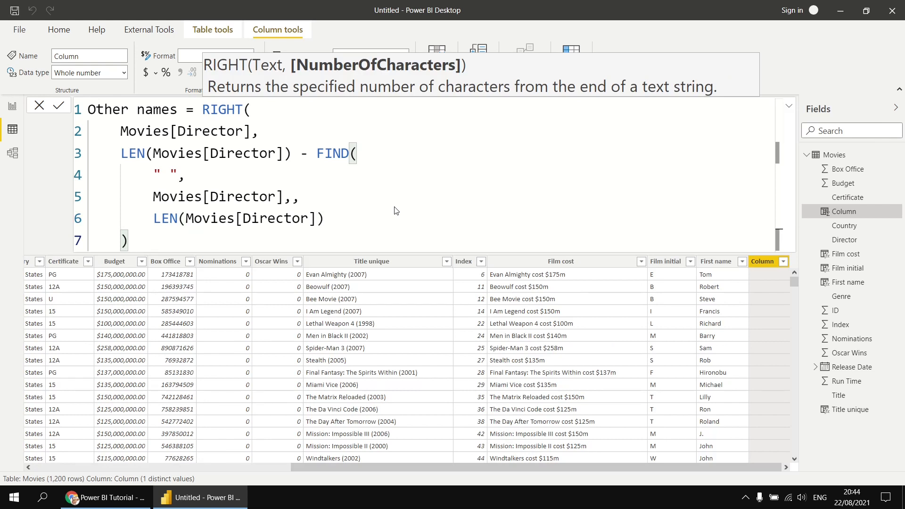
pyautogui.hotkey('shift', 'Return')
pyautogui.write(')')
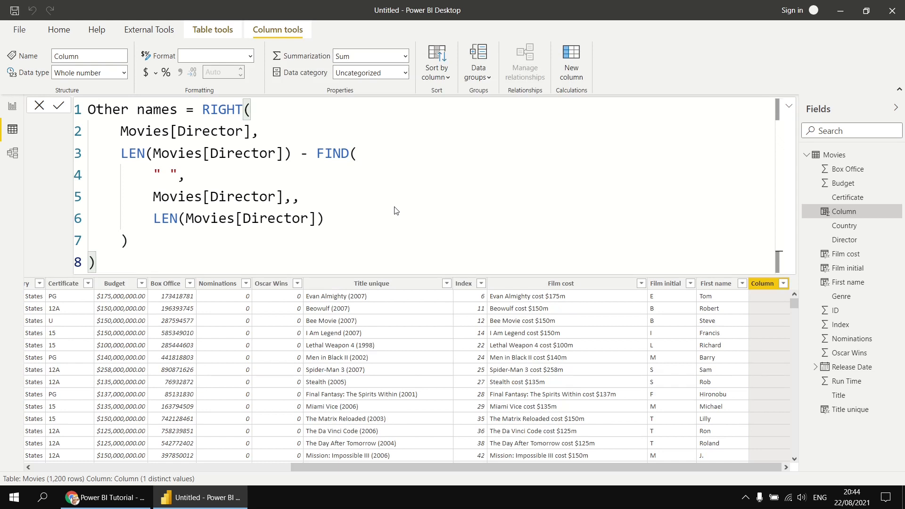
pyautogui.press('Return')
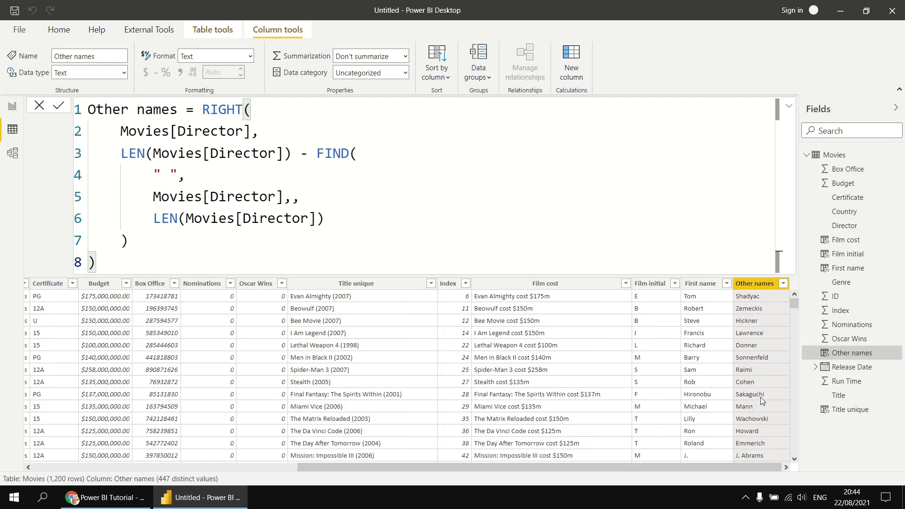
# Filter the Other names column to only the blank entry and check the matching films
pyautogui.click(782, 285)
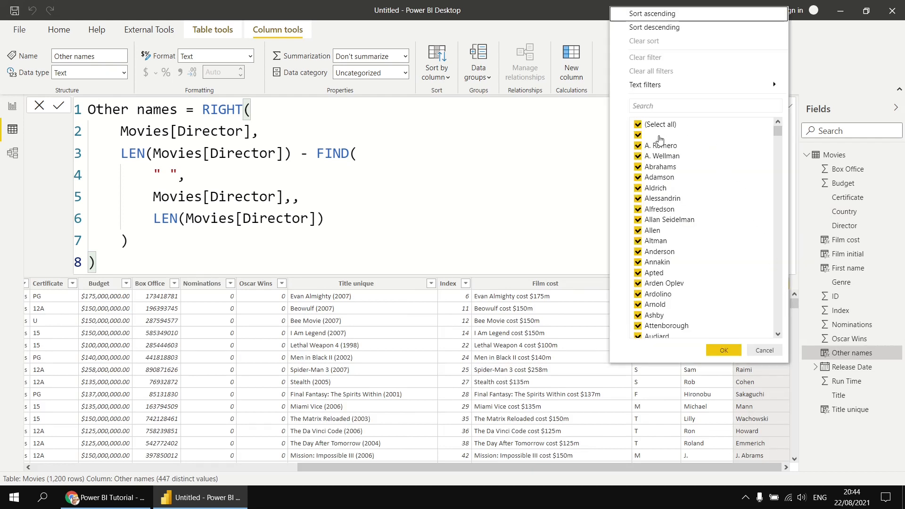
pyautogui.click(641, 125)
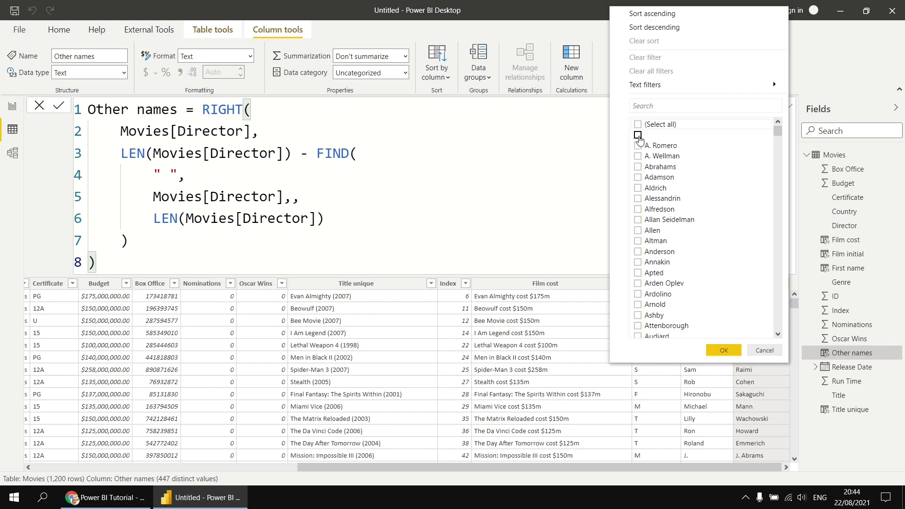
pyautogui.click(638, 135)
pyautogui.click(721, 348)
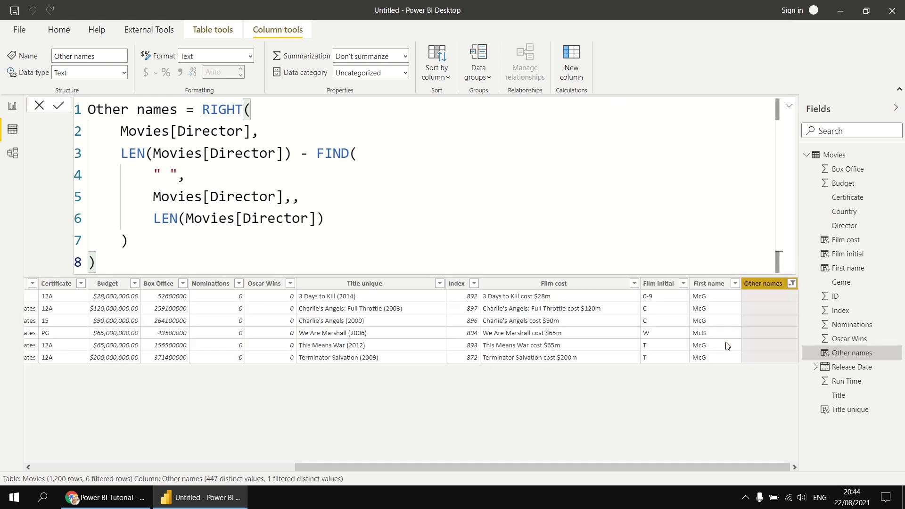
# Clear all filters on the Movies table from the Other names column's filter options
pyautogui.click(792, 283)
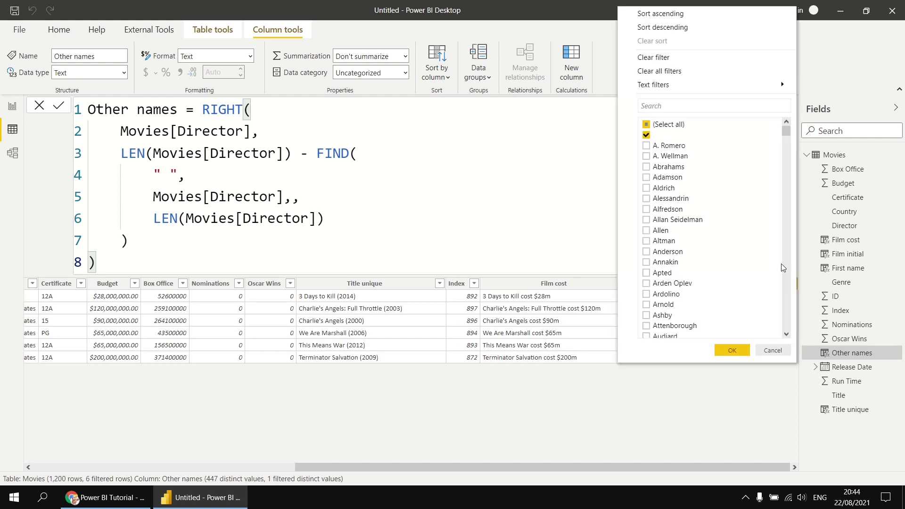
pyautogui.click(646, 125)
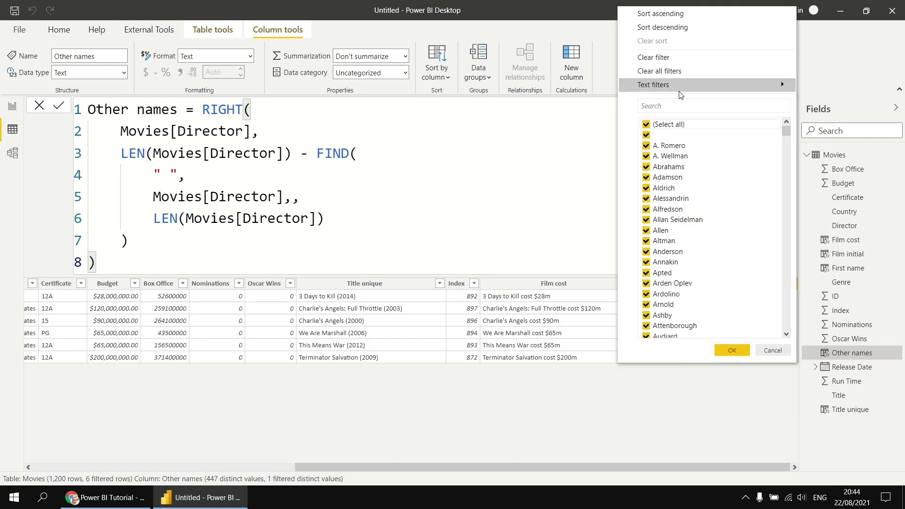
pyautogui.click(669, 74)
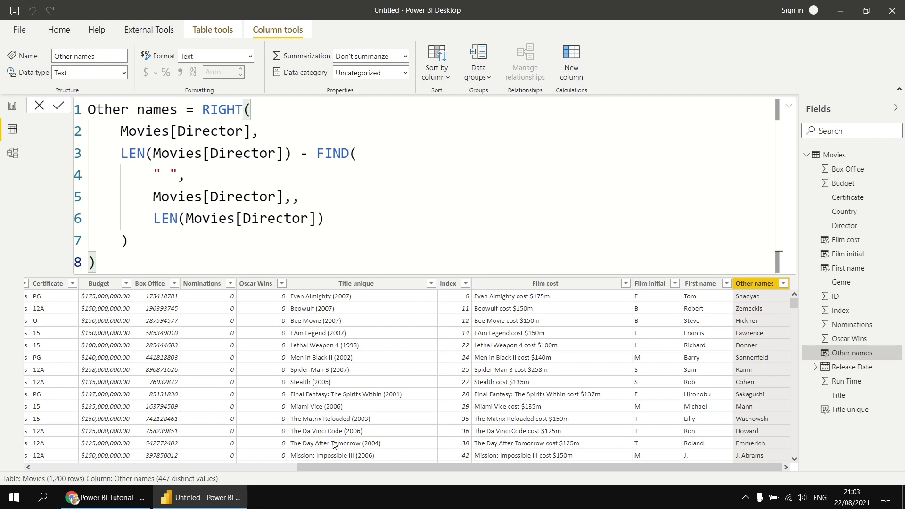
# Filter the Title column to the films found by searching its values for "harry potter"
pyautogui.moveTo(332, 468); pyautogui.dragTo(61, 469)
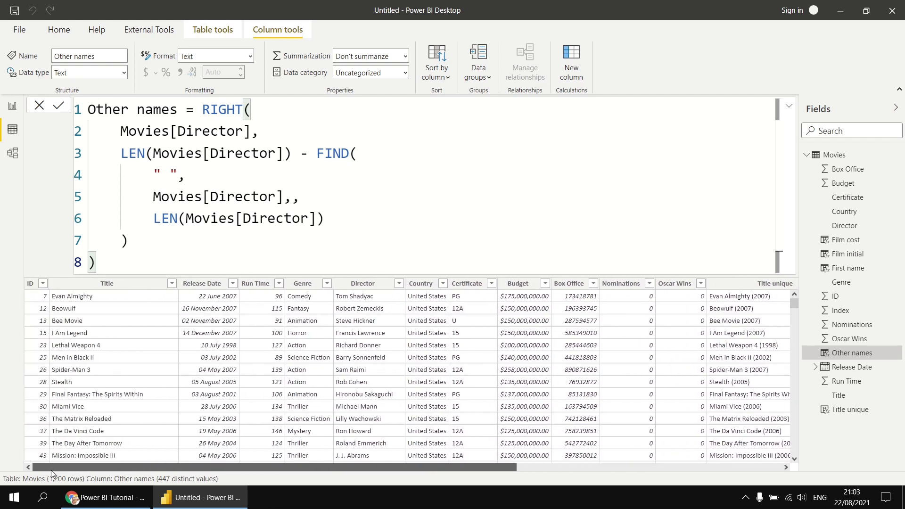
pyautogui.click(172, 283)
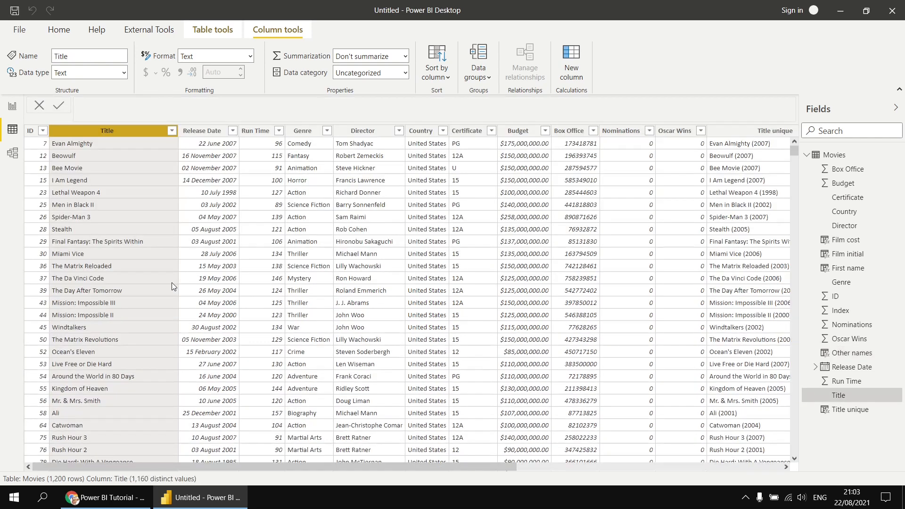
pyautogui.click(207, 104)
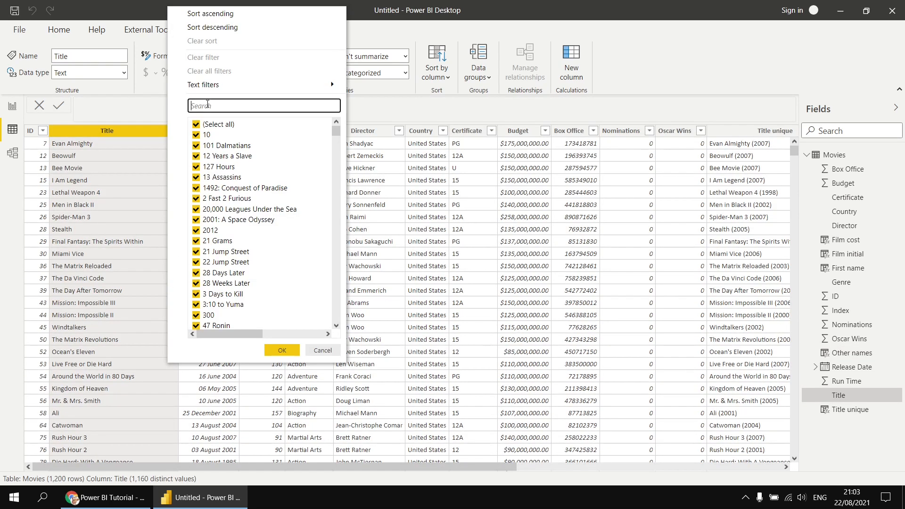
pyautogui.write('harry potter')
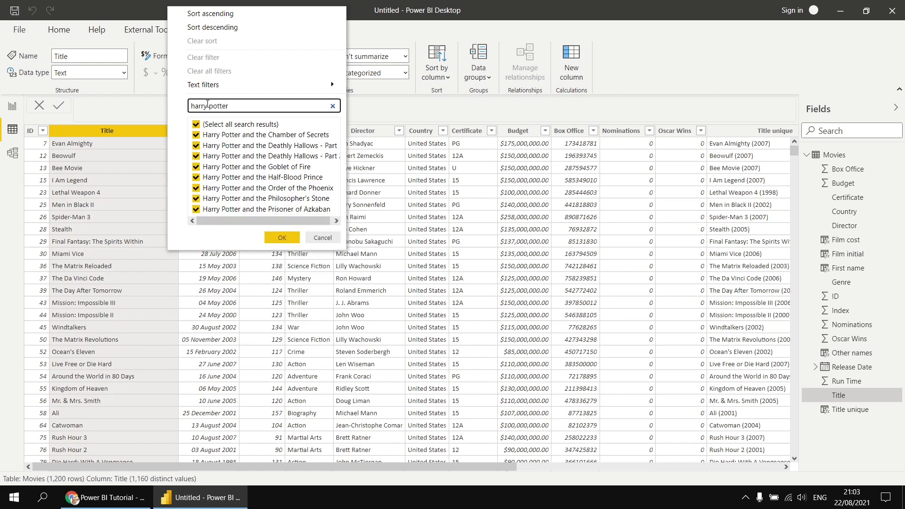
pyautogui.click(282, 237)
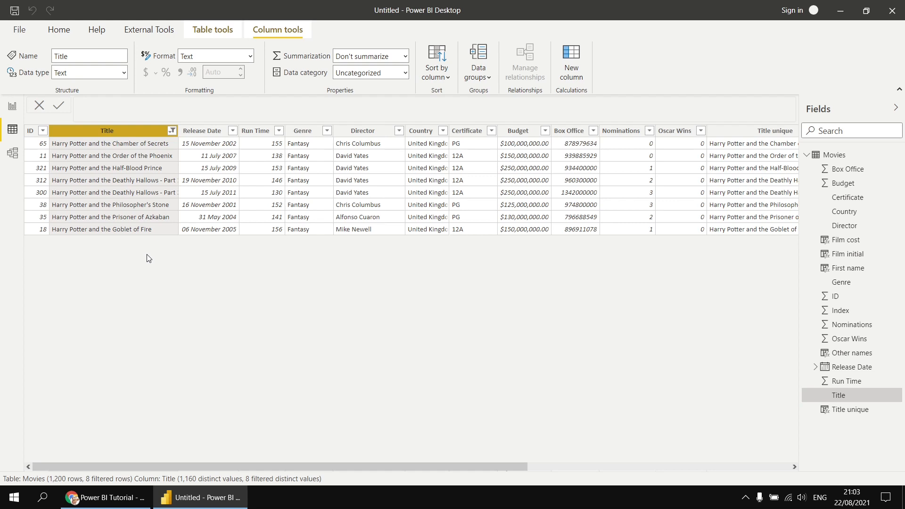
# Switch to Chrome and examine the Google results for "true hero of harry potter"
pyautogui.click(91, 499)
pyautogui.click(479, 14)
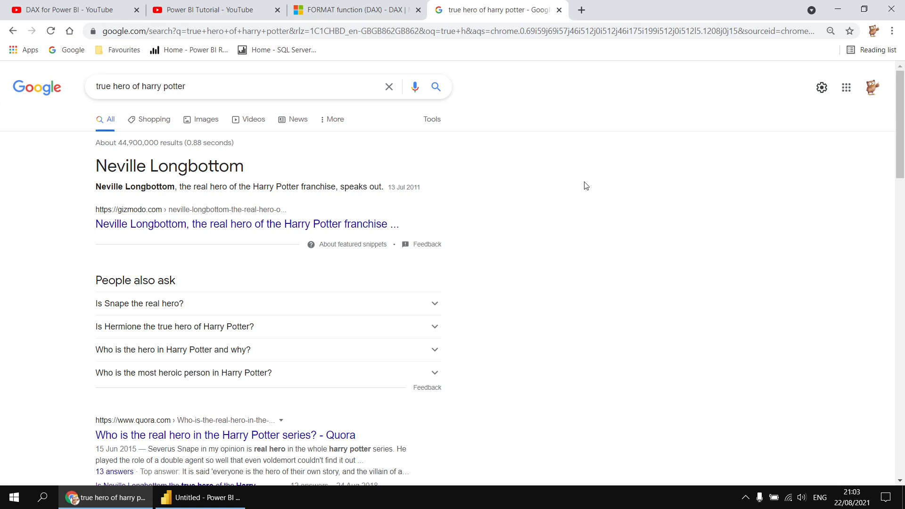
pyautogui.scroll(-1, 584, 186)
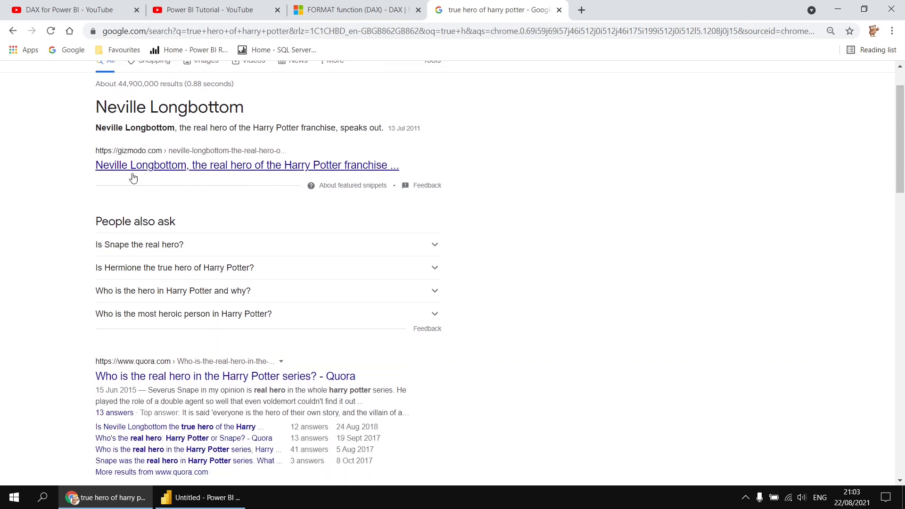
pyautogui.scroll(-1, 124, 198)
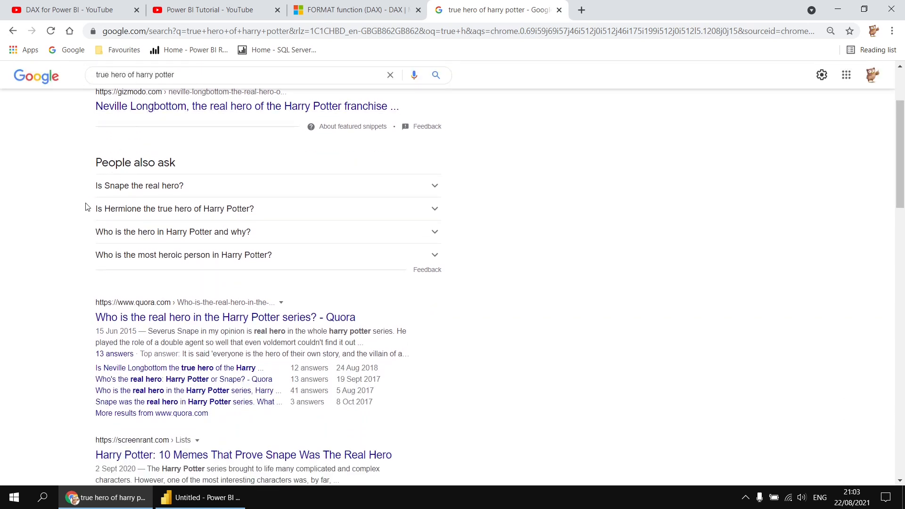
pyautogui.scroll(-3, 87, 206)
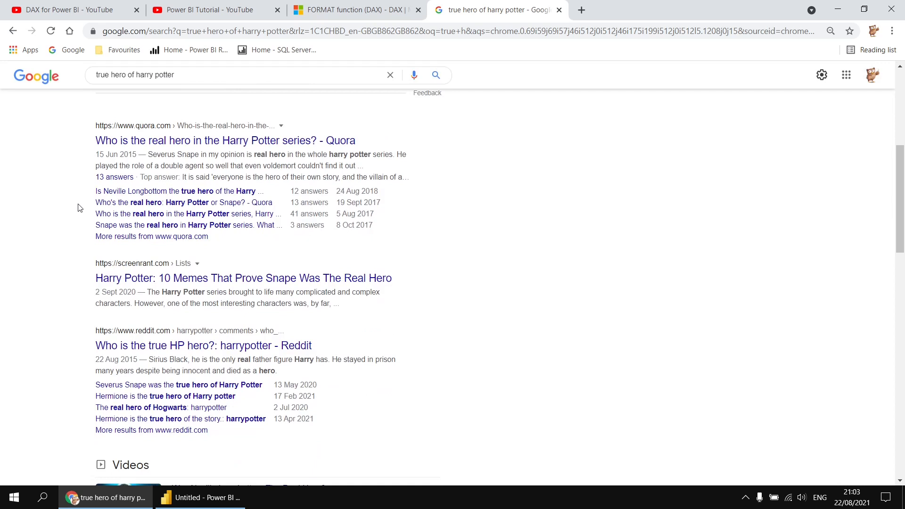
pyautogui.scroll(-3, 80, 208)
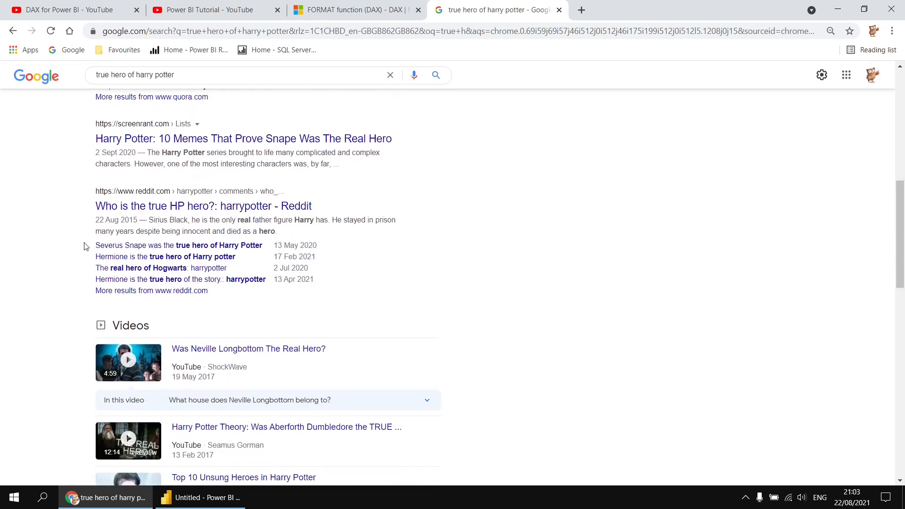
pyautogui.scroll(-7, 86, 240)
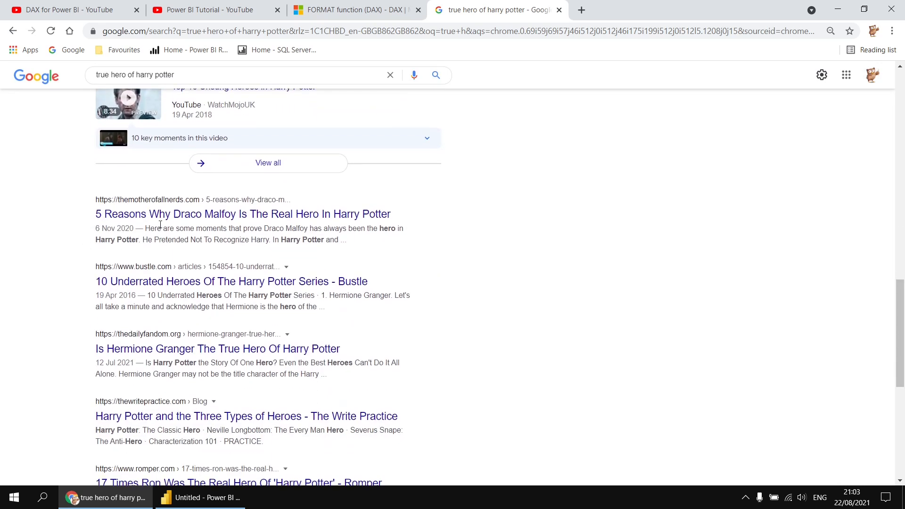
pyautogui.scroll(-1, 83, 225)
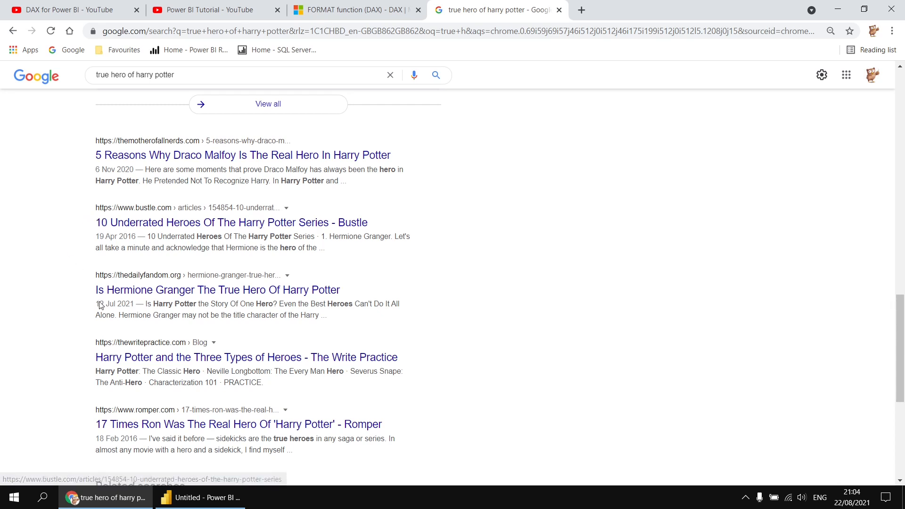
# Return to Power BI Desktop and start a new calculated column named True hero in the Movies table
pyautogui.click(198, 502)
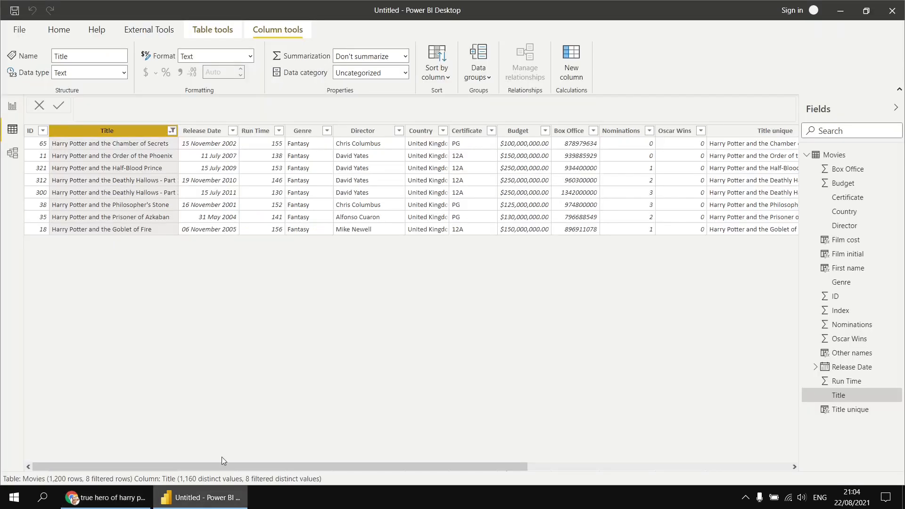
pyautogui.click(570, 59)
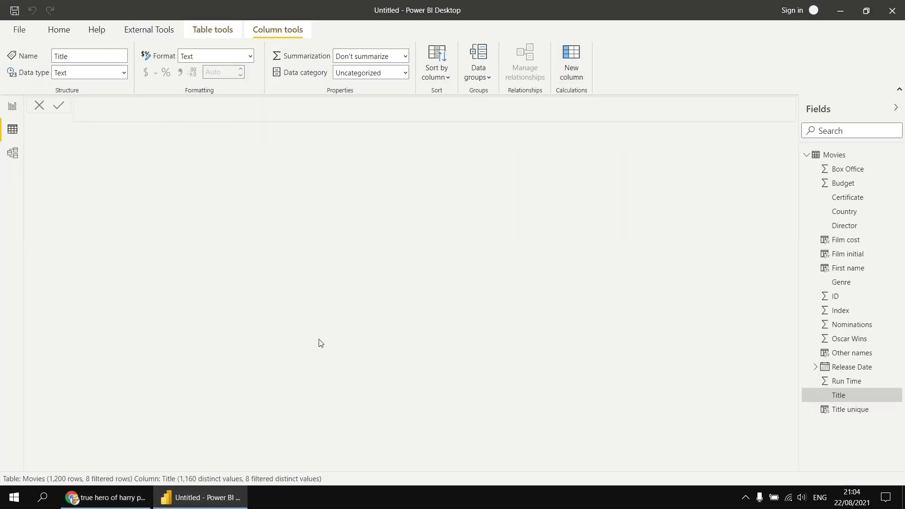
pyautogui.write('T')
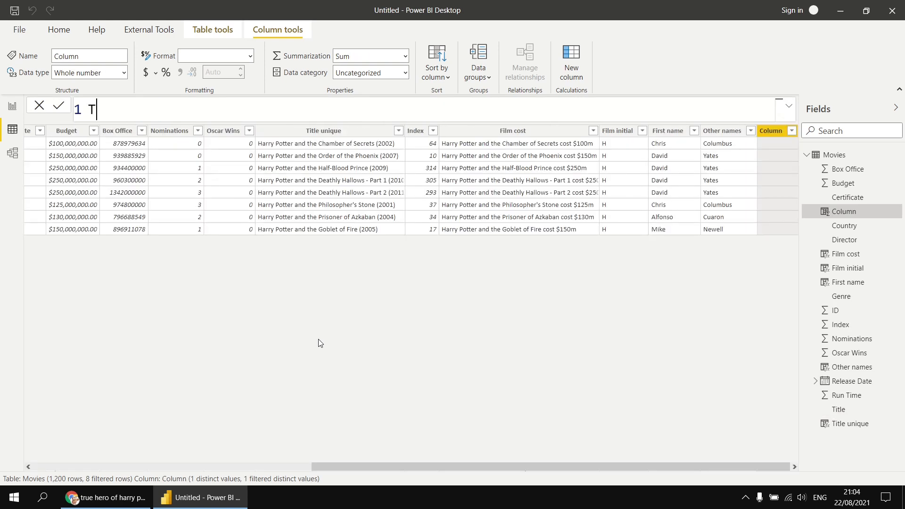
pyautogui.write('rue hero =')
# Try a REPLACE expression on Movies[Title] that swaps 12 characters from position 1 with "Deadpool"
pyautogui.write('repl')
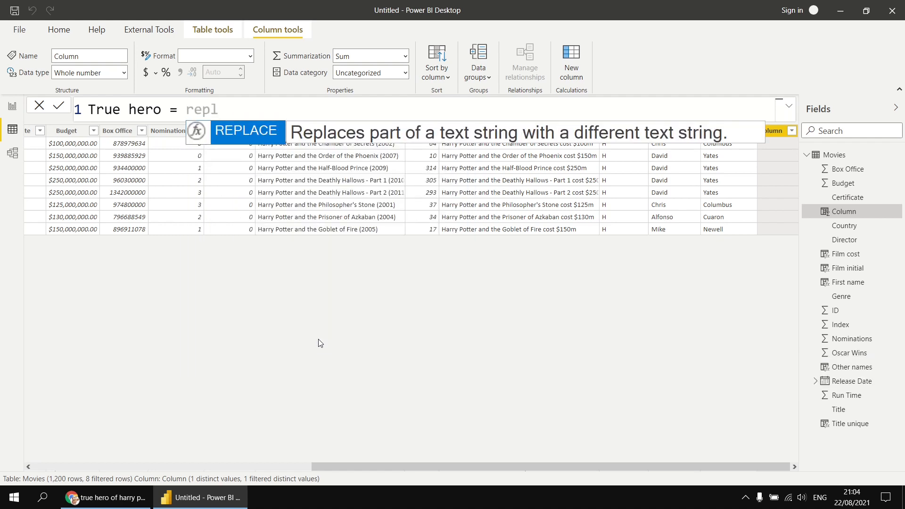
pyautogui.press('Tab')
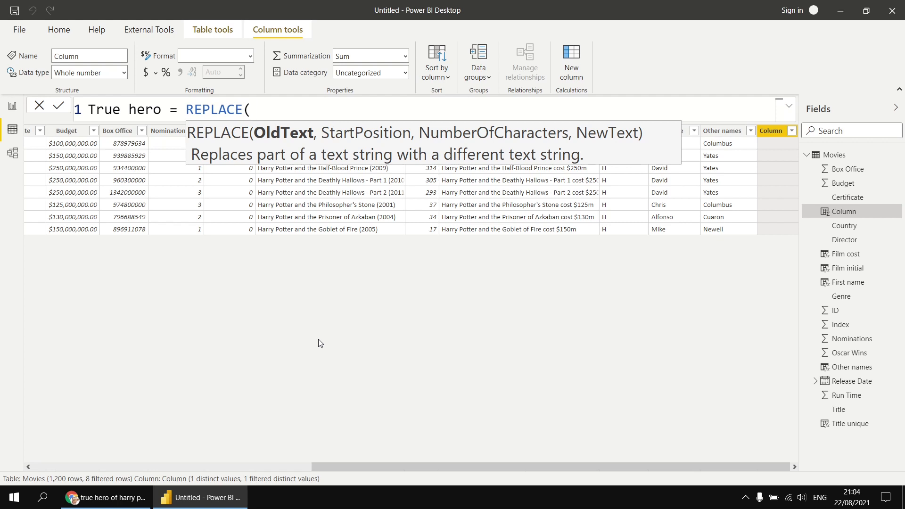
pyautogui.write('tit')
pyautogui.press('Tab')
pyautogui.write(', ')
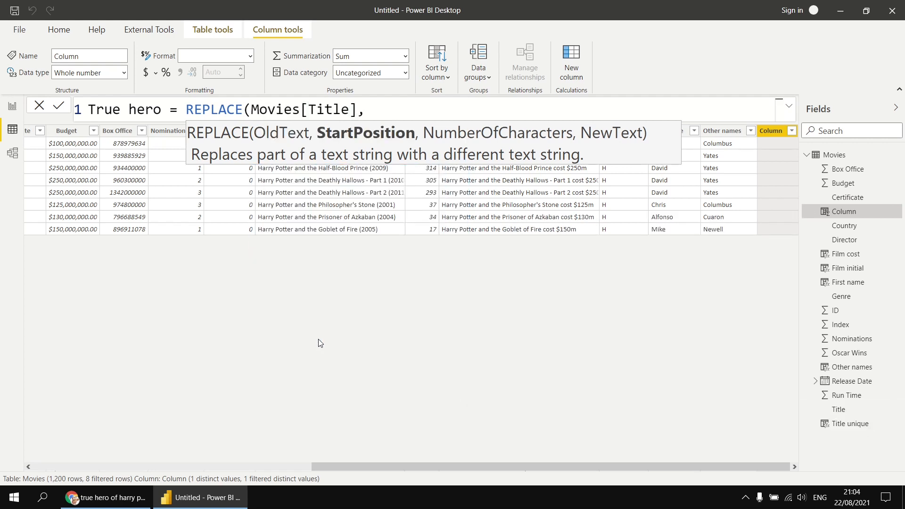
pyautogui.write('1, ')
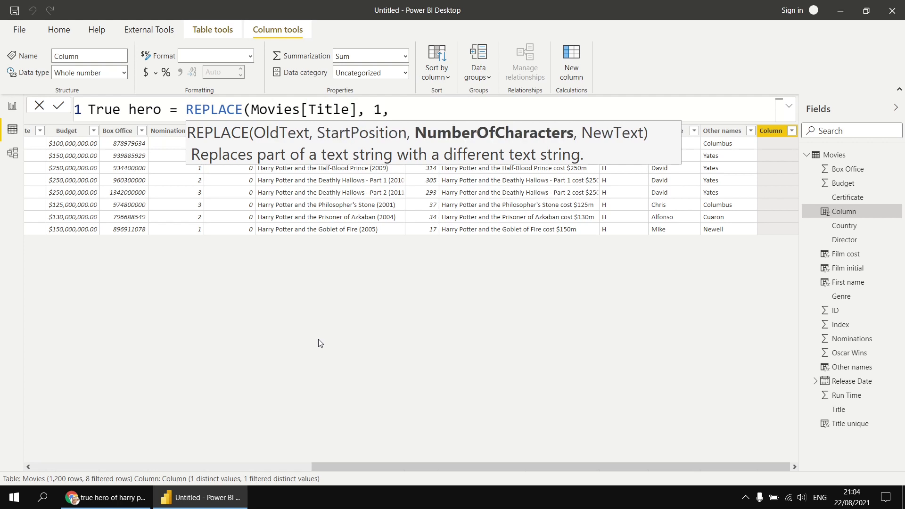
pyautogui.write('12, "')
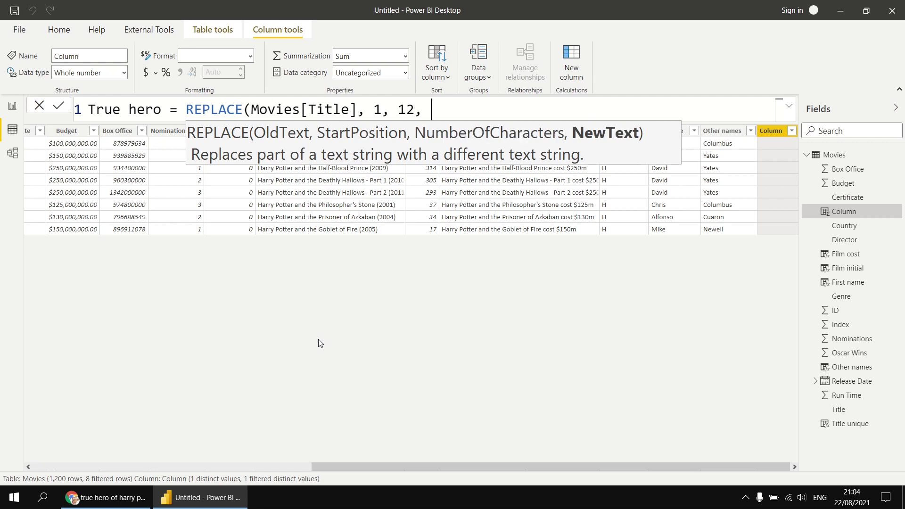
pyautogui.write('Deadpool"')
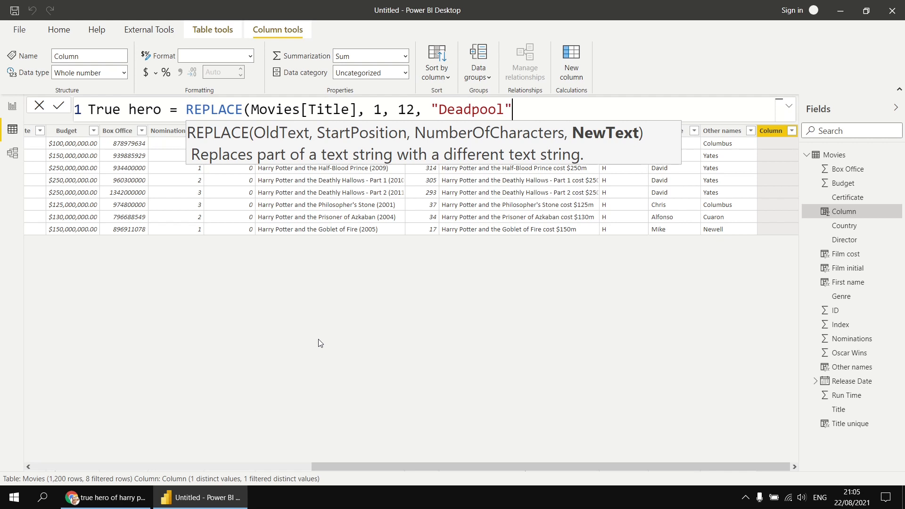
# Delete the REPLACE expression from the True hero formula, keeping only the column name and equals sign
pyautogui.press('BackSpace')
pyautogui.press('BackSpace')
pyautogui.press('BackSpace')
pyautogui.press('BackSpace')
pyautogui.press('BackSpace')
pyautogui.press('BackSpace')
pyautogui.press('BackSpace')
pyautogui.press('BackSpace')
pyautogui.press('BackSpace')
pyautogui.press('BackSpace')
pyautogui.press('BackSpace')
pyautogui.press('BackSpace')
pyautogui.press('BackSpace')
pyautogui.press('BackSpace')
pyautogui.press('BackSpace')
pyautogui.press('BackSpace')
pyautogui.press('BackSpace')
pyautogui.press('BackSpace')
pyautogui.press('BackSpace')
pyautogui.press('BackSpace')
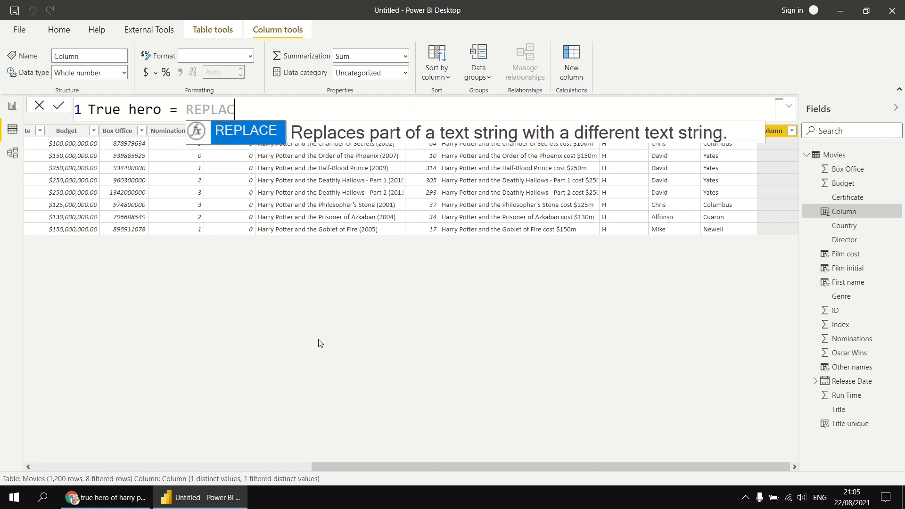
pyautogui.press('BackSpace')
pyautogui.press('BackSpace')
pyautogui.press('BackSpace')
pyautogui.press('BackSpace')
pyautogui.press('BackSpace')
pyautogui.press('BackSpace')
# Begin a SUBSTITUTE function in the True hero formula with Movies[Title] as its text argument
pyautogui.write('sub')
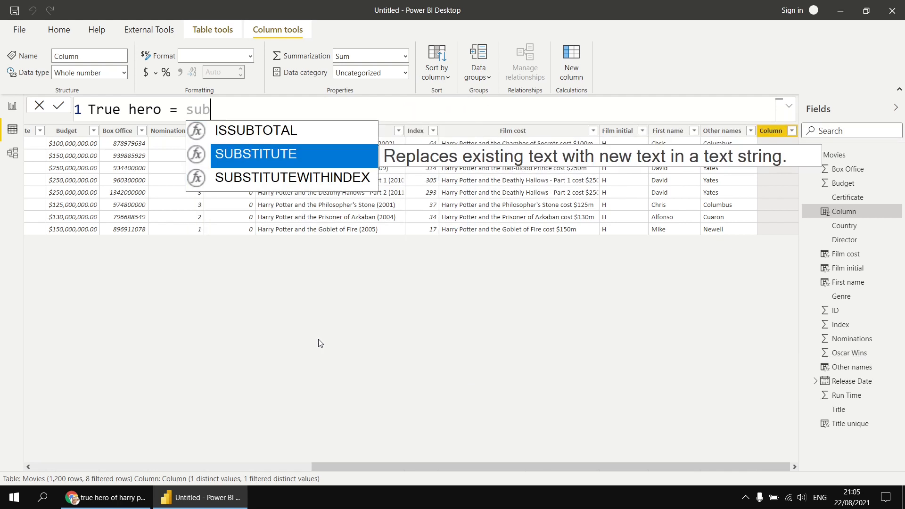
pyautogui.write('s')
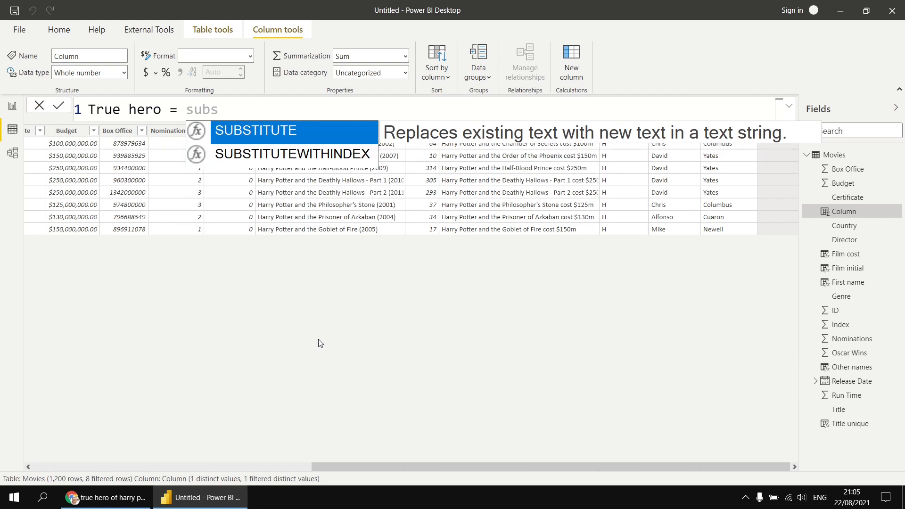
pyautogui.press('Tab')
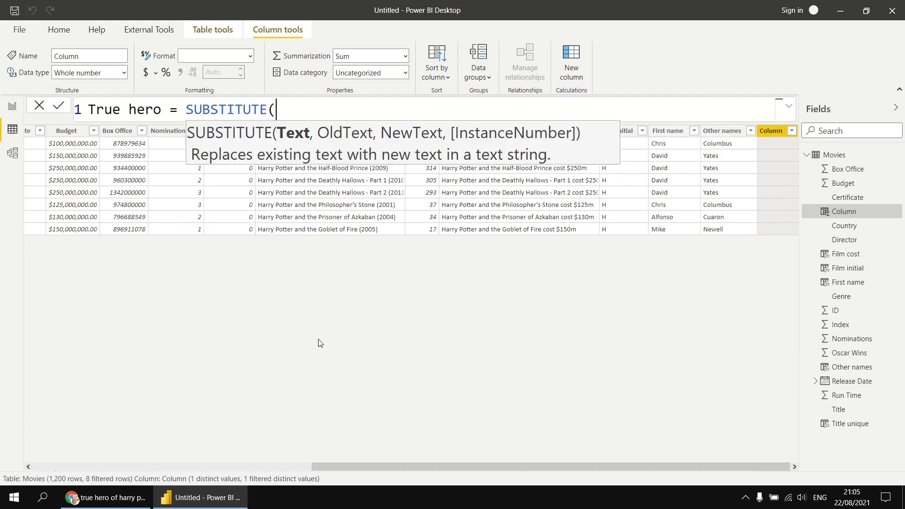
pyautogui.write('Movies[Title]')
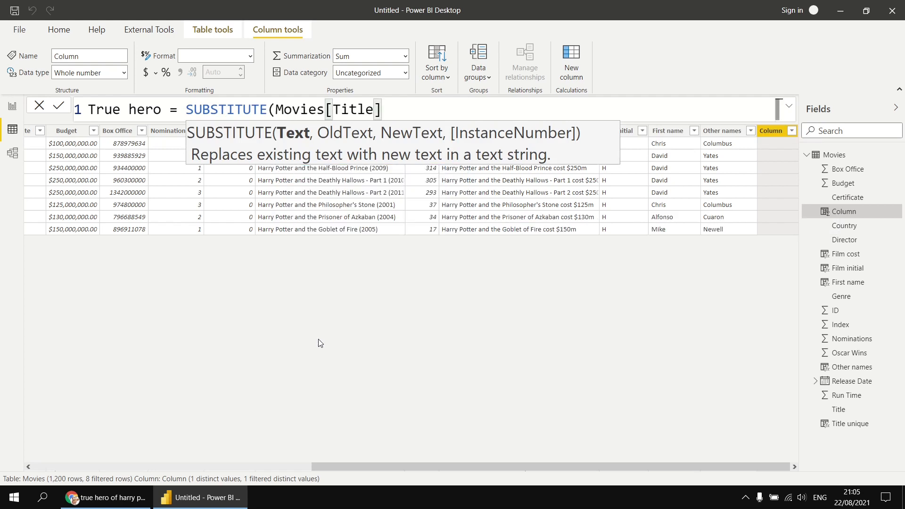
# Complete the SUBSTITUTE function with "Harry Potter" as the old text and "Darth Vader" as the new text, and commit the True hero column
pyautogui.write(', "Ha')
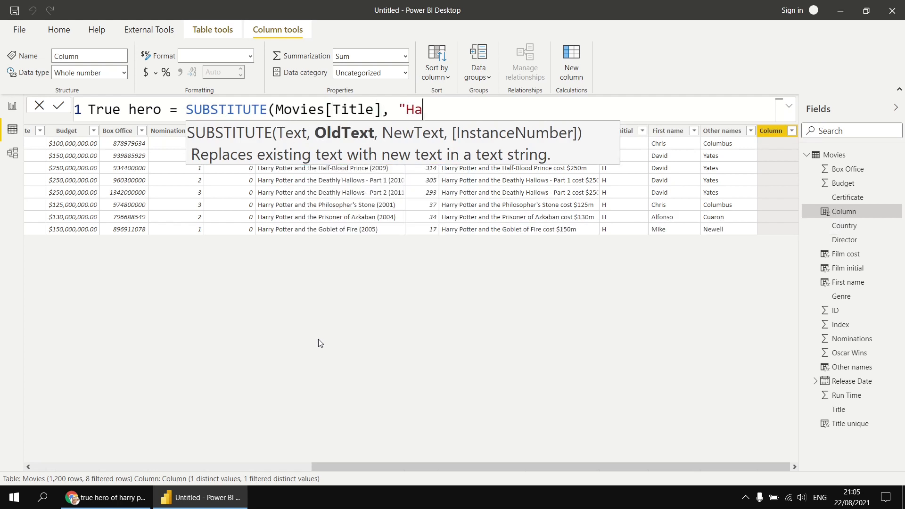
pyautogui.write('rry Pott')
pyautogui.write('er"')
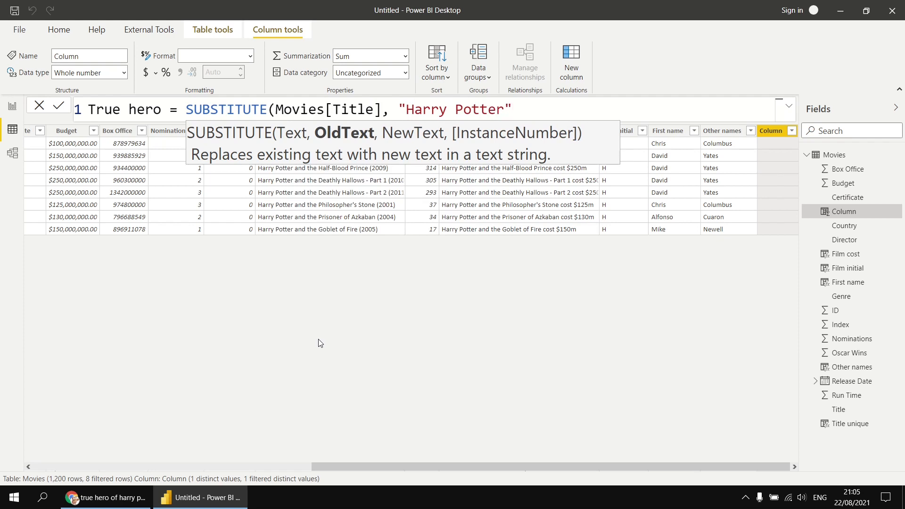
pyautogui.write(', ')
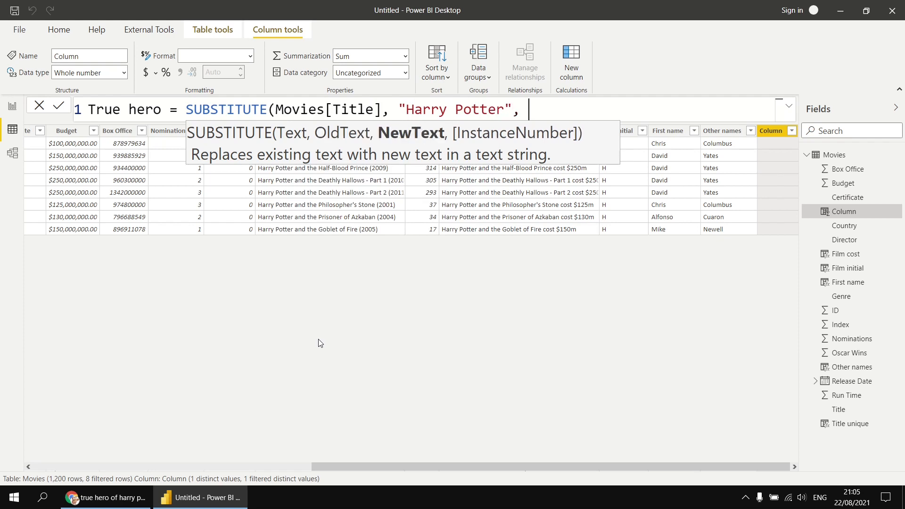
pyautogui.write('"Darth Vader"')
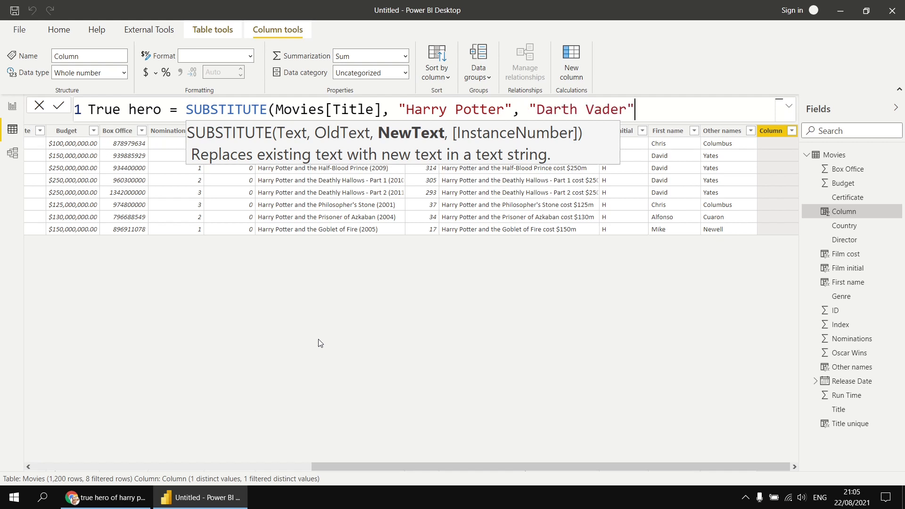
pyautogui.write(',')
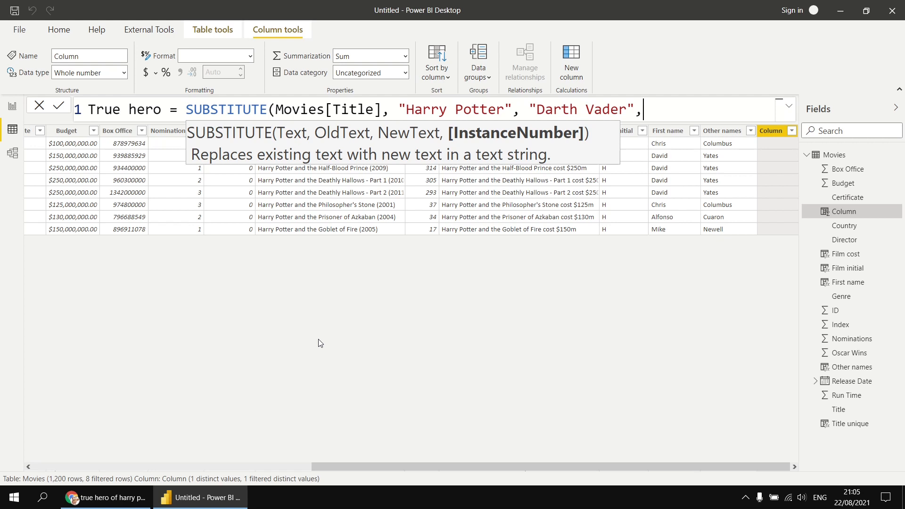
pyautogui.press('BackSpace')
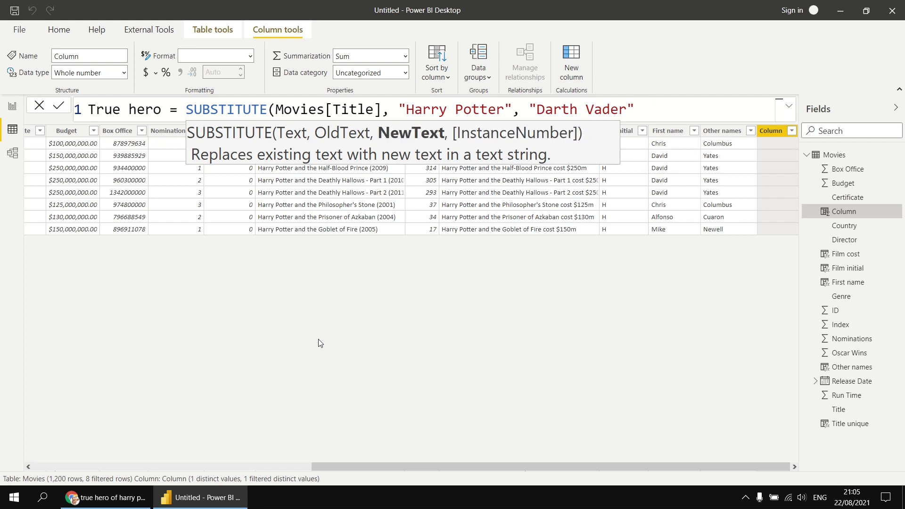
pyautogui.write(')')
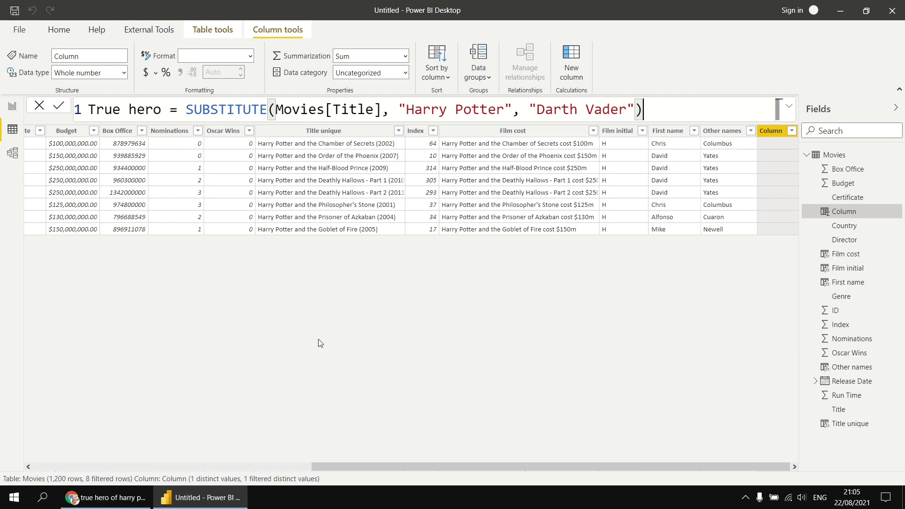
pyautogui.press('Return')
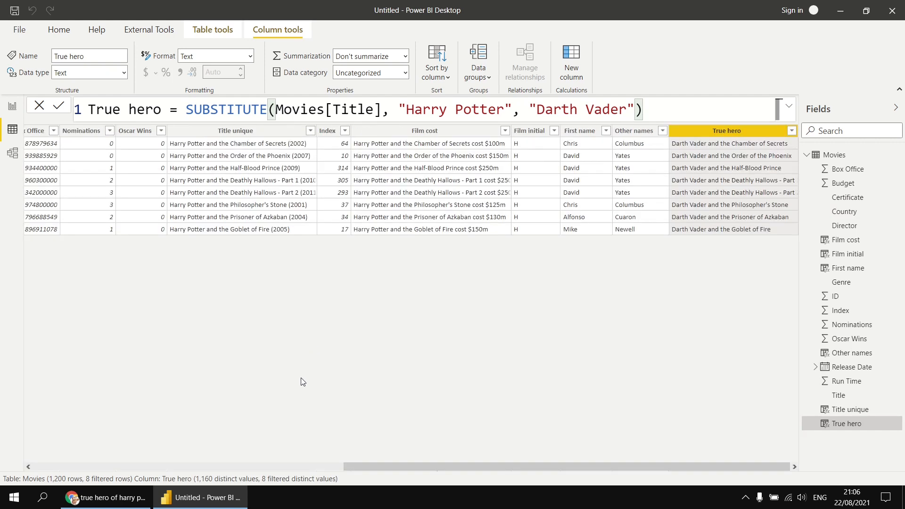
# Compare the Title and True hero columns, and clear the Title filter to check True hero across all movies
pyautogui.moveTo(397, 463); pyautogui.dragTo(76, 461)
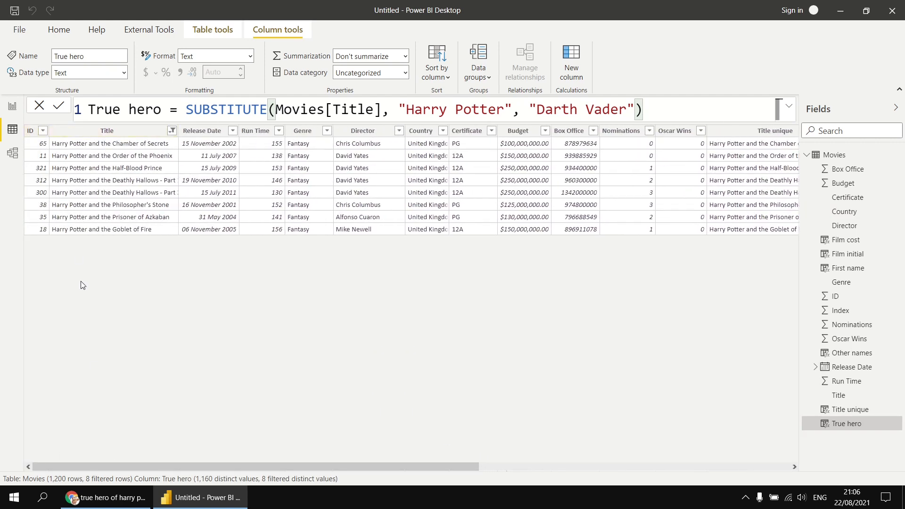
pyautogui.moveTo(234, 467); pyautogui.dragTo(665, 481)
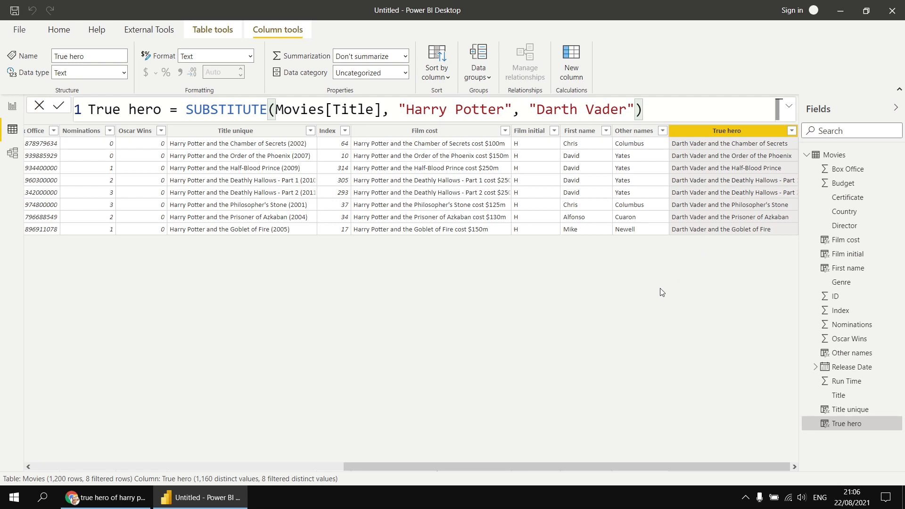
pyautogui.moveTo(438, 467); pyautogui.dragTo(76, 467)
pyautogui.click(171, 132)
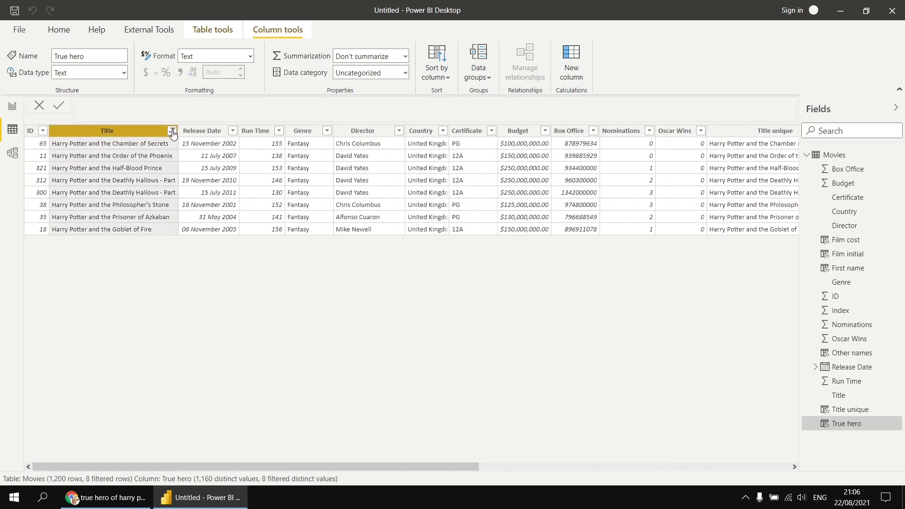
pyautogui.click(172, 131)
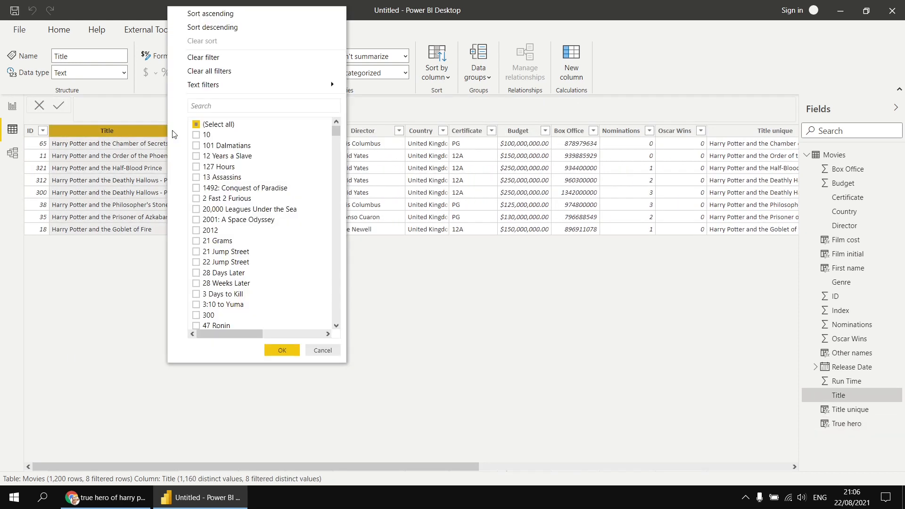
pyautogui.click(204, 57)
pyautogui.moveTo(312, 468); pyautogui.dragTo(685, 459)
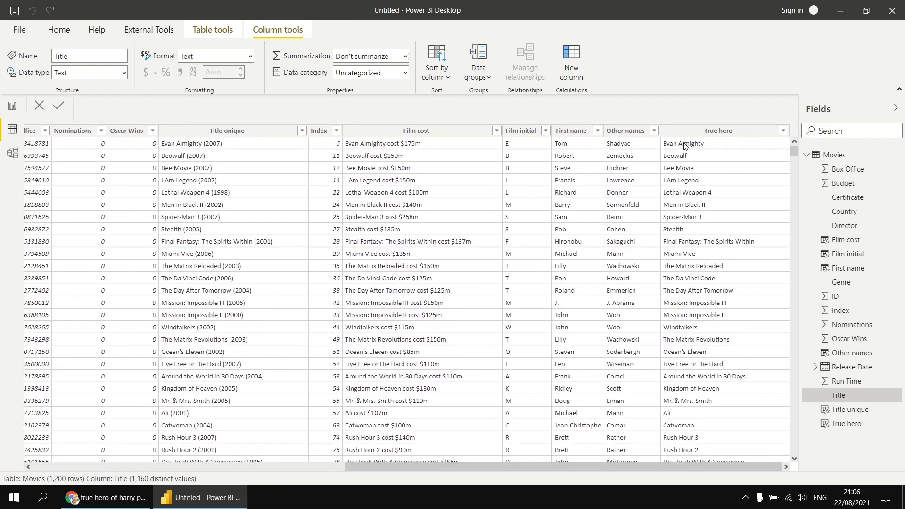